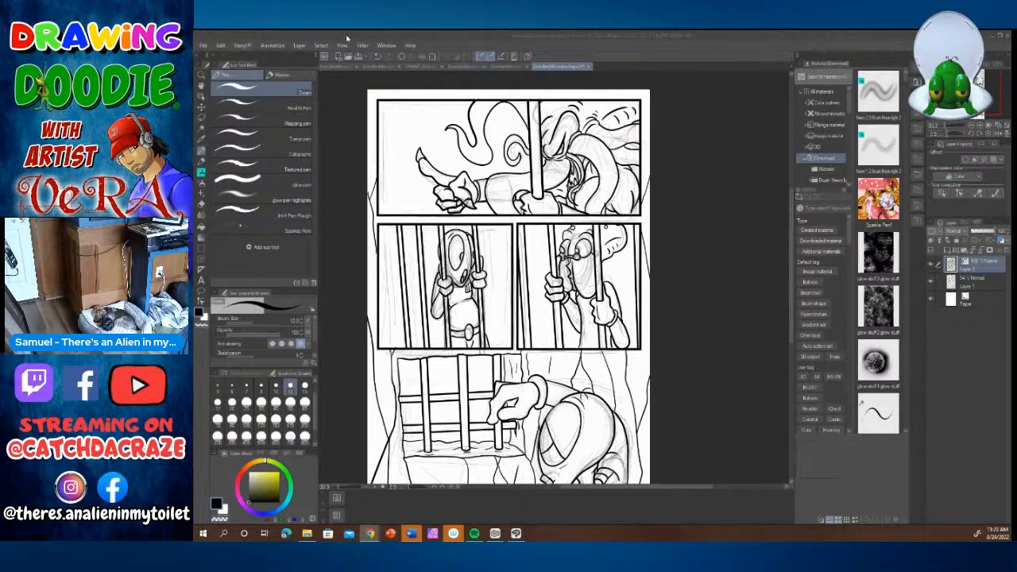
Step: Create a new illustration canvas 10 inches wide and 10 inches high
click(203, 46)
click(224, 57)
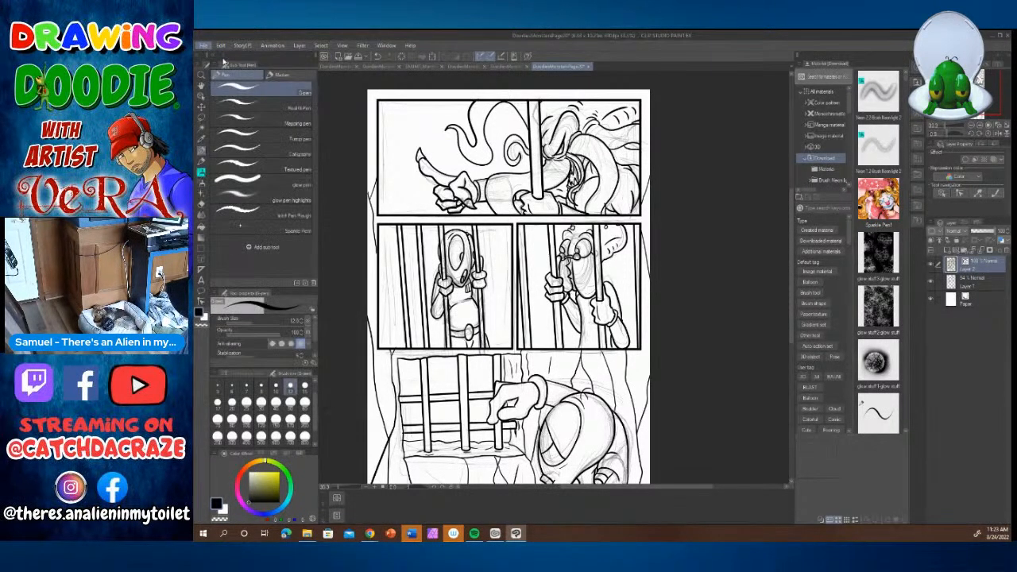
drag(547, 269, 518, 284)
text(10.)
text(10)
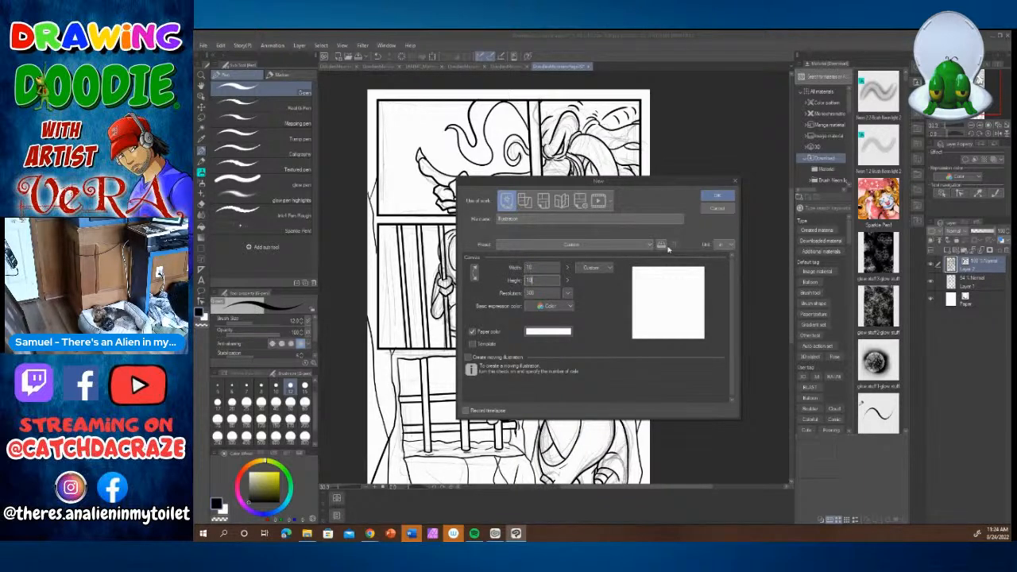
click(715, 196)
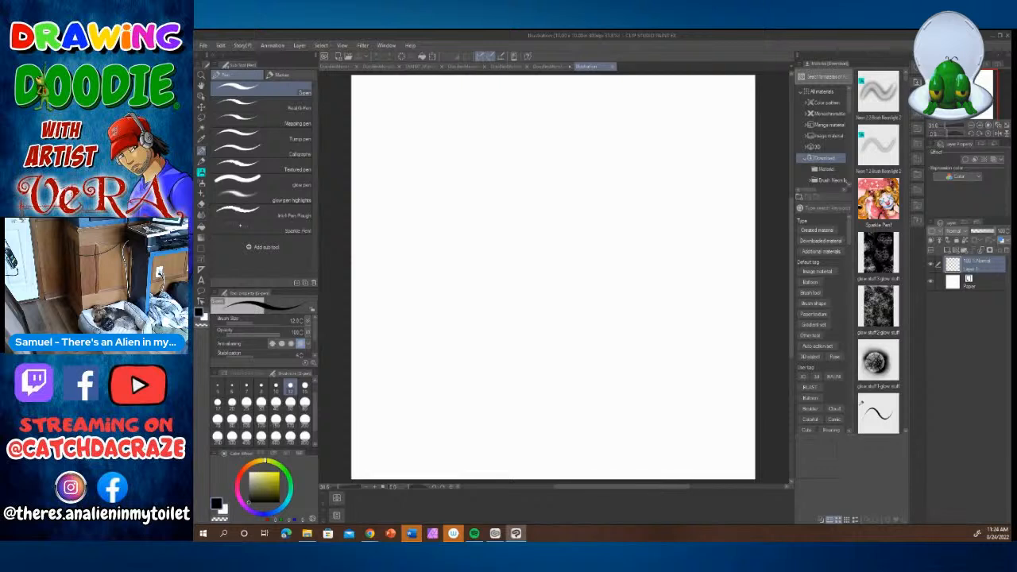
click(369, 534)
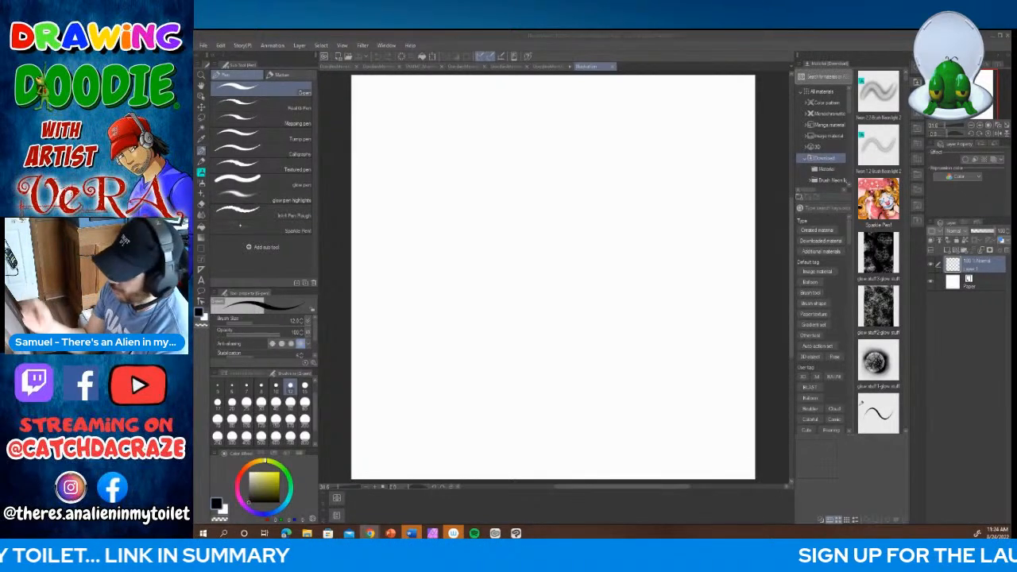
Step: With the Pencil, sketch an oval head in the upper centre of the canvas and an arm reaching down and forward to an open hand
click(201, 162)
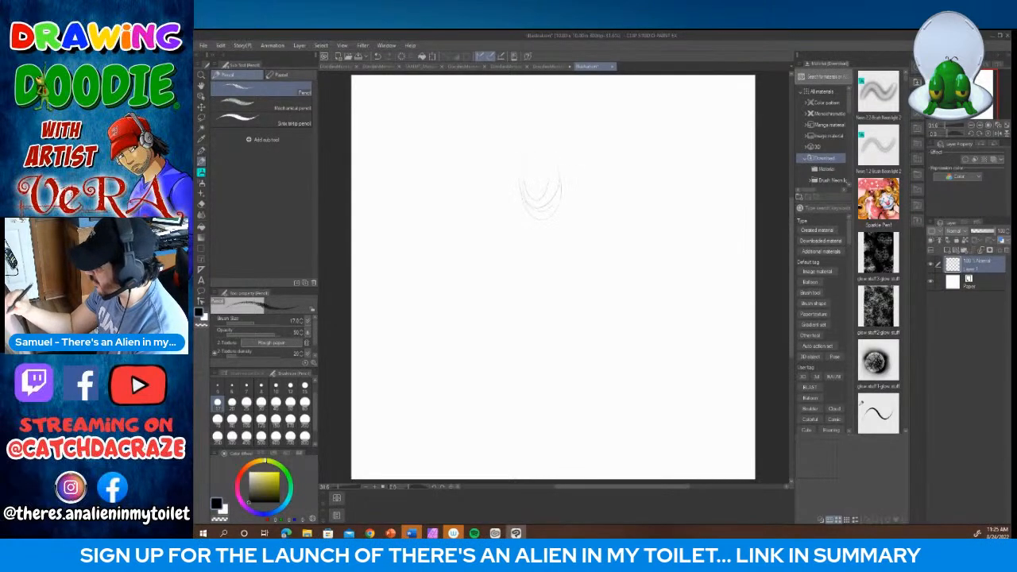
drag(527, 200, 546, 208)
drag(560, 163, 551, 198)
mouse_move(561, 160)
mouse_down()
mouse_move(568, 213)
mouse_move(530, 209)
mouse_move(564, 198)
mouse_move(531, 205)
mouse_move(584, 207)
mouse_up()
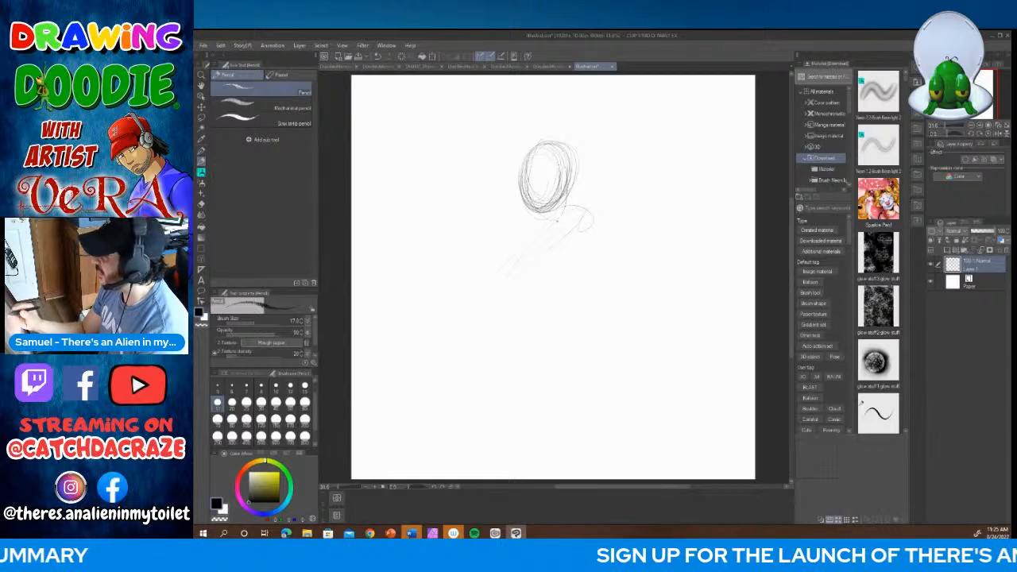
mouse_move(558, 220)
mouse_down()
mouse_move(498, 294)
mouse_move(505, 305)
mouse_move(478, 281)
mouse_move(500, 310)
mouse_move(480, 277)
mouse_move(487, 313)
mouse_up()
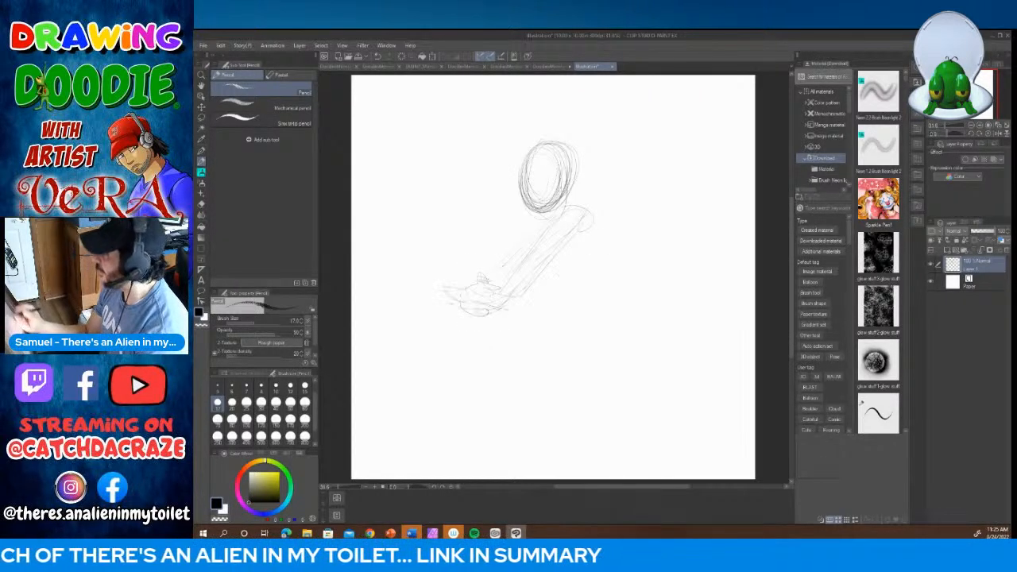
Step: Sketch the figure's torso from shoulder to waist and the upper line of the forward-bent front thigh
mouse_move(591, 218)
mouse_down()
mouse_move(583, 284)
mouse_move(560, 286)
mouse_move(584, 284)
mouse_move(572, 277)
mouse_move(552, 304)
mouse_up()
mouse_move(577, 245)
mouse_down()
mouse_move(558, 305)
mouse_move(558, 293)
mouse_move(531, 296)
mouse_up()
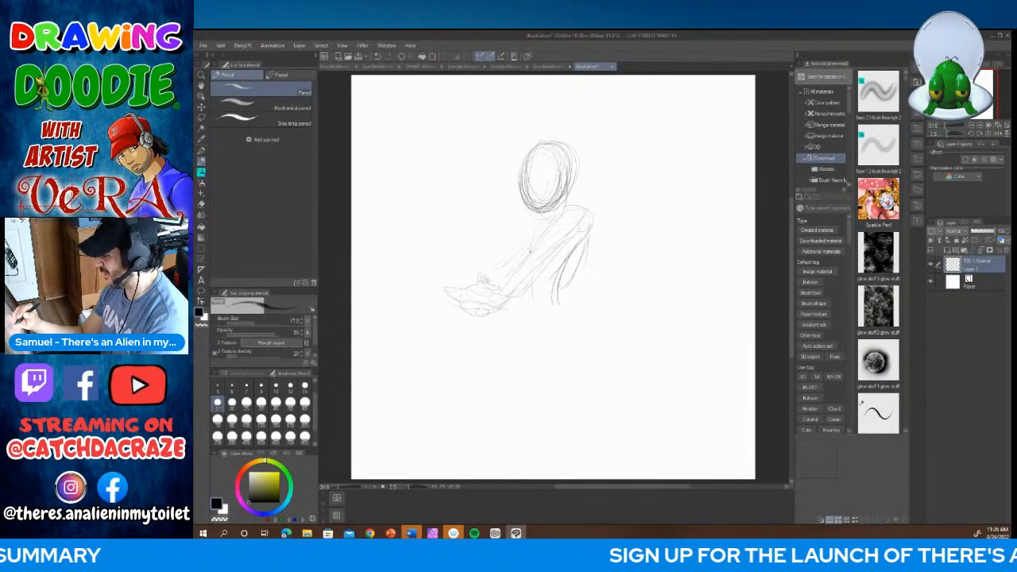
mouse_move(526, 248)
mouse_down()
mouse_move(535, 307)
mouse_move(559, 301)
mouse_move(474, 377)
mouse_up()
mouse_move(508, 324)
mouse_down()
mouse_move(469, 378)
mouse_move(491, 347)
mouse_up()
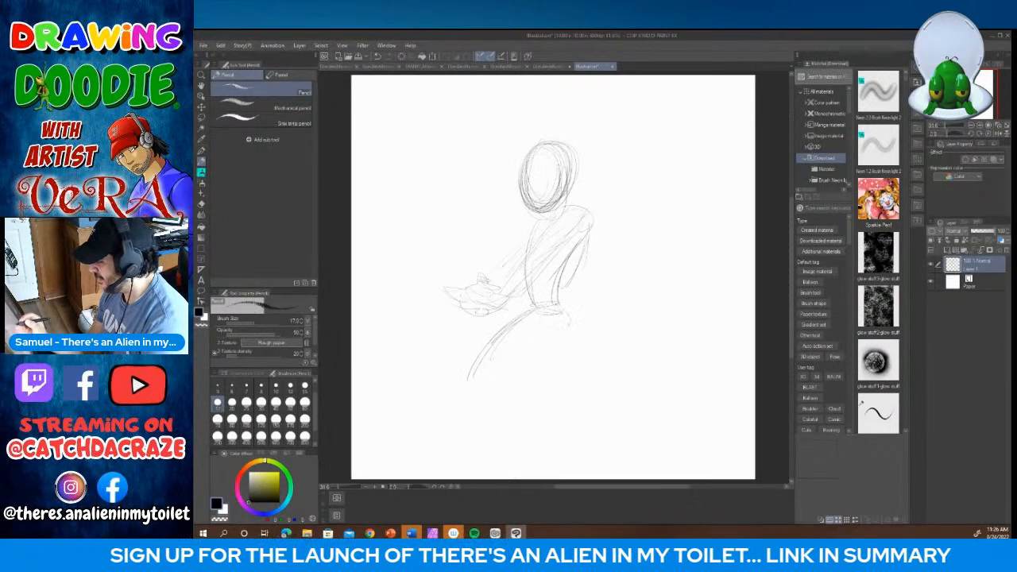
Step: Sketch the underside of the front thigh and the lower front leg down to the ankle
drag(561, 335, 502, 360)
mouse_move(519, 319)
mouse_down()
mouse_move(487, 351)
mouse_move(509, 413)
mouse_up()
mouse_move(522, 364)
mouse_down()
mouse_move(502, 435)
mouse_move(522, 431)
mouse_up()
drag(519, 396, 520, 430)
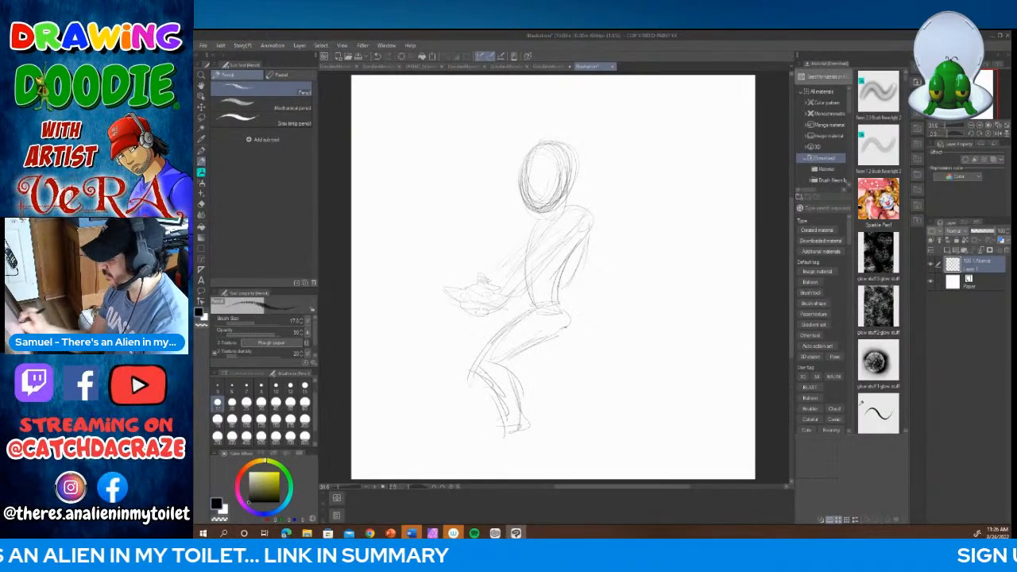
Step: Sketch the back leg stretched out behind the figure and rough in the feet of both legs
drag(546, 348, 562, 372)
mouse_move(565, 332)
mouse_down()
mouse_move(565, 372)
mouse_move(577, 366)
mouse_move(567, 372)
mouse_move(576, 377)
mouse_move(584, 363)
mouse_move(624, 376)
mouse_move(635, 401)
mouse_move(634, 388)
mouse_move(606, 421)
mouse_move(641, 425)
mouse_up()
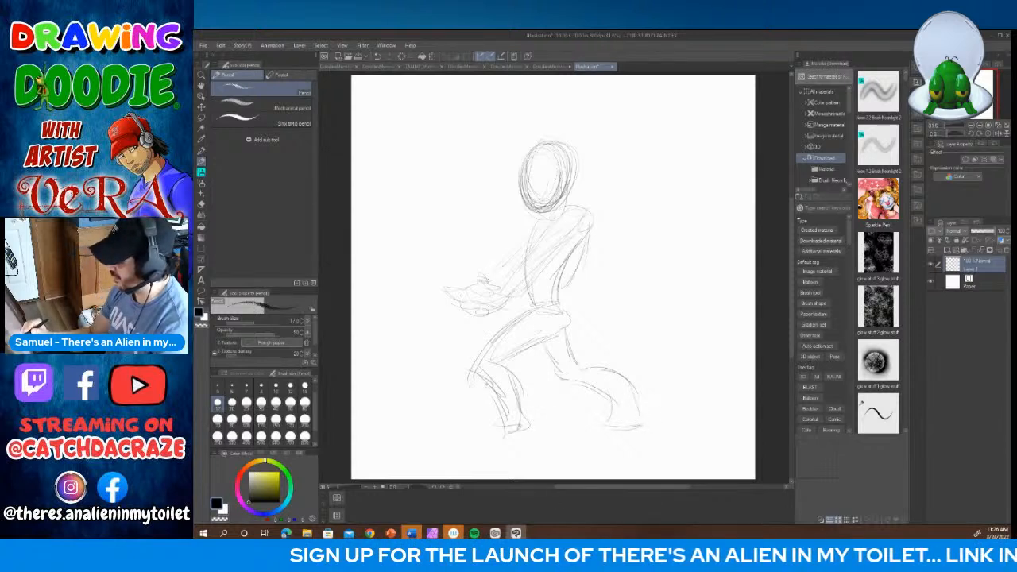
mouse_move(503, 391)
mouse_down()
mouse_move(489, 426)
mouse_move(530, 440)
mouse_up()
mouse_move(584, 383)
mouse_down()
mouse_move(612, 415)
mouse_move(634, 416)
mouse_up()
drag(618, 383, 634, 405)
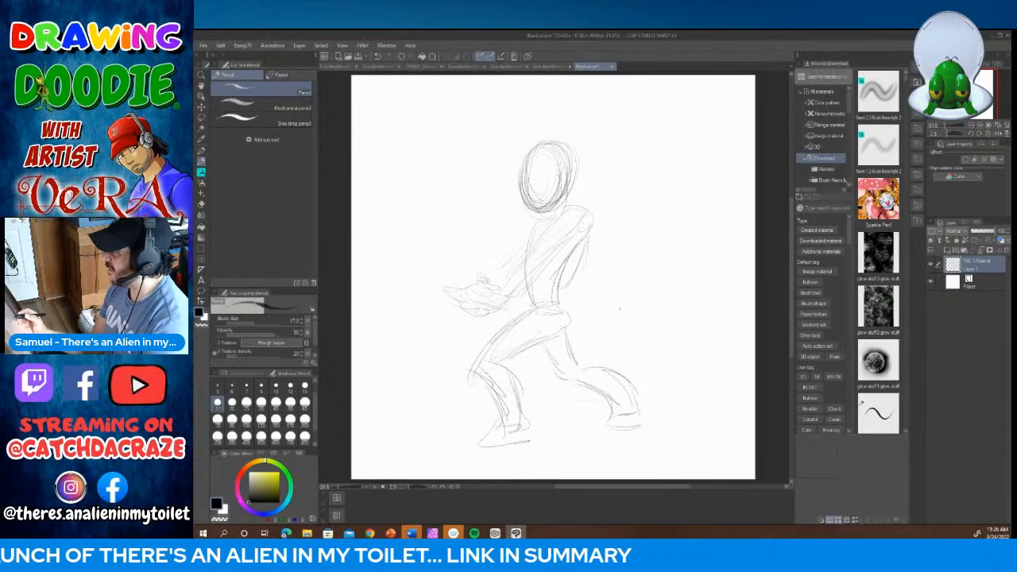
Step: Sketch the second hand near the waist and the long boxy body of a large gun held in front of the torso
mouse_move(506, 319)
mouse_down()
mouse_move(527, 315)
mouse_move(523, 294)
mouse_up()
drag(451, 287, 464, 290)
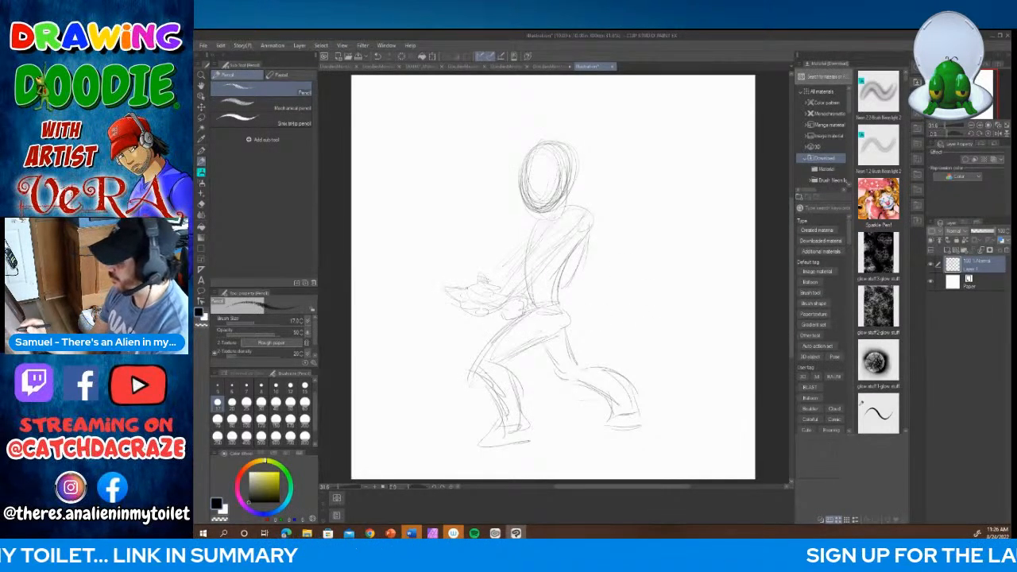
mouse_move(517, 251)
mouse_down()
mouse_move(442, 243)
mouse_move(526, 239)
mouse_up()
mouse_move(393, 241)
mouse_down()
mouse_move(401, 294)
mouse_move(457, 287)
mouse_up()
drag(432, 243, 521, 238)
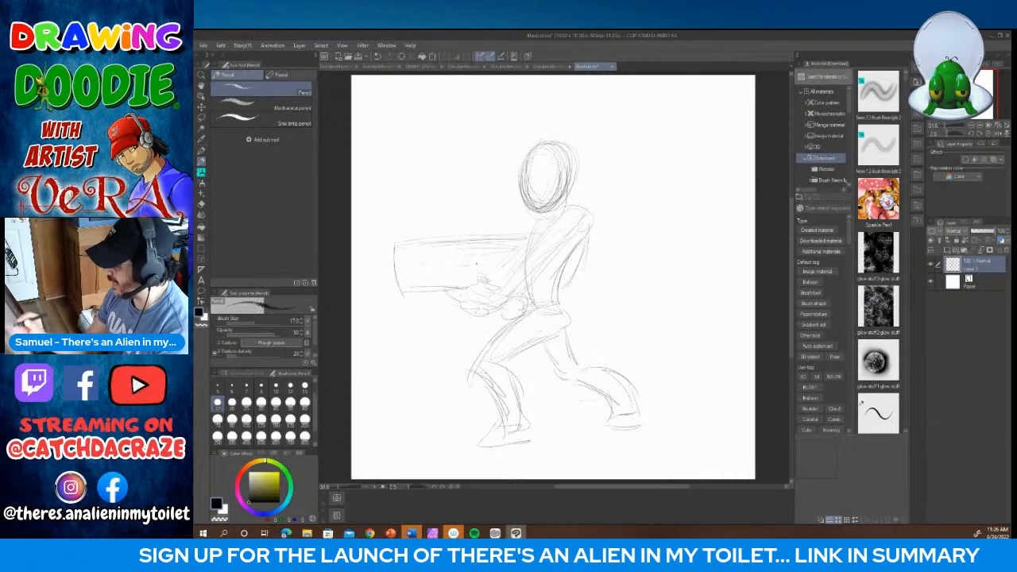
Step: Add a muzzle at the gun's front end, a scope on top and a lengthwise line along its body
mouse_move(396, 252)
mouse_down()
mouse_move(385, 284)
mouse_move(403, 287)
mouse_up()
drag(384, 256, 385, 284)
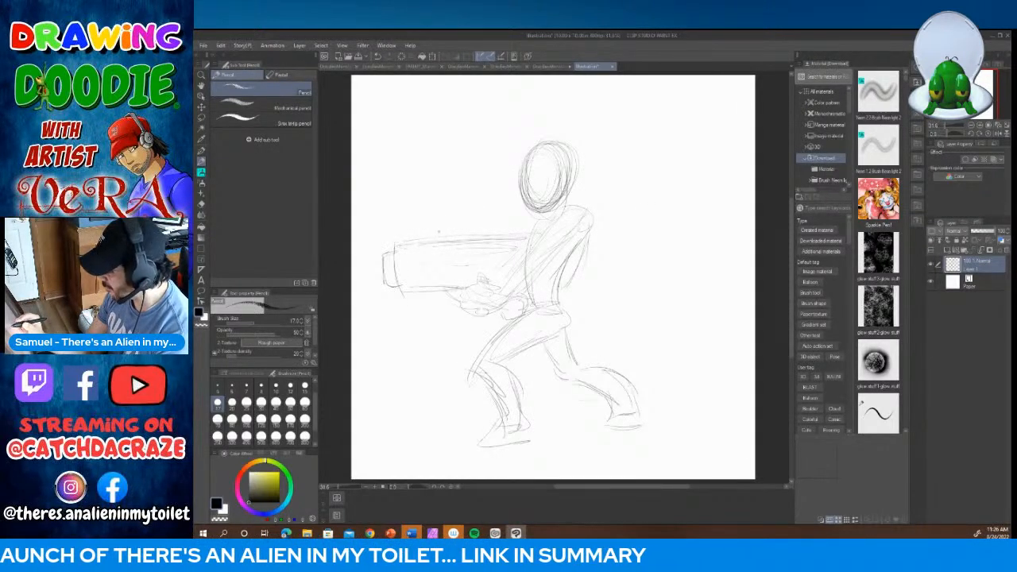
mouse_move(436, 235)
mouse_down()
mouse_move(435, 245)
mouse_move(437, 229)
mouse_move(501, 225)
mouse_up()
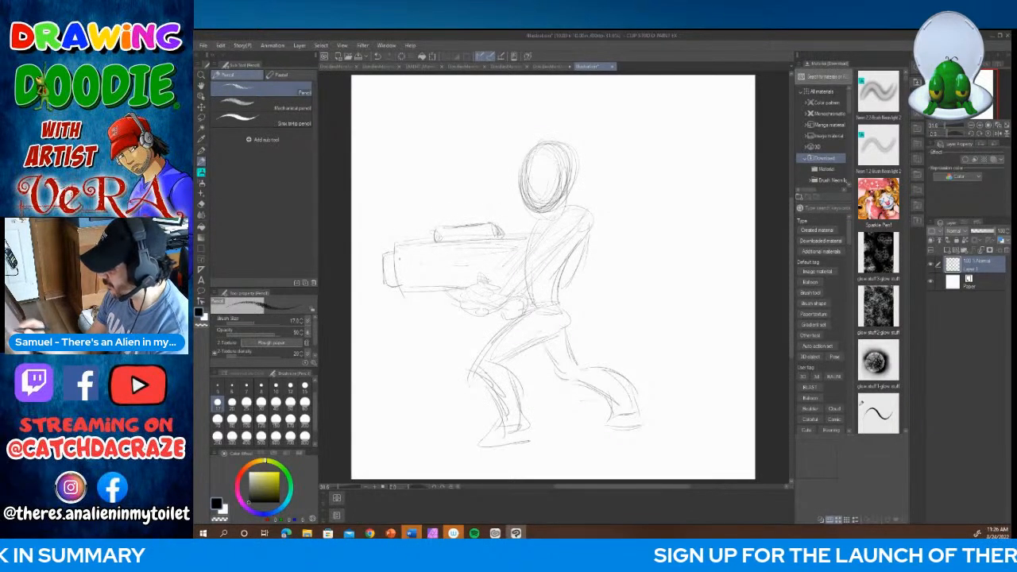
drag(438, 262, 496, 259)
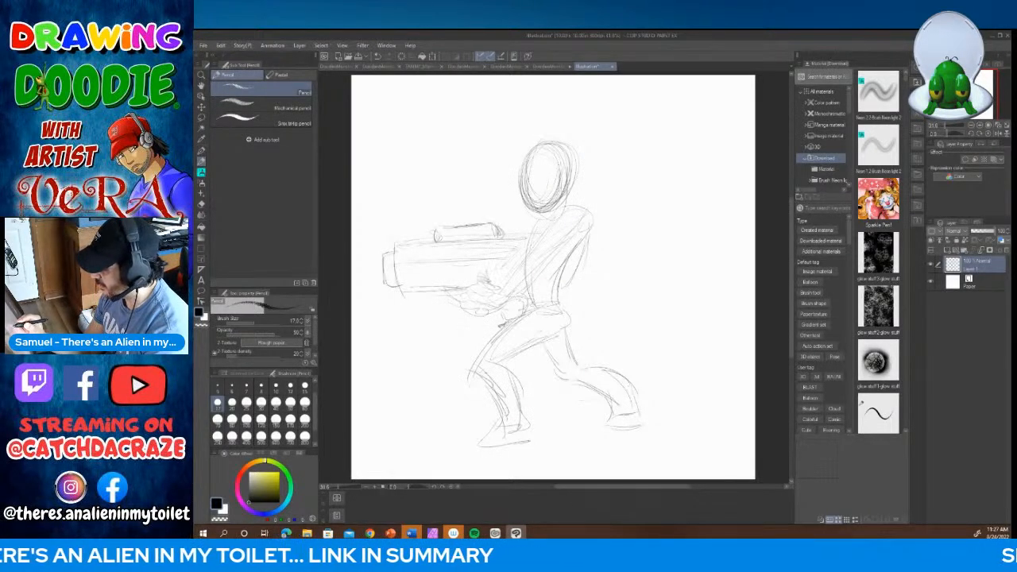
Step: Draw the raised thumb of the hand supporting the gun and strengthen the outlines of the arm, shoulder and torso
drag(479, 260, 474, 280)
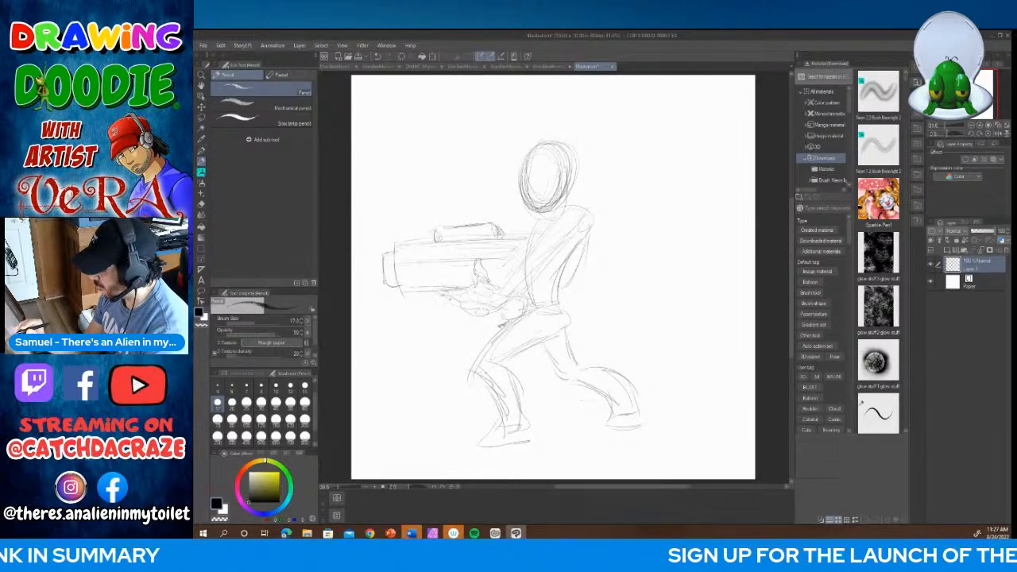
mouse_move(462, 297)
mouse_down()
mouse_move(505, 302)
mouse_move(538, 246)
mouse_up()
drag(524, 287, 588, 206)
drag(567, 240, 583, 229)
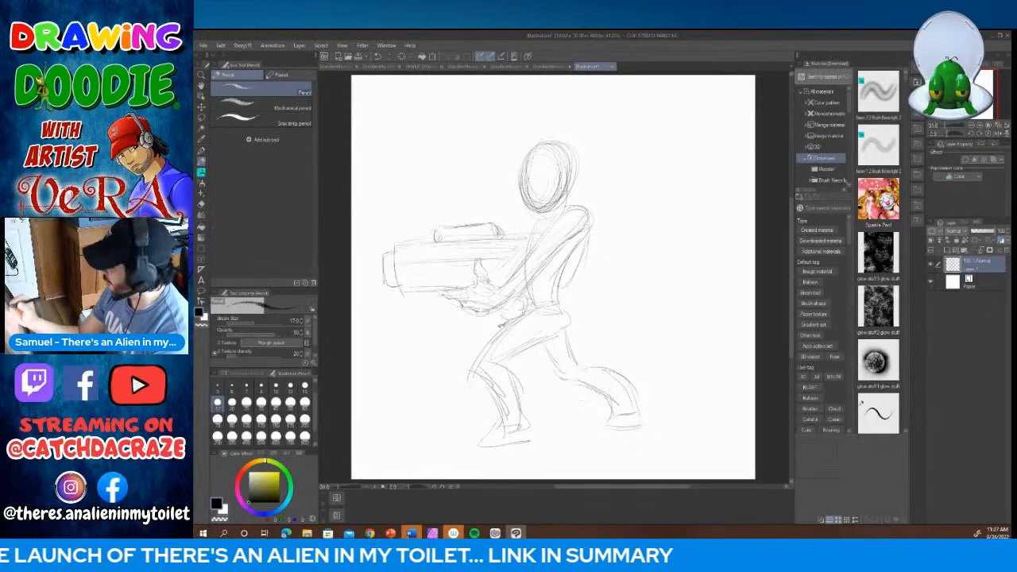
drag(531, 250, 551, 221)
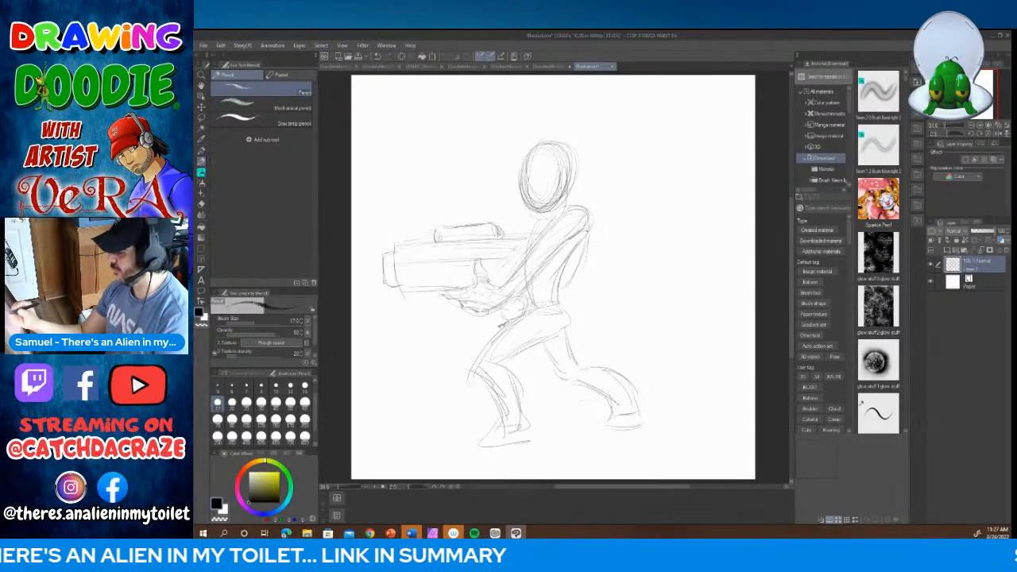
drag(559, 266, 550, 311)
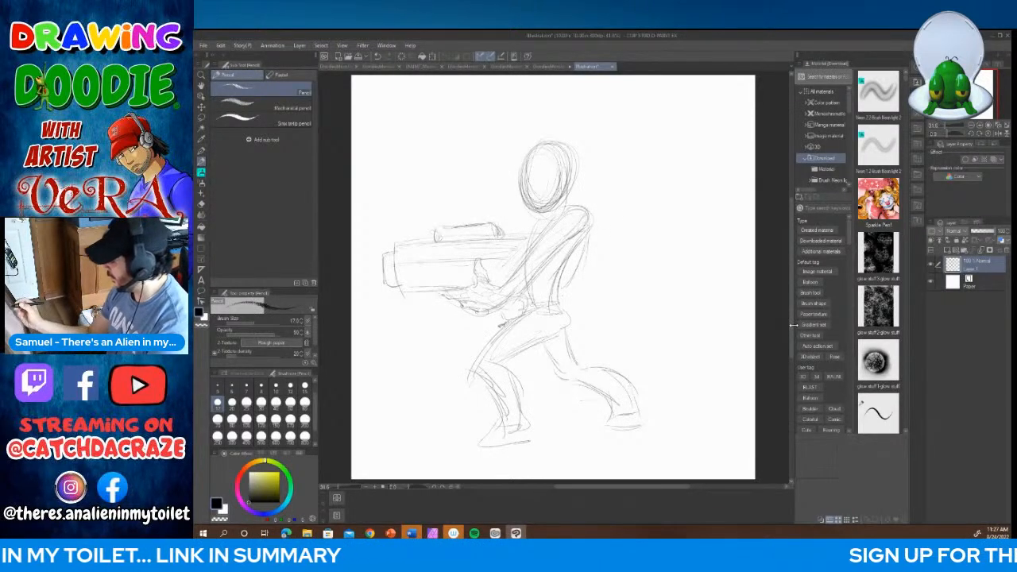
Step: Sketch a bulky boot shape over the front leg from the knee down to the foot
drag(792, 316, 792, 342)
mouse_move(504, 352)
mouse_down()
mouse_move(490, 371)
mouse_move(504, 368)
mouse_up()
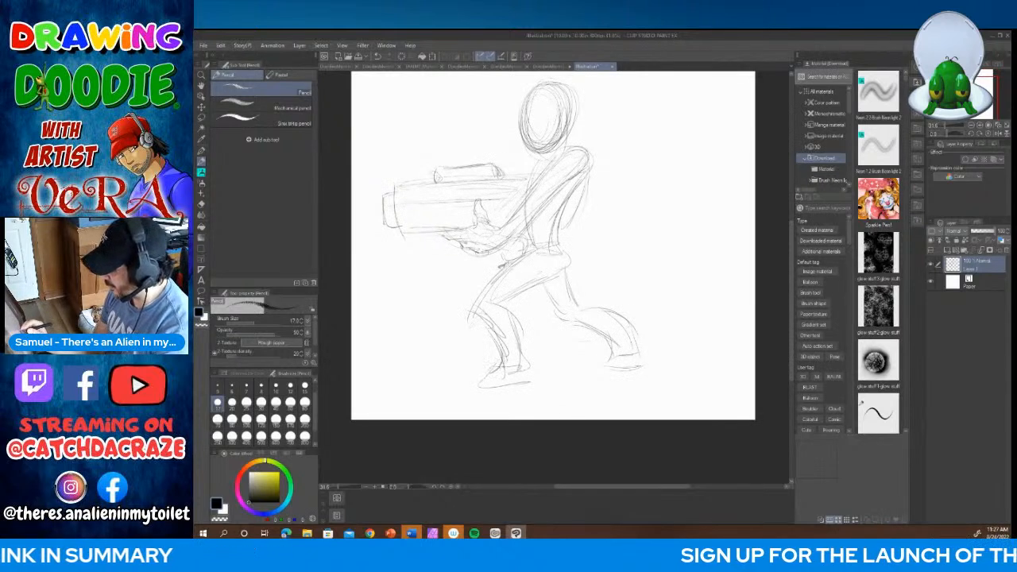
mouse_move(469, 321)
mouse_down()
mouse_move(515, 305)
mouse_move(489, 339)
mouse_move(517, 344)
mouse_up()
mouse_move(517, 306)
mouse_down()
mouse_move(526, 327)
mouse_move(498, 365)
mouse_move(519, 360)
mouse_up()
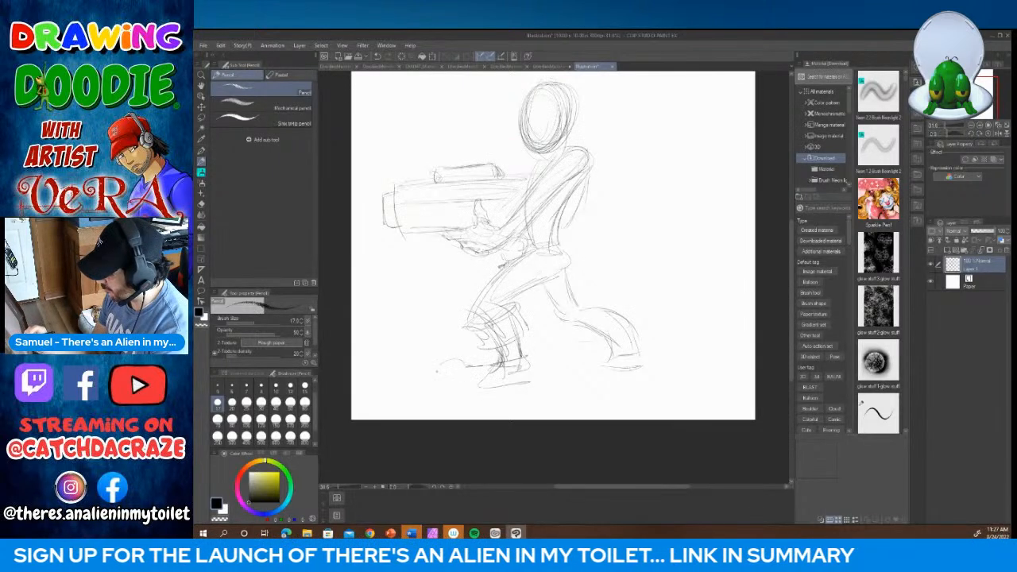
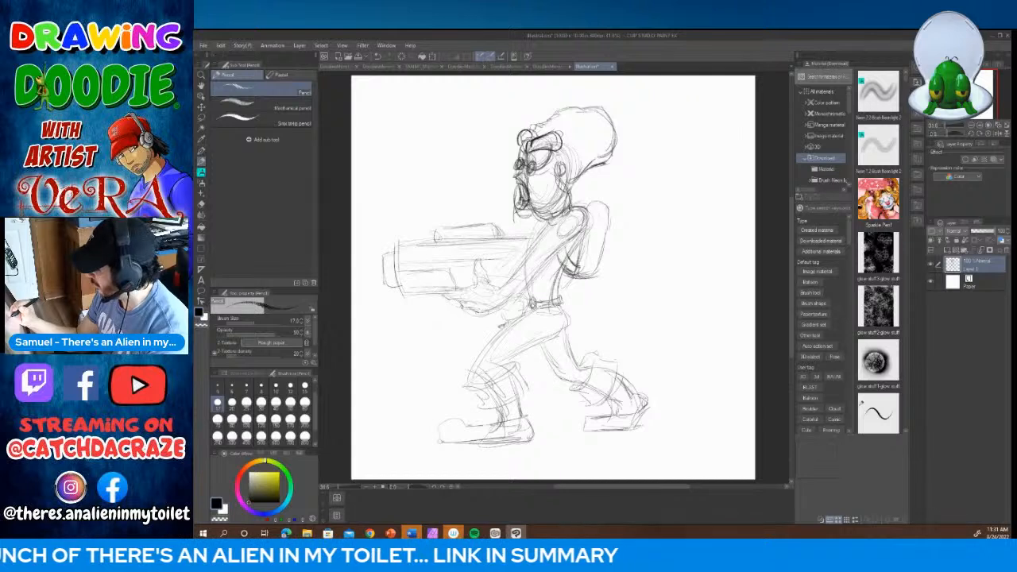
Step: Sketch the edge contour and the rounded panels on the character's backpack
mouse_move(573, 209)
mouse_down()
mouse_move(607, 203)
mouse_move(587, 198)
mouse_move(599, 236)
mouse_move(608, 227)
mouse_up()
mouse_move(588, 259)
mouse_down()
mouse_move(600, 266)
mouse_move(588, 269)
mouse_up()
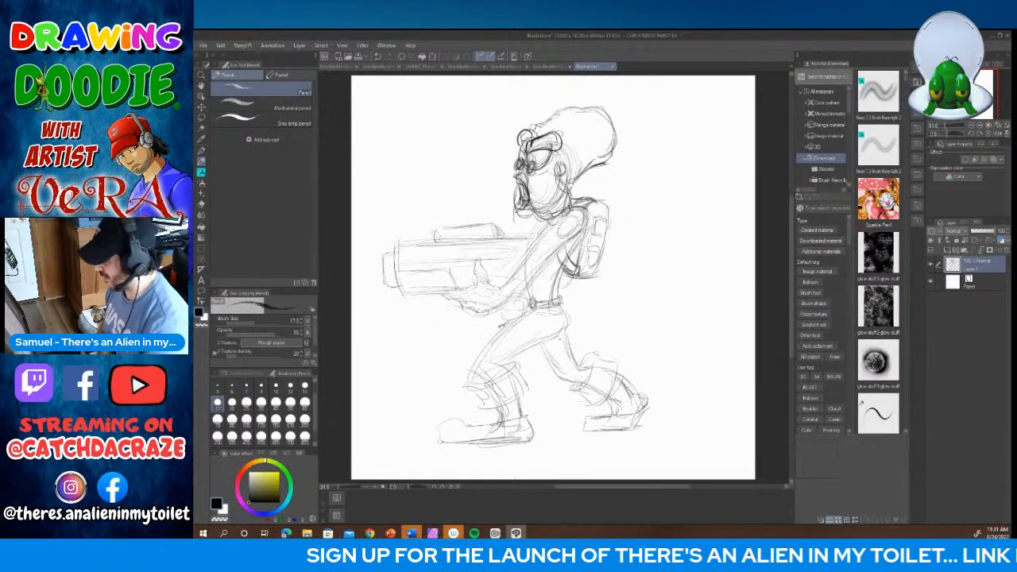
Step: Add a vector layer above the pencil sketch and ink the near brow ridge with the size 17 G-pen
click(957, 252)
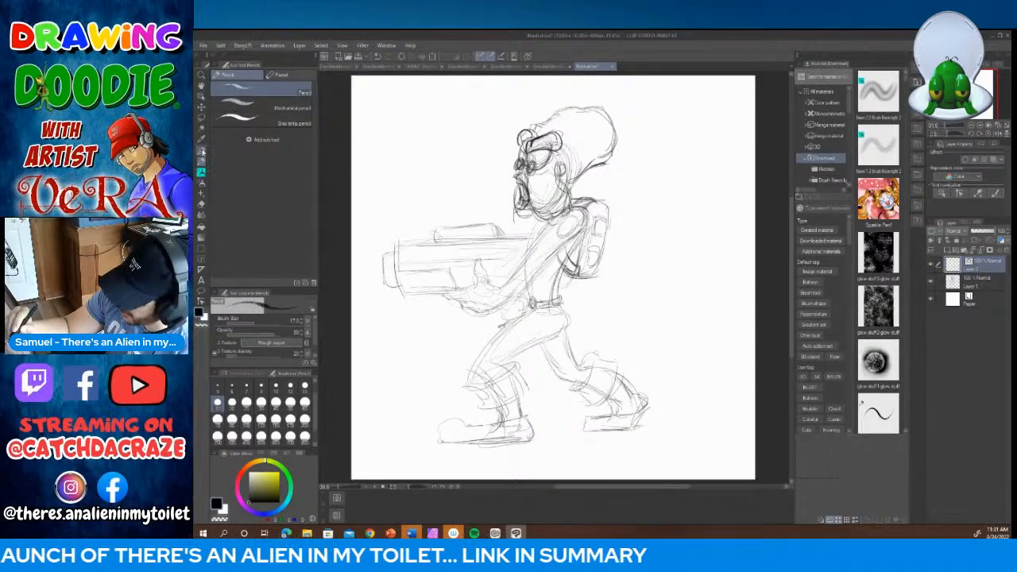
click(202, 151)
click(217, 403)
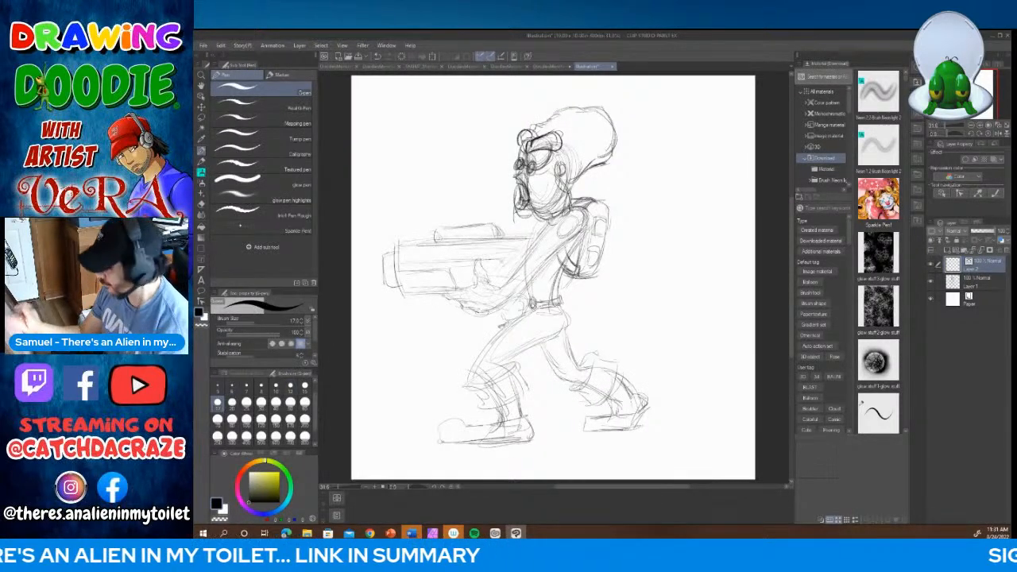
click(375, 487)
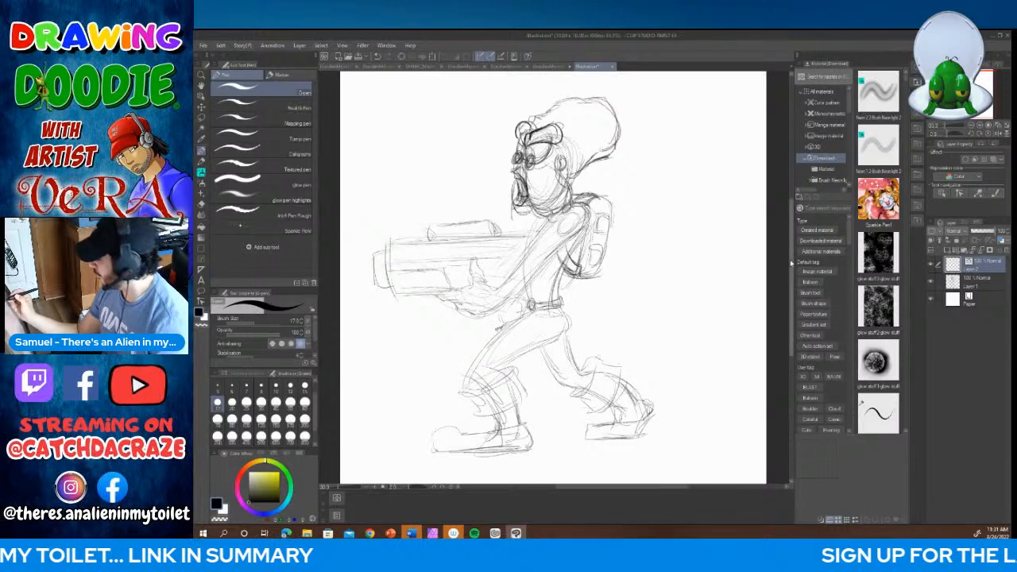
drag(791, 261, 792, 243)
mouse_move(523, 205)
mouse_down()
mouse_move(559, 199)
mouse_move(534, 187)
mouse_move(567, 197)
mouse_up()
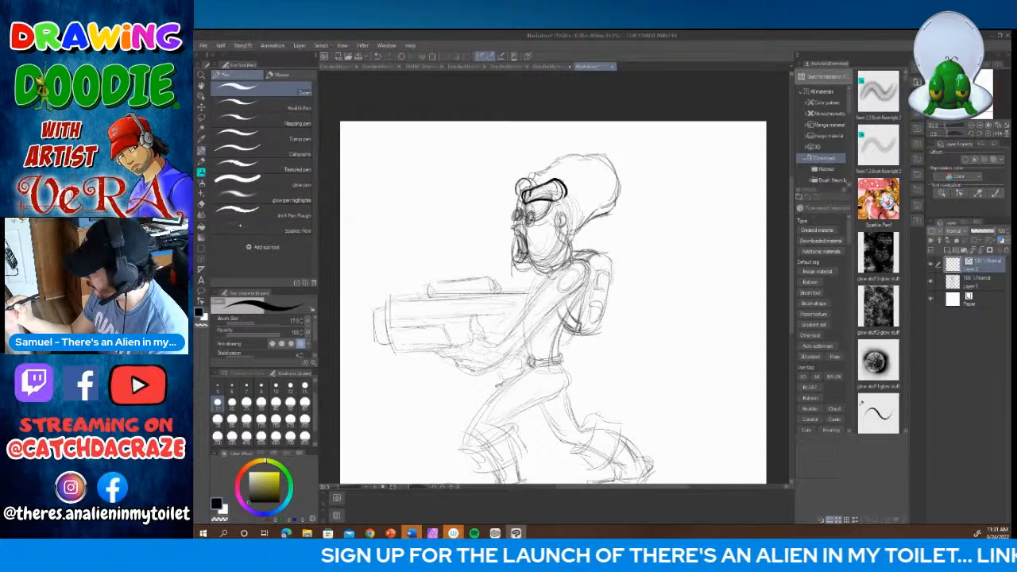
Step: Lower the pencil sketch layer's opacity to 46% and make the ink layer active again
click(959, 285)
click(983, 231)
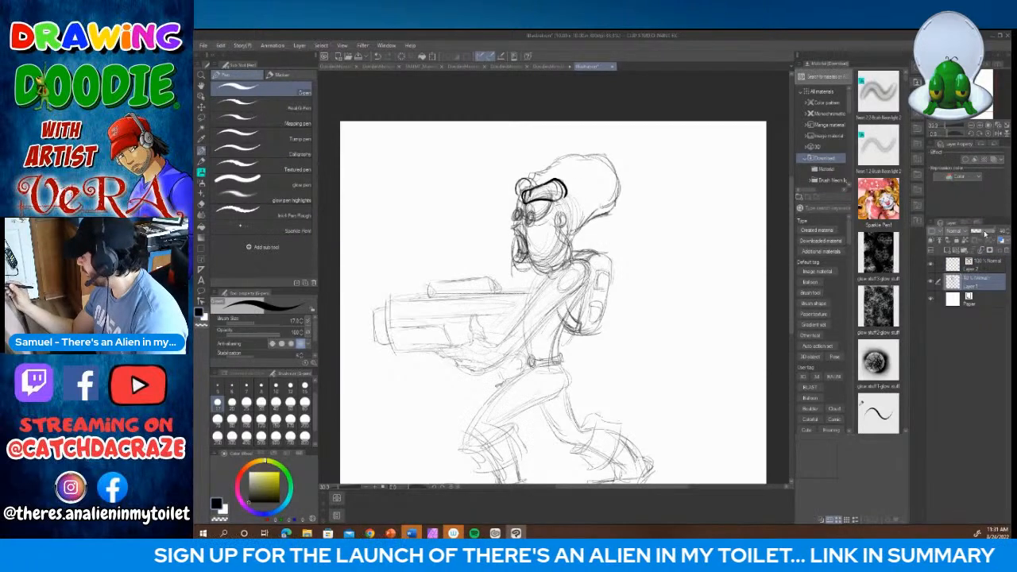
click(953, 264)
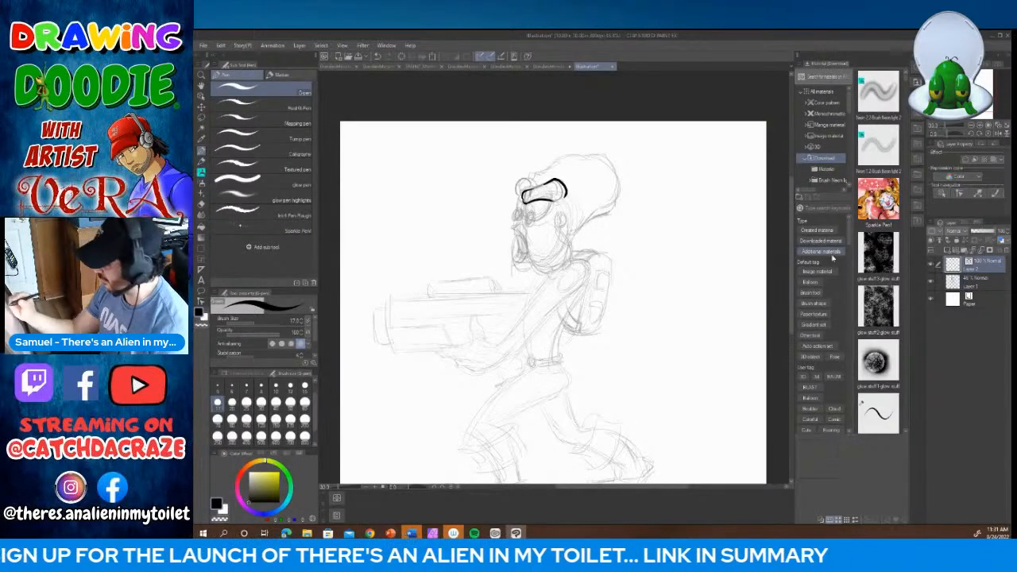
Step: Ink the top of the bulbous head, the far brow, both small round eyes with their surrounding lines, and the ear
mouse_move(522, 198)
mouse_down()
mouse_move(523, 181)
mouse_move(581, 155)
mouse_move(608, 156)
mouse_move(618, 181)
mouse_up()
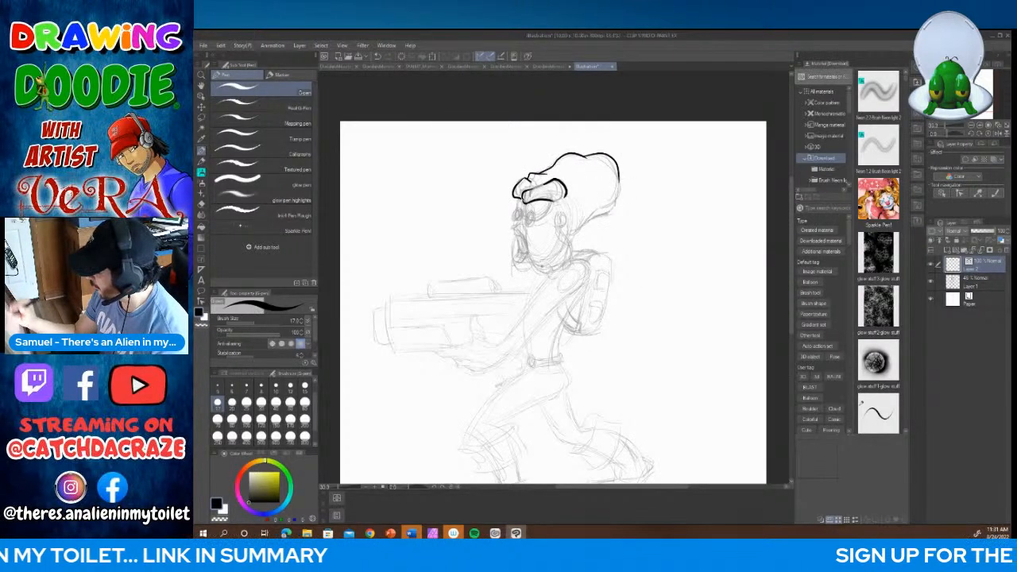
mouse_move(531, 213)
mouse_down()
mouse_move(525, 222)
mouse_move(535, 223)
mouse_move(531, 212)
mouse_up()
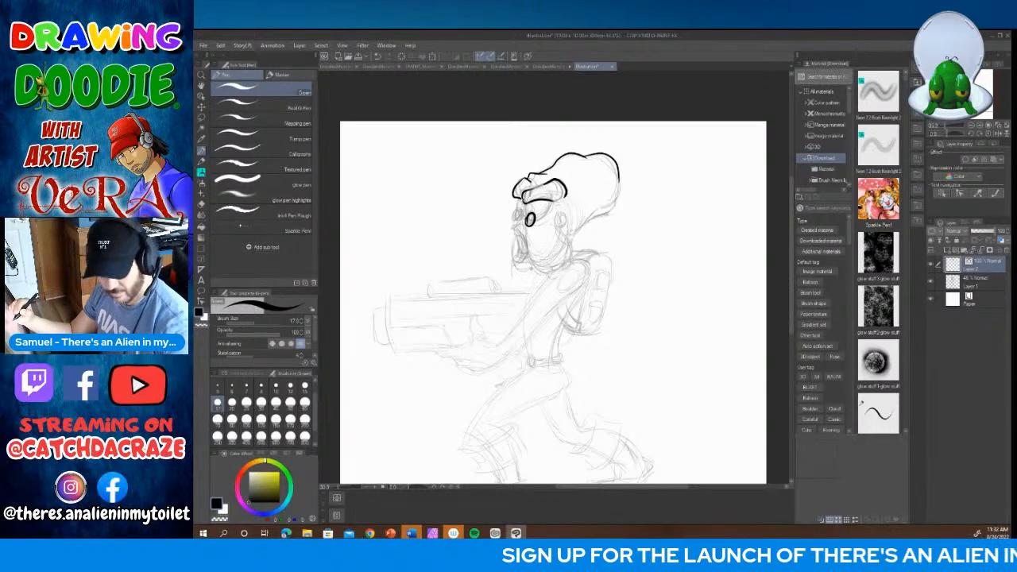
key(ctrl+z)
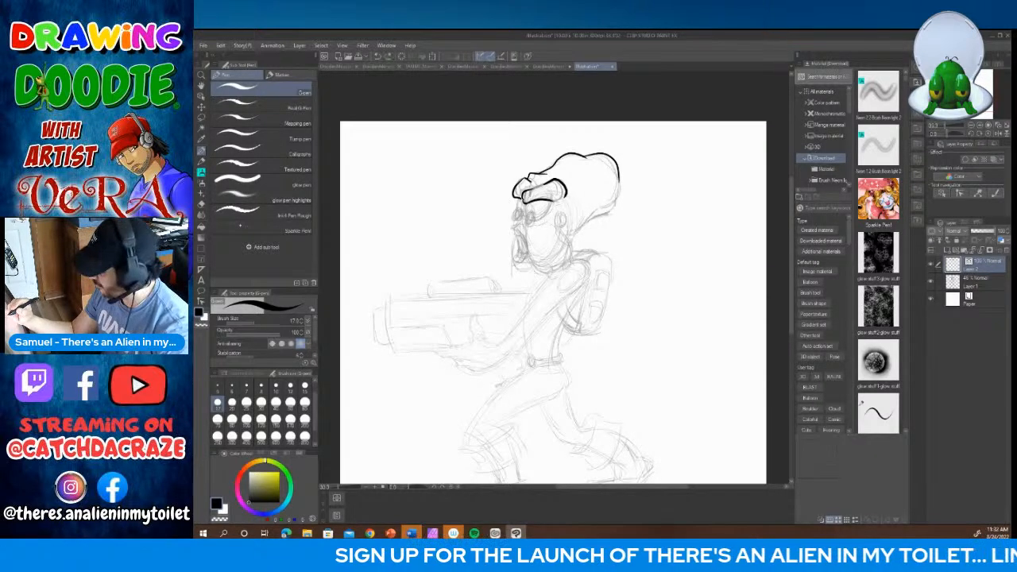
mouse_move(528, 212)
mouse_down()
mouse_move(525, 227)
mouse_move(536, 222)
mouse_move(527, 213)
mouse_move(511, 216)
mouse_move(523, 214)
mouse_move(514, 208)
mouse_move(518, 222)
mouse_move(527, 218)
mouse_up()
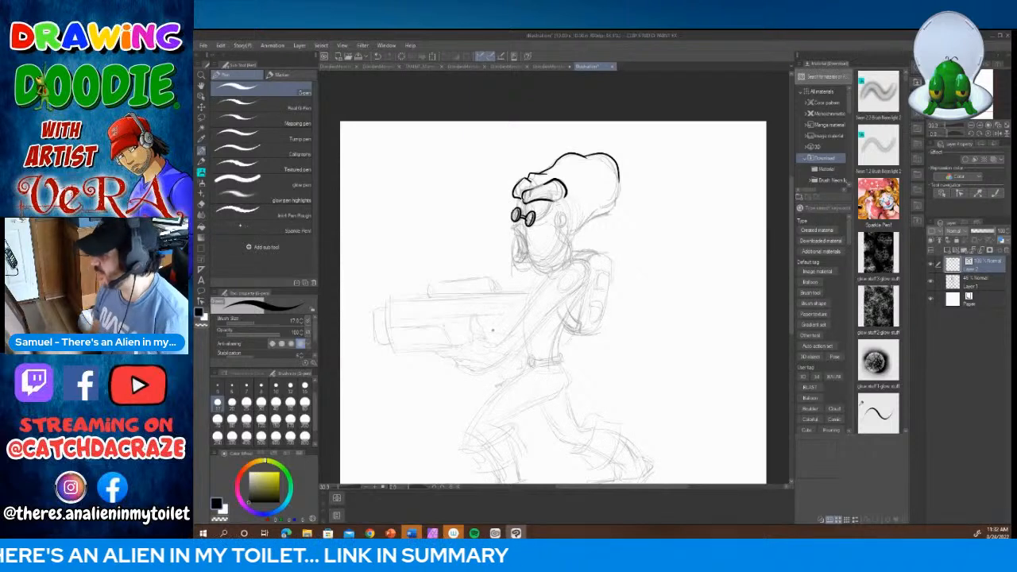
mouse_move(515, 196)
mouse_down()
mouse_move(524, 215)
mouse_move(551, 205)
mouse_move(546, 220)
mouse_up()
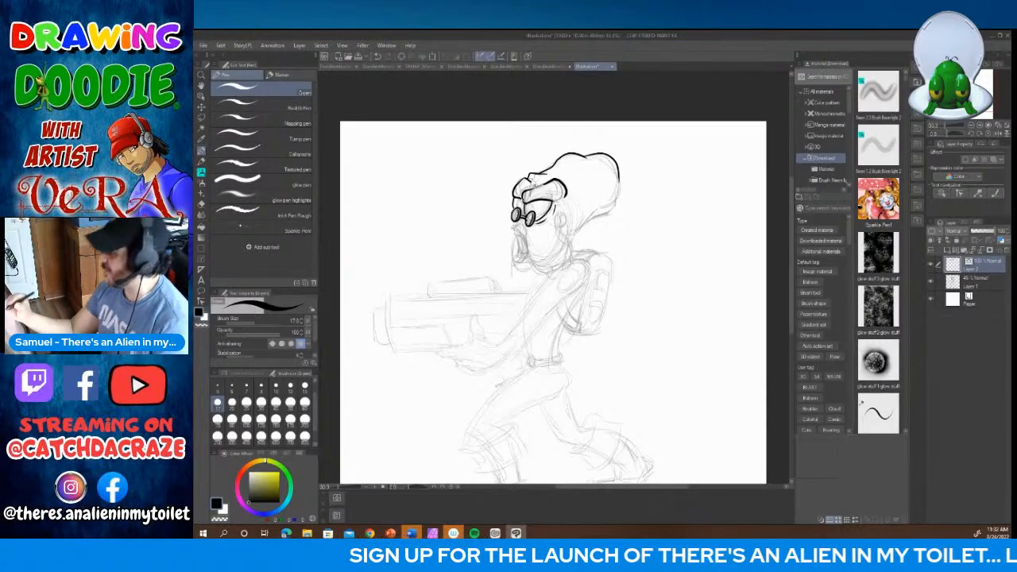
drag(559, 177, 564, 225)
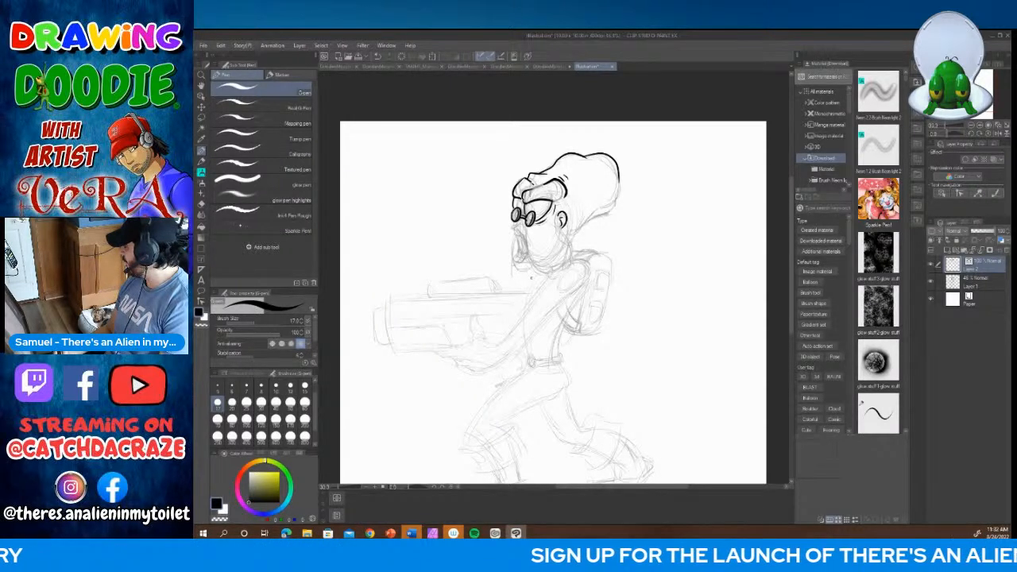
Step: Ink the open mouth, the rounded jaw and the back of the head, and add small spots on the cranium
mouse_move(521, 225)
mouse_down()
mouse_move(521, 261)
mouse_move(522, 239)
mouse_move(518, 252)
mouse_move(529, 262)
mouse_move(566, 273)
mouse_move(562, 235)
mouse_move(578, 235)
mouse_move(615, 204)
mouse_move(619, 183)
mouse_move(571, 186)
mouse_move(603, 172)
mouse_up()
drag(529, 174, 533, 183)
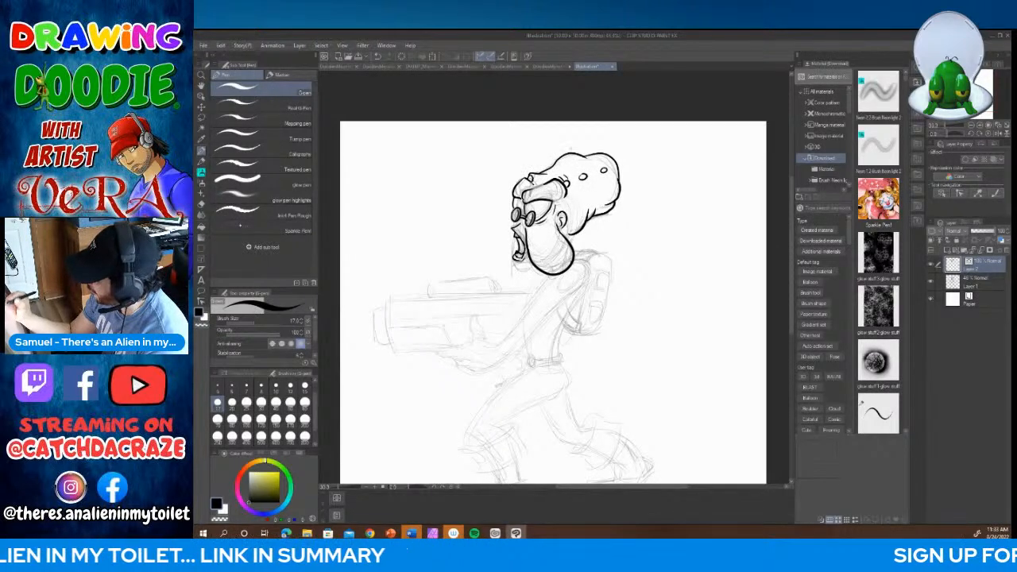
mouse_move(556, 218)
mouse_down()
mouse_move(571, 237)
mouse_move(574, 208)
mouse_move(603, 191)
mouse_up()
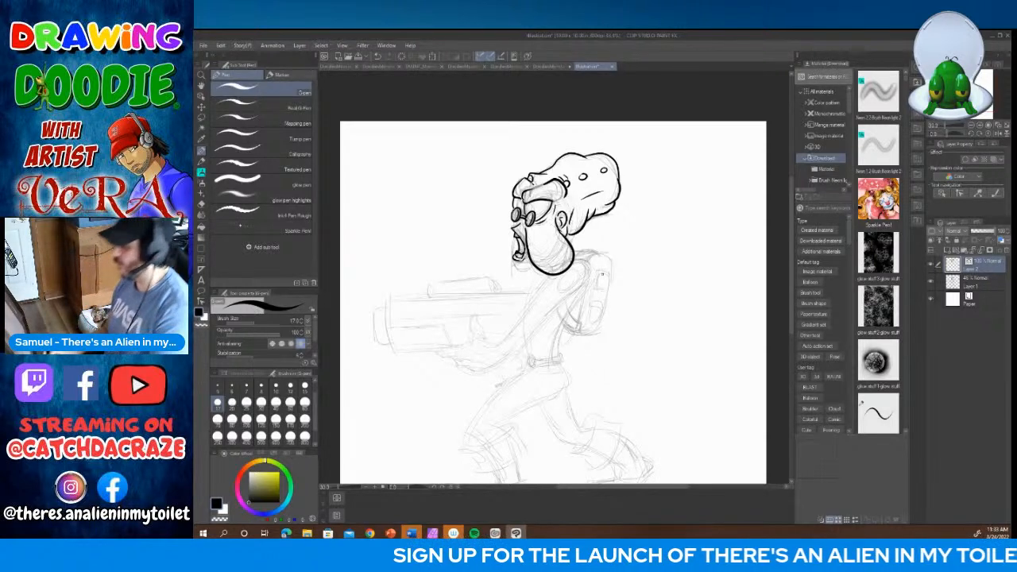
Step: Ink the short neck line behind the jaw, the chin below the mouth and the finer details around the eyes
drag(571, 233, 570, 247)
mouse_move(517, 218)
mouse_down()
mouse_move(512, 262)
mouse_move(541, 267)
mouse_move(527, 263)
mouse_up()
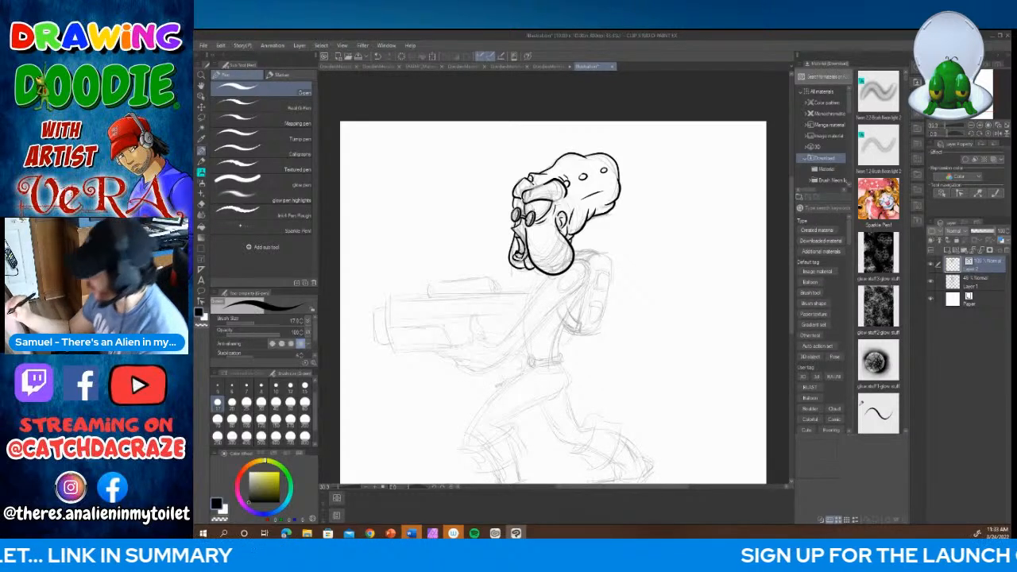
drag(527, 204, 533, 215)
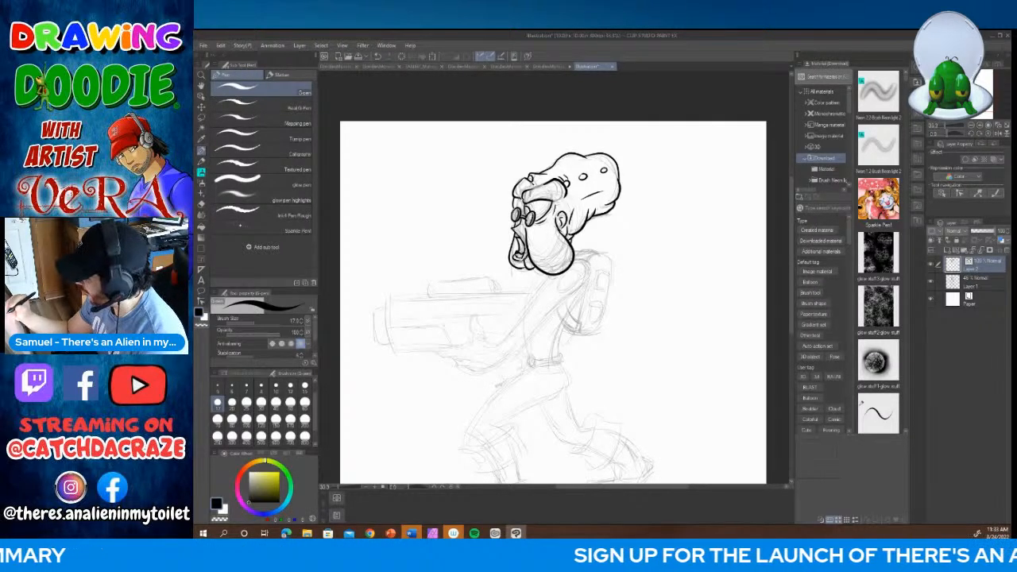
drag(515, 197, 511, 208)
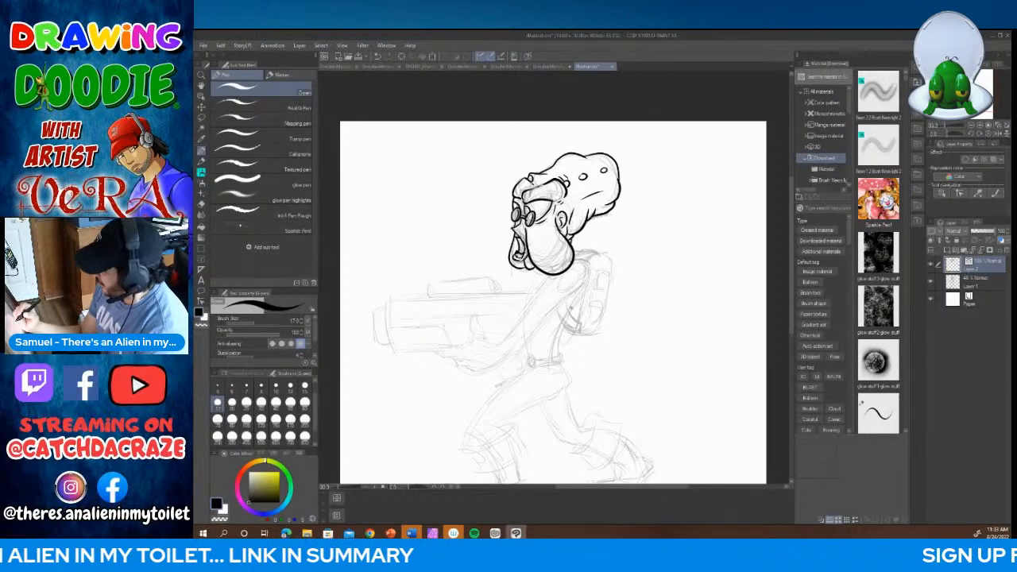
Step: Ink the near arm from shoulder to wrist with a thick cuff and an oval patch on the shoulder
mouse_move(573, 256)
mouse_down()
mouse_move(592, 285)
mouse_move(521, 315)
mouse_move(499, 353)
mouse_move(509, 356)
mouse_move(590, 279)
mouse_up()
mouse_move(496, 341)
mouse_down()
mouse_move(493, 355)
mouse_move(512, 356)
mouse_up()
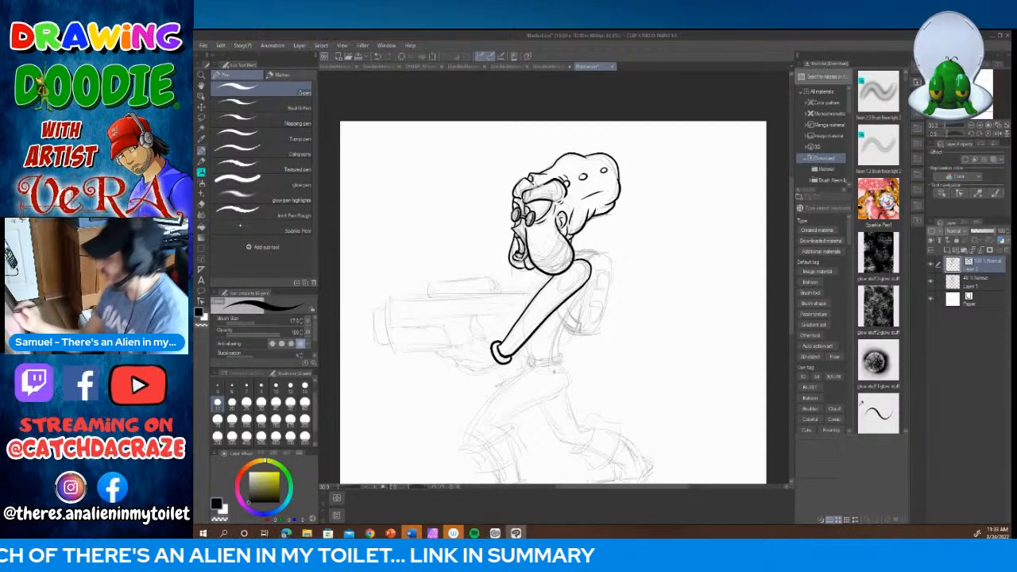
mouse_move(566, 272)
mouse_down()
mouse_move(561, 291)
mouse_move(577, 276)
mouse_move(564, 270)
mouse_up()
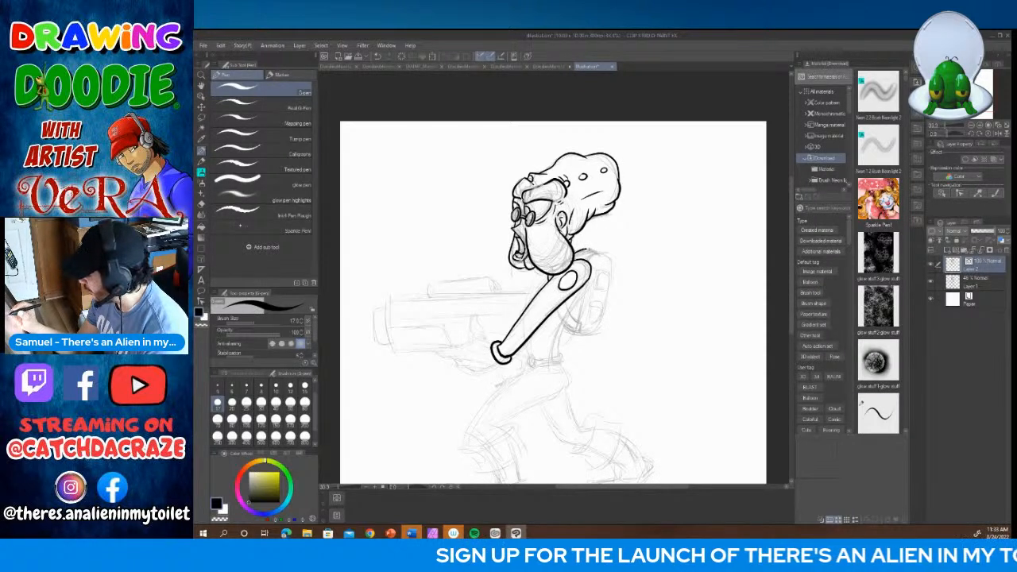
Step: Ink the backpack strap under the arm, the chest and back contours, and the belt with its buckle
drag(565, 300, 573, 330)
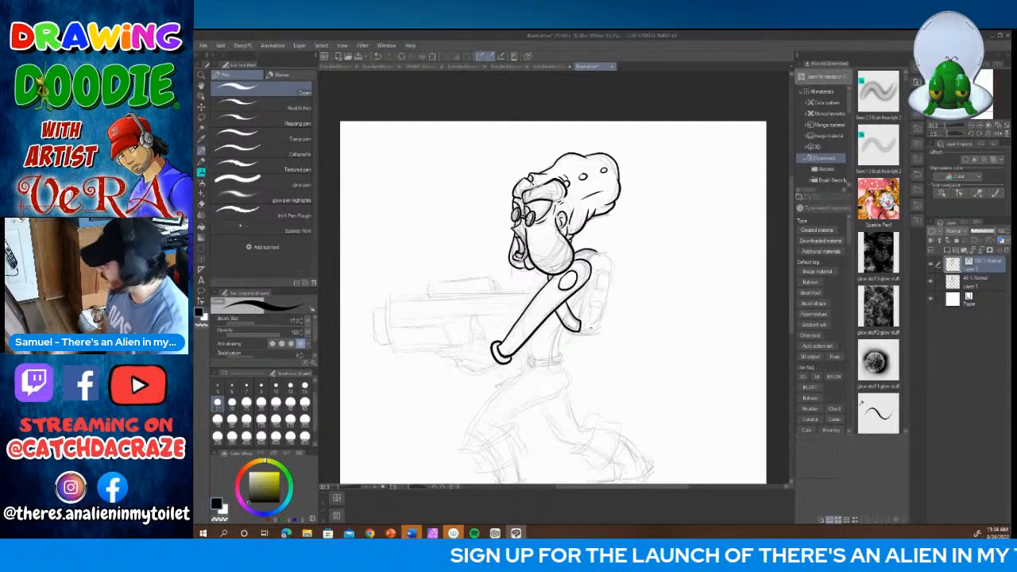
drag(541, 271, 523, 315)
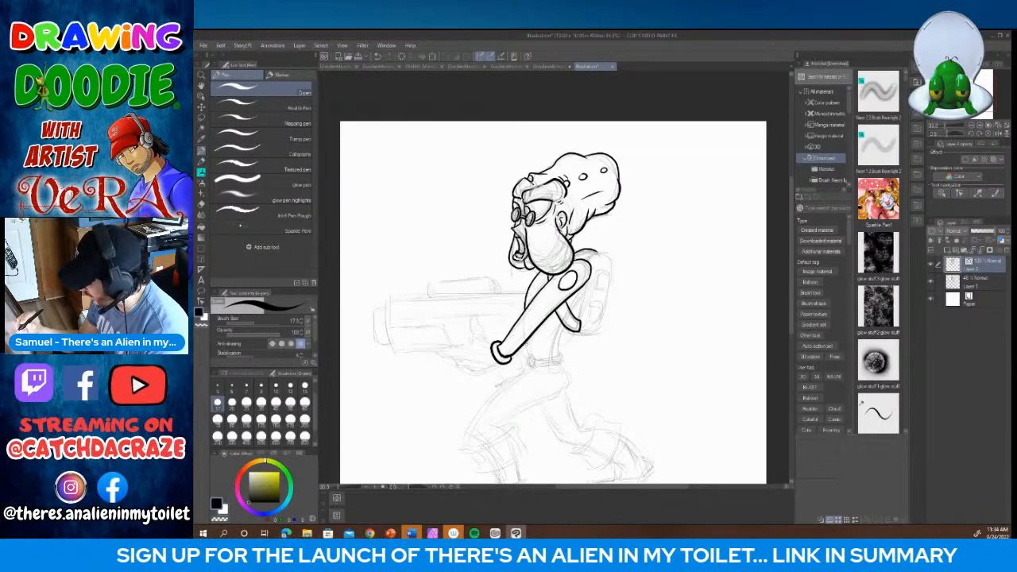
mouse_move(563, 332)
mouse_down()
mouse_move(558, 356)
mouse_move(524, 369)
mouse_move(562, 357)
mouse_up()
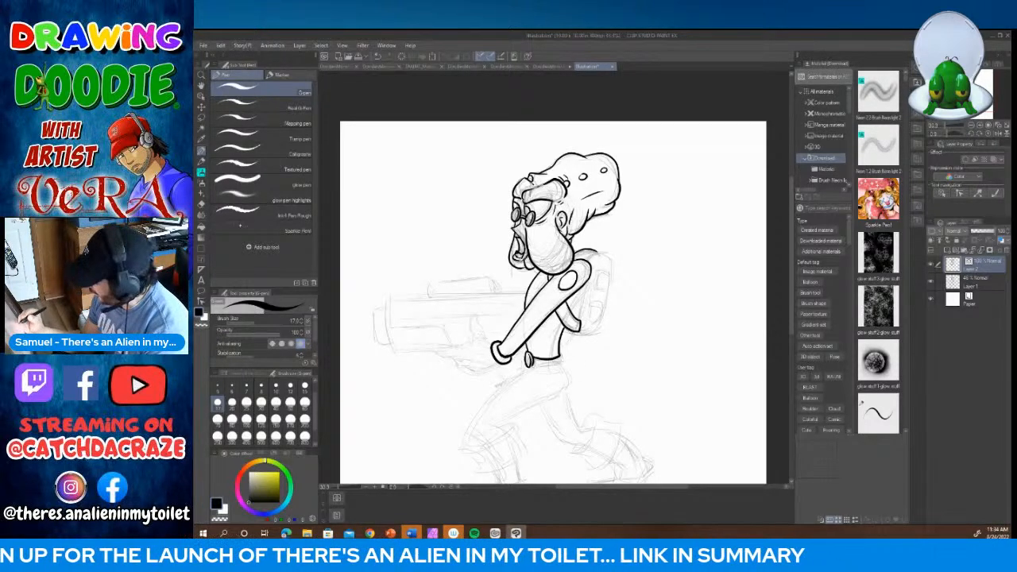
drag(562, 355, 563, 365)
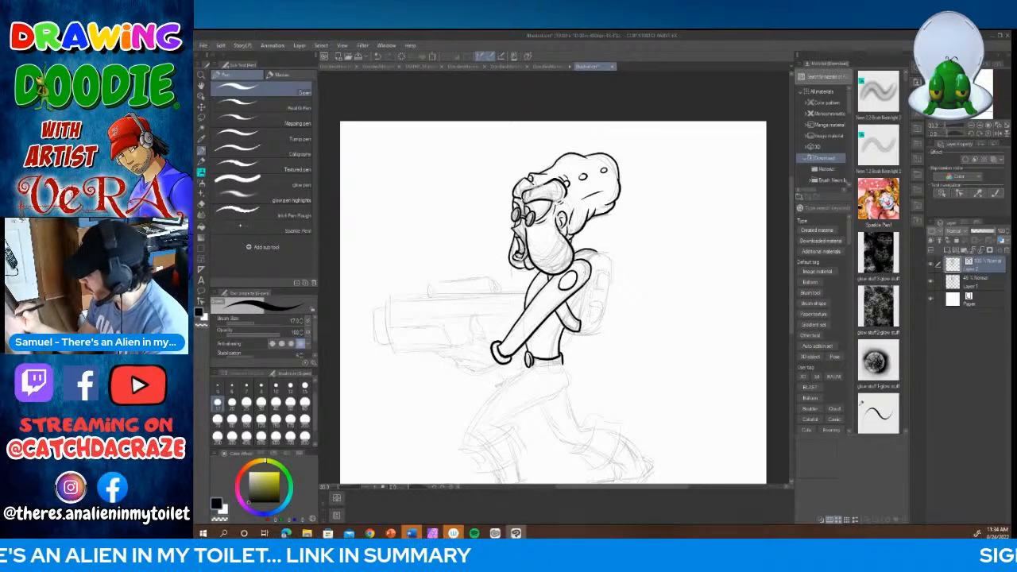
Step: Ink the backpack's inner strap line, its rounded outline and the stacked rounded panels on its side
drag(589, 280, 578, 310)
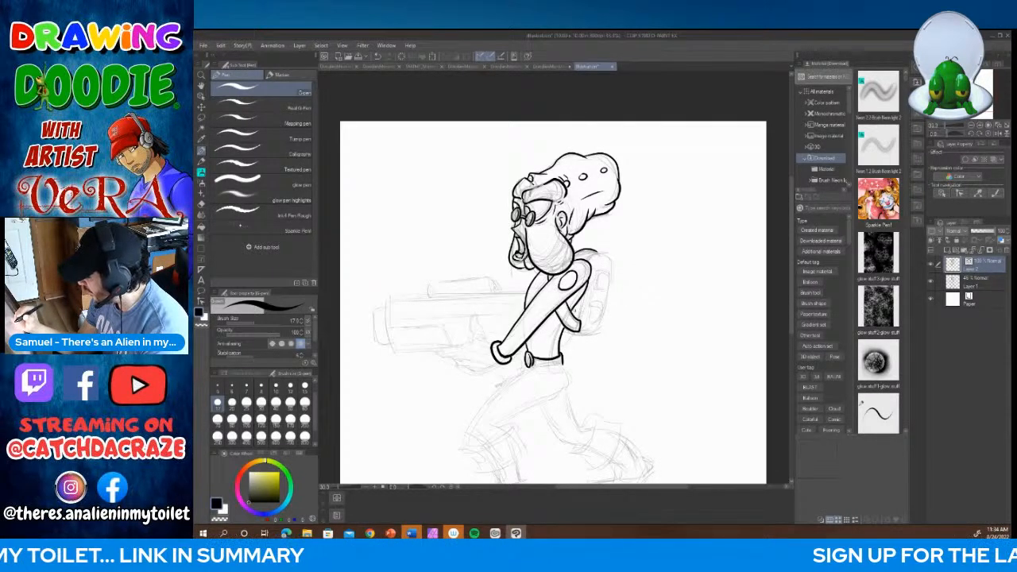
mouse_move(590, 266)
mouse_down()
mouse_move(604, 253)
mouse_move(612, 267)
mouse_move(602, 320)
mouse_move(591, 336)
mouse_move(565, 328)
mouse_up()
drag(590, 283, 578, 322)
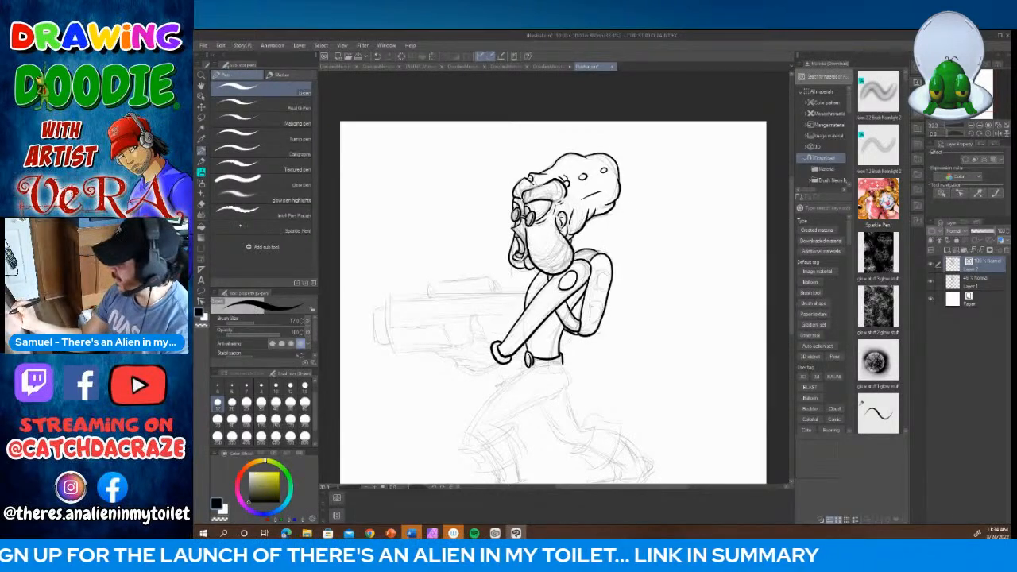
drag(595, 253, 577, 257)
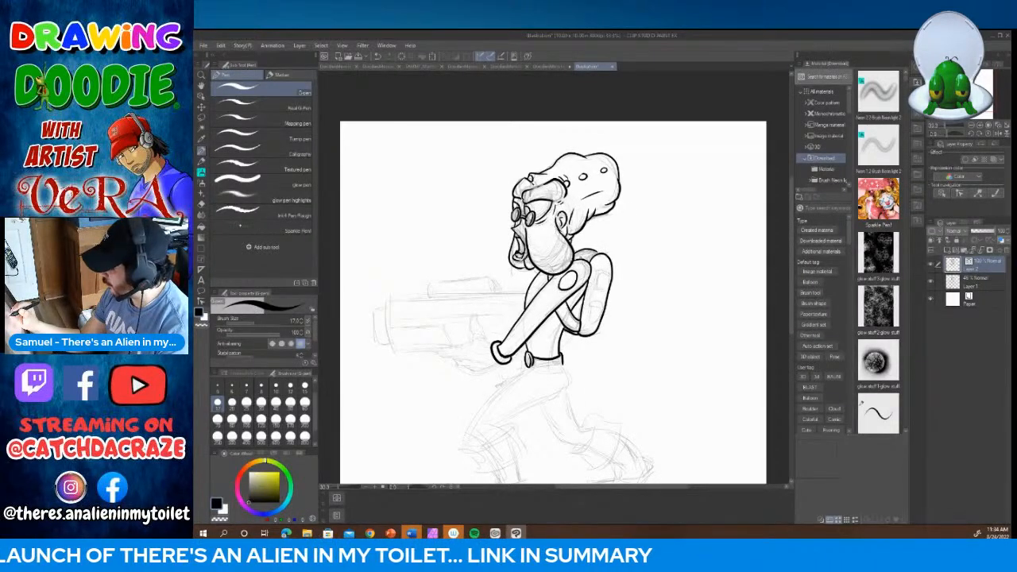
drag(587, 252, 596, 261)
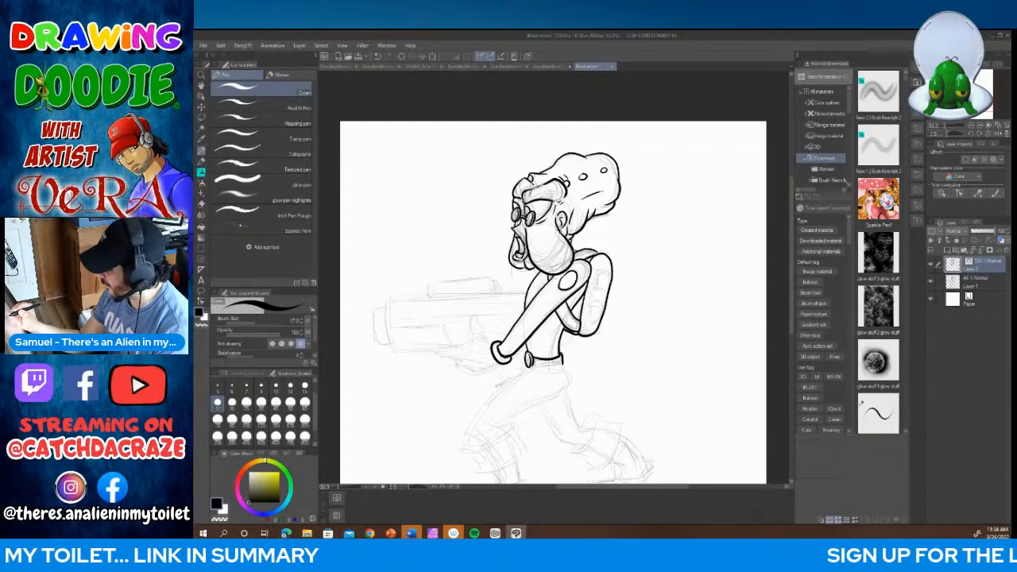
mouse_move(594, 271)
mouse_down()
mouse_move(596, 291)
mouse_move(609, 271)
mouse_move(592, 267)
mouse_move(591, 323)
mouse_move(599, 309)
mouse_move(588, 302)
mouse_up()
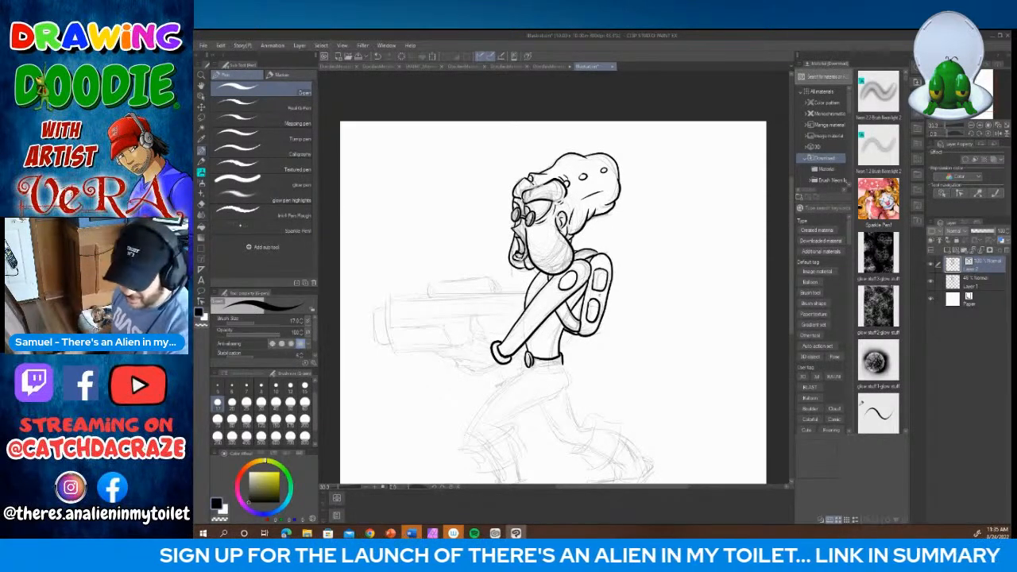
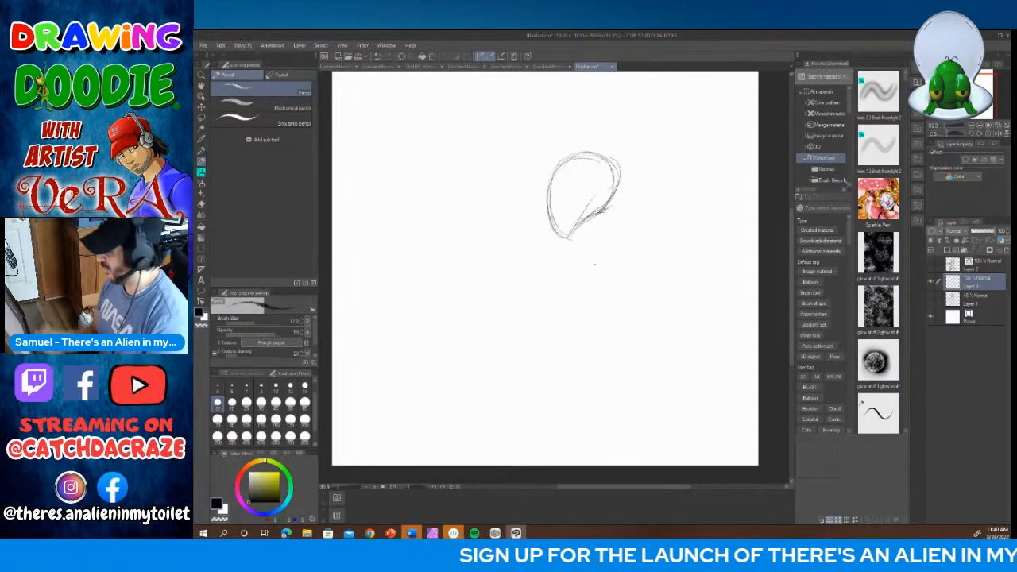
Step: Sketch the head as an egg shape tapering to the chin, with a large slanted oval eye inside it
mouse_move(550, 221)
mouse_down()
mouse_move(573, 238)
mouse_move(614, 203)
mouse_move(621, 169)
mouse_up()
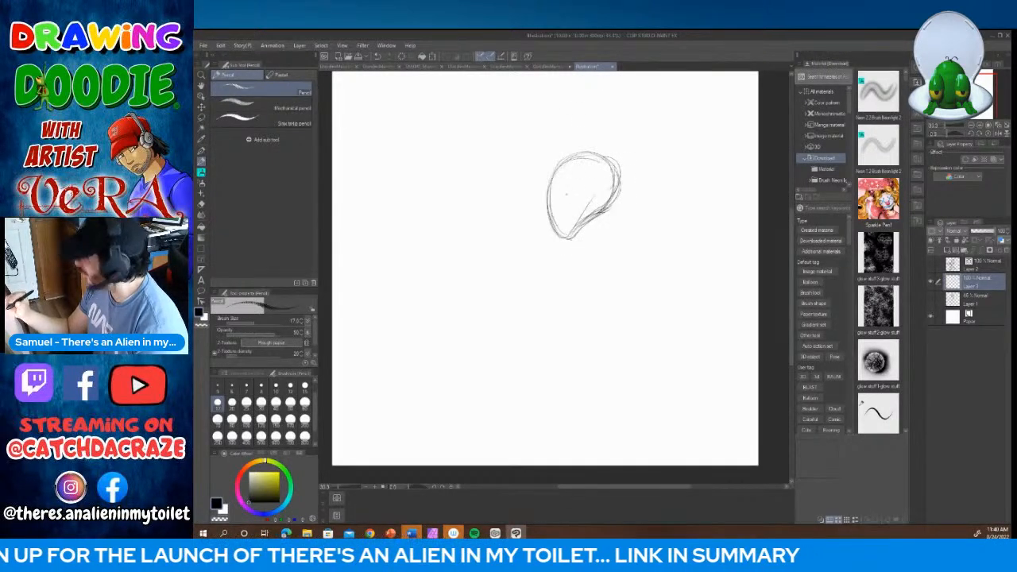
mouse_move(580, 160)
mouse_down()
mouse_move(566, 197)
mouse_move(562, 188)
mouse_move(600, 175)
mouse_move(601, 159)
mouse_move(596, 179)
mouse_move(555, 162)
mouse_move(545, 197)
mouse_up()
drag(562, 152, 546, 200)
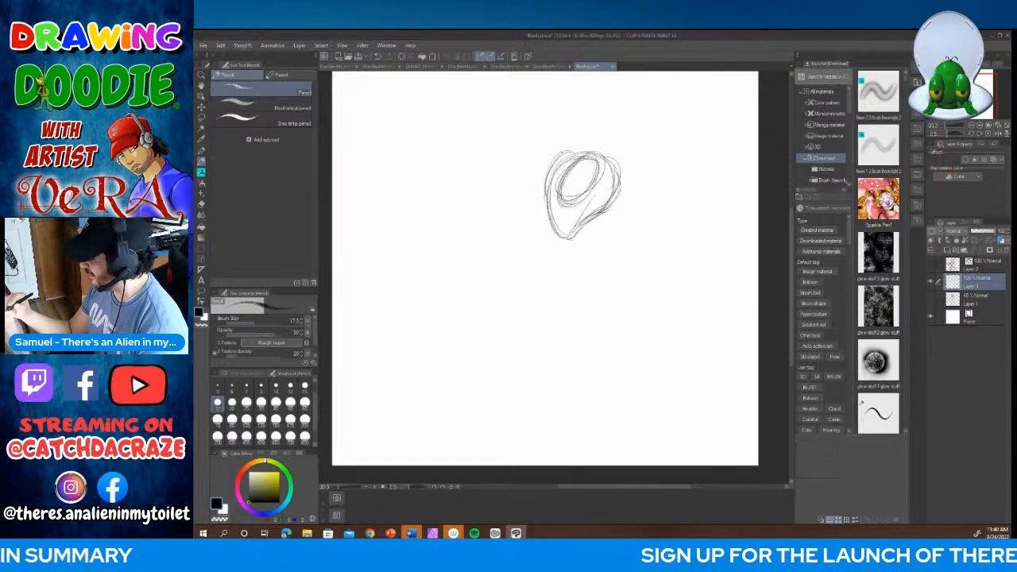
mouse_move(563, 155)
mouse_down()
mouse_move(545, 201)
mouse_move(560, 153)
mouse_move(561, 213)
mouse_move(590, 194)
mouse_move(604, 156)
mouse_move(585, 202)
mouse_move(600, 186)
mouse_up()
mouse_move(596, 186)
mouse_down()
mouse_move(583, 201)
mouse_move(561, 189)
mouse_move(586, 198)
mouse_up()
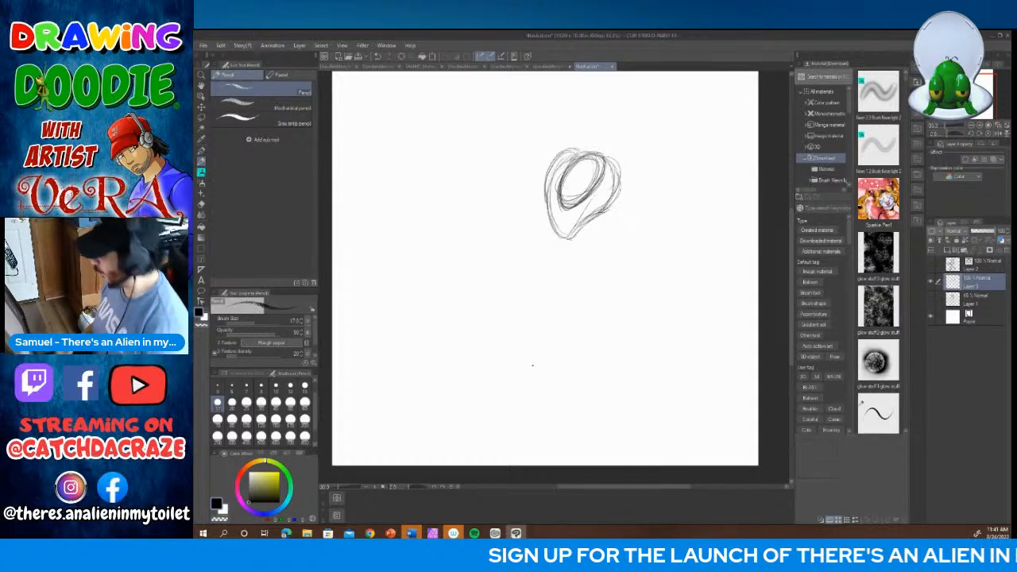
mouse_move(587, 148)
mouse_down()
mouse_move(621, 162)
mouse_move(610, 197)
mouse_up()
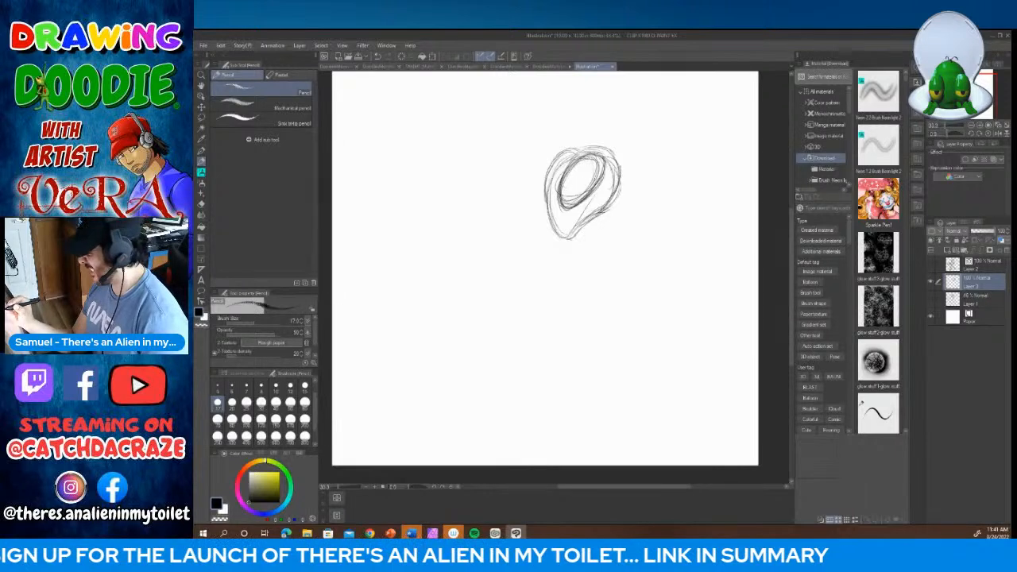
Step: Sketch the eyelid line, the far eye's edge, the mouth and chin, and short neck lines below the jaw
mouse_move(563, 187)
mouse_down()
mouse_move(601, 181)
mouse_move(590, 190)
mouse_move(554, 181)
mouse_up()
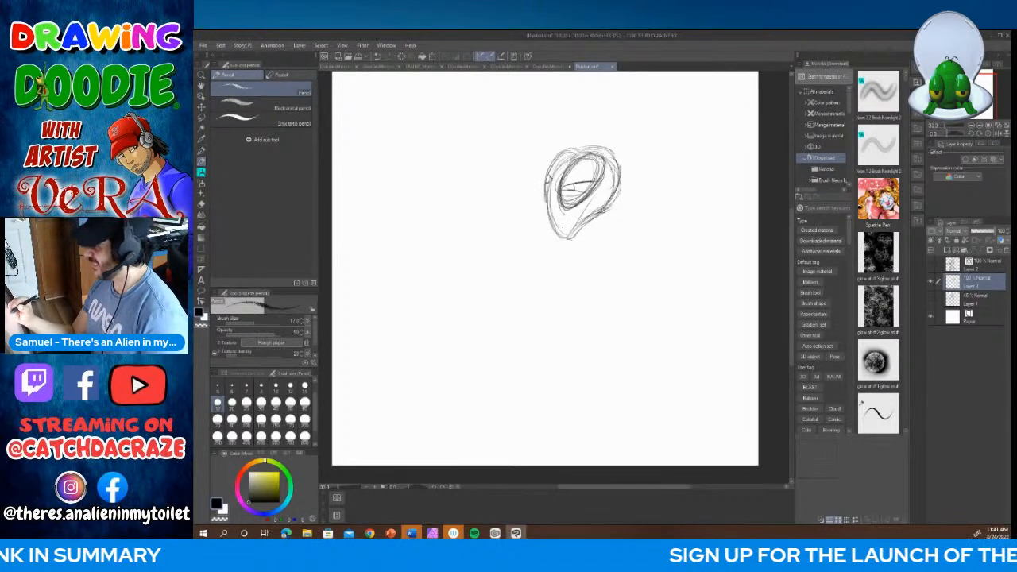
mouse_move(547, 192)
mouse_down()
mouse_move(550, 216)
mouse_move(582, 216)
mouse_move(569, 235)
mouse_move(576, 224)
mouse_move(549, 234)
mouse_move(573, 248)
mouse_move(617, 204)
mouse_up()
mouse_move(617, 169)
mouse_down()
mouse_move(621, 185)
mouse_move(601, 215)
mouse_move(612, 209)
mouse_move(595, 218)
mouse_up()
mouse_move(554, 250)
mouse_down()
mouse_move(590, 224)
mouse_move(591, 248)
mouse_up()
mouse_move(608, 213)
mouse_down()
mouse_move(591, 248)
mouse_move(583, 242)
mouse_up()
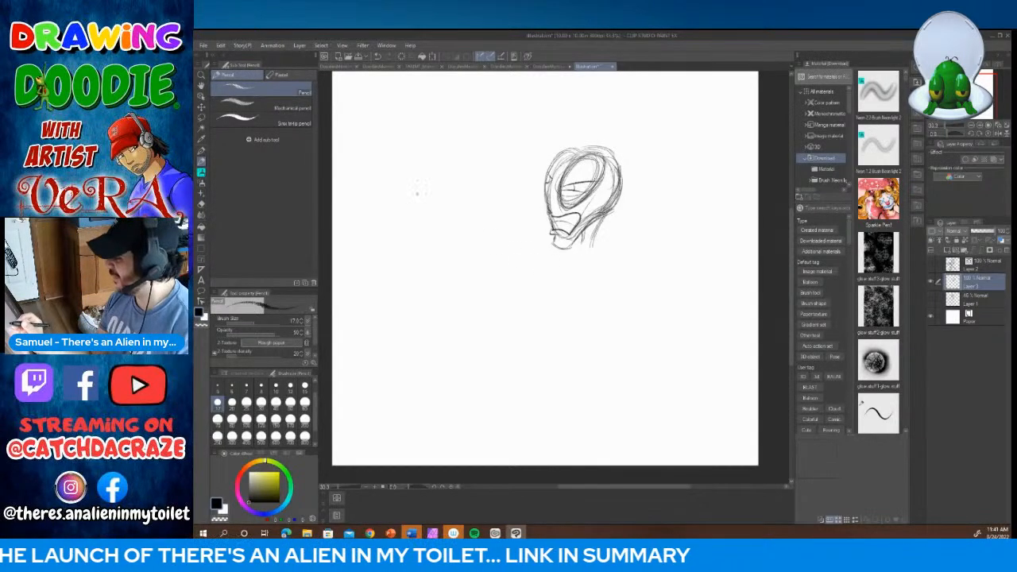
Step: Sketch a gripping hand level with the face, with curled fingers, a thumb and the gun's handle below it
mouse_move(425, 193)
mouse_down()
mouse_move(406, 192)
mouse_move(404, 225)
mouse_move(433, 197)
mouse_move(434, 210)
mouse_up()
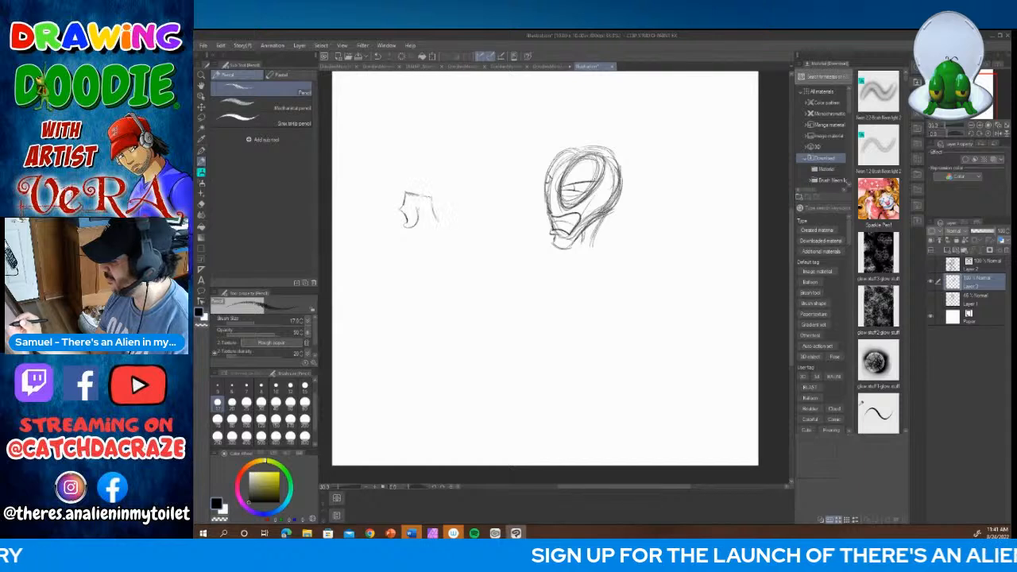
mouse_move(362, 204)
mouse_down()
mouse_move(394, 199)
mouse_move(374, 224)
mouse_move(409, 229)
mouse_move(385, 215)
mouse_up()
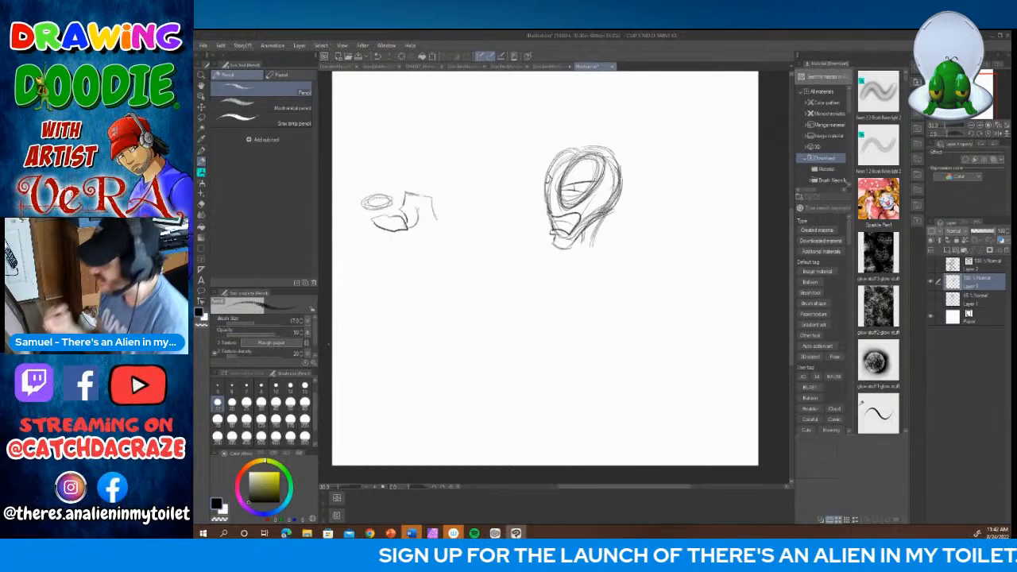
mouse_move(389, 198)
mouse_down()
mouse_move(365, 207)
mouse_move(381, 210)
mouse_move(395, 198)
mouse_move(363, 199)
mouse_up()
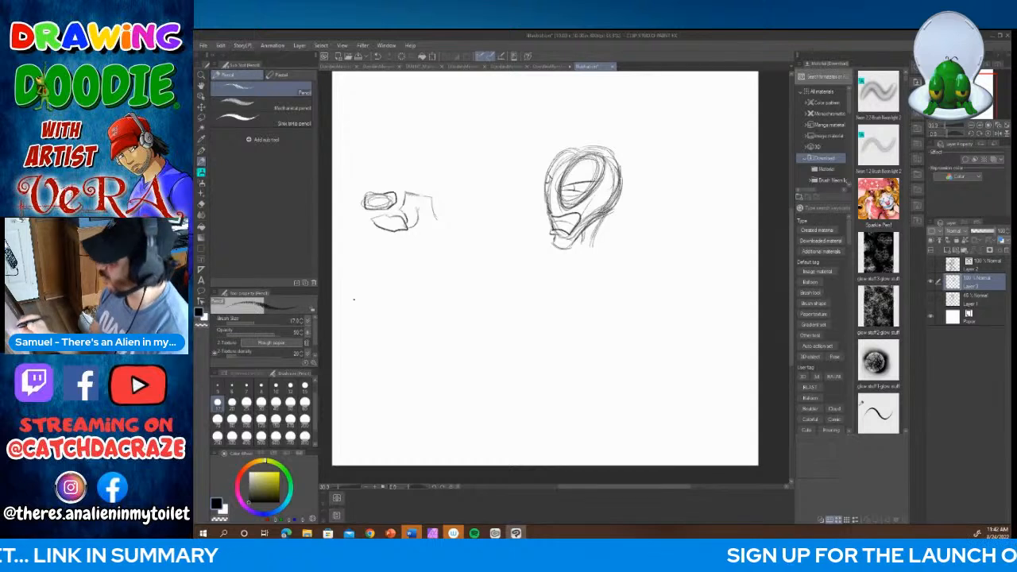
mouse_move(388, 213)
mouse_down()
mouse_move(375, 219)
mouse_move(391, 232)
mouse_up()
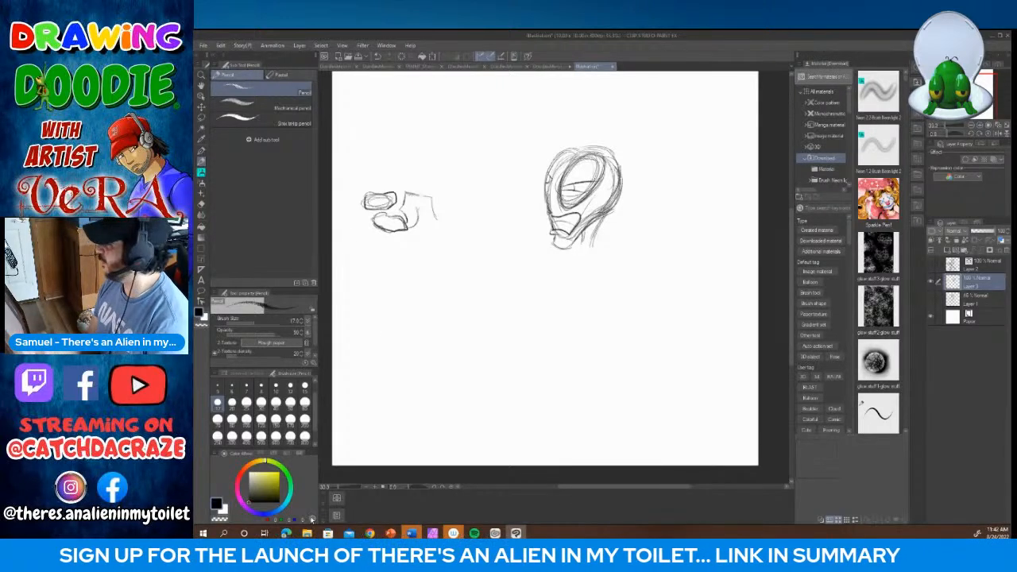
mouse_move(394, 232)
mouse_down()
mouse_move(386, 249)
mouse_move(426, 251)
mouse_up()
drag(425, 209, 419, 259)
drag(349, 192, 355, 211)
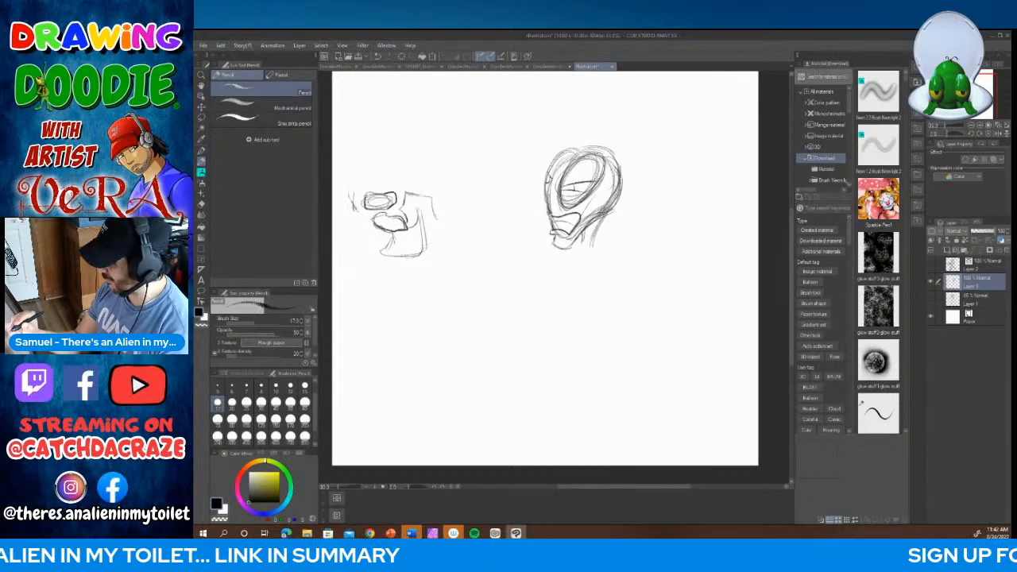
Step: Move the whole sketch layer to the right to make room for the gun beside the hand
mouse_move(607, 496)
mouse_down()
mouse_move(594, 496)
mouse_move(610, 496)
mouse_up()
click(202, 105)
drag(489, 232, 559, 231)
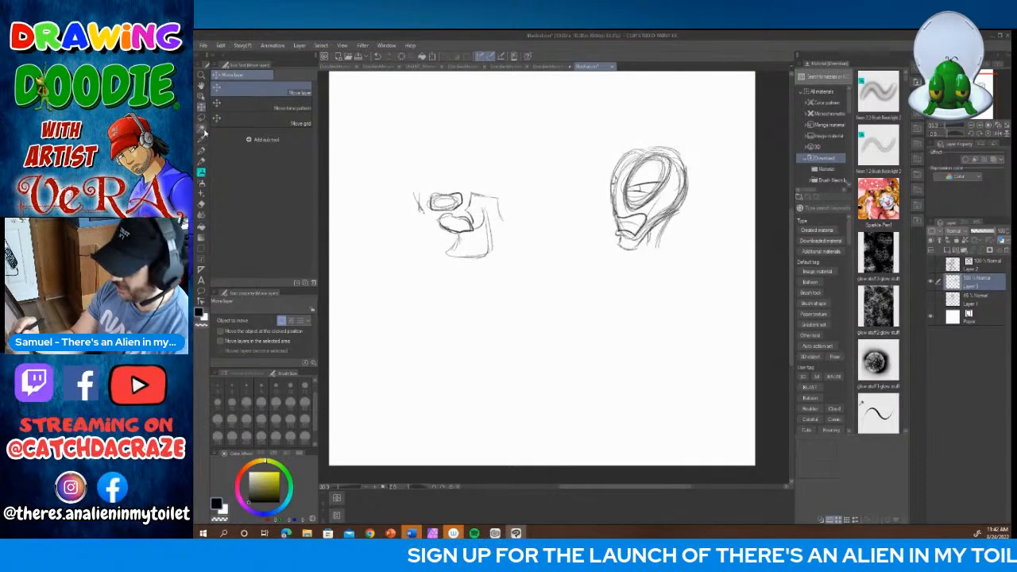
Step: Pencil the frame around the gripping fingers and a long, thick gun barrel with rounded ends above the hand
click(201, 160)
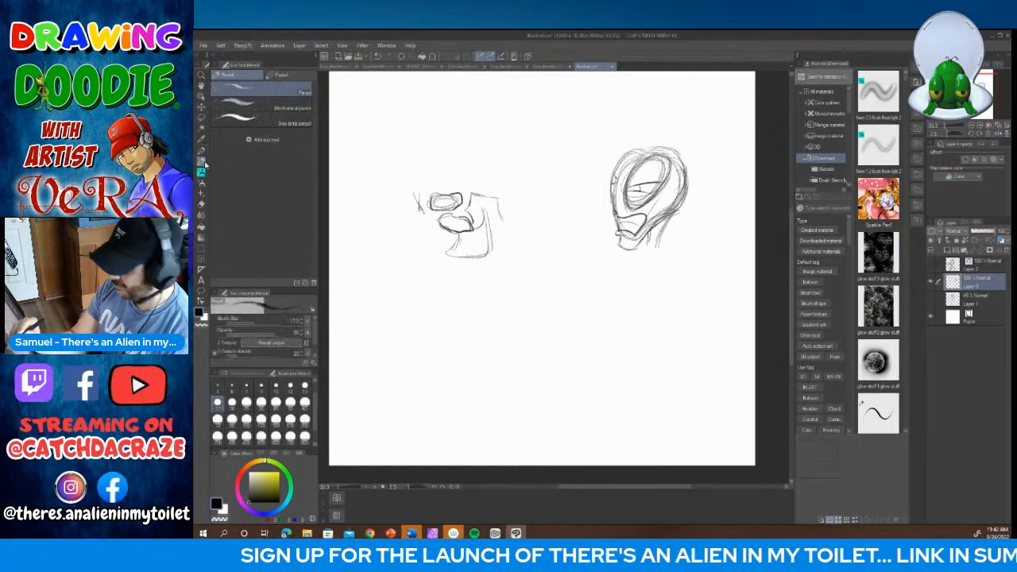
mouse_move(419, 192)
mouse_down()
mouse_move(426, 210)
mouse_move(451, 189)
mouse_up()
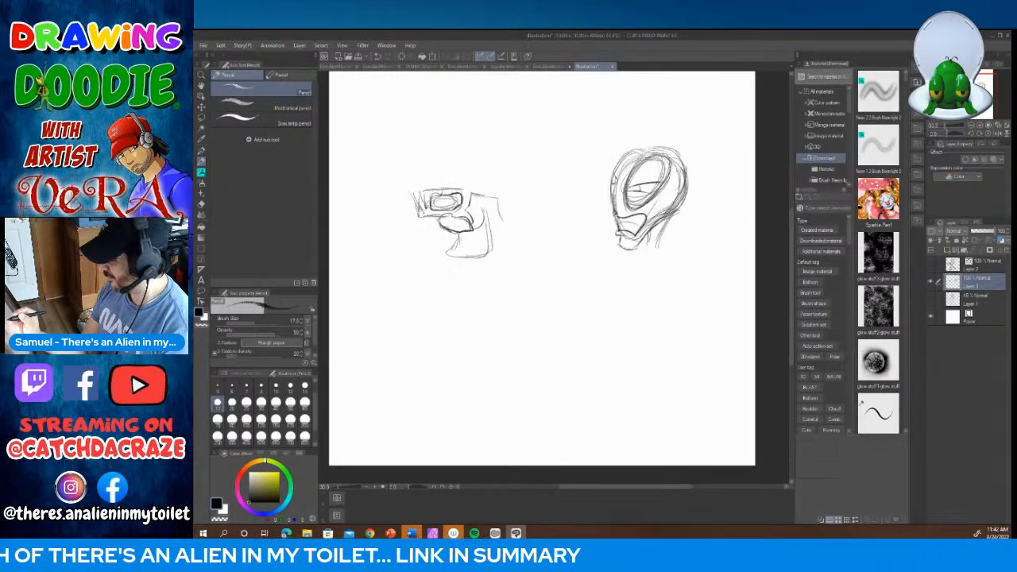
mouse_move(415, 199)
mouse_down()
mouse_move(393, 195)
mouse_move(437, 186)
mouse_up()
mouse_move(386, 179)
mouse_down()
mouse_move(510, 175)
mouse_move(496, 199)
mouse_up()
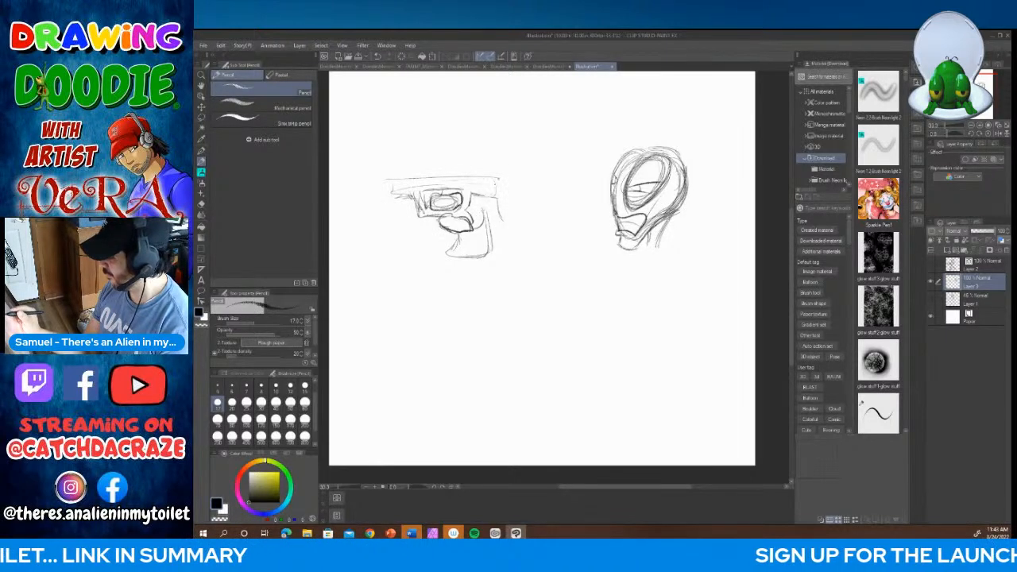
drag(355, 145, 375, 192)
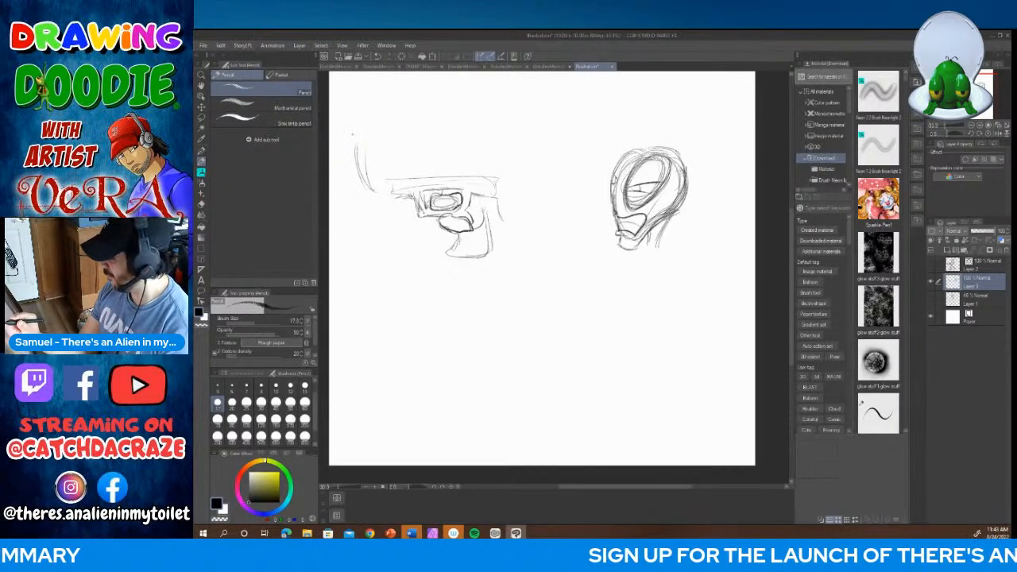
mouse_move(355, 129)
mouse_down()
mouse_move(373, 184)
mouse_move(454, 134)
mouse_move(488, 136)
mouse_up()
drag(407, 135, 488, 139)
mouse_move(383, 133)
mouse_down()
mouse_move(497, 138)
mouse_move(495, 182)
mouse_up()
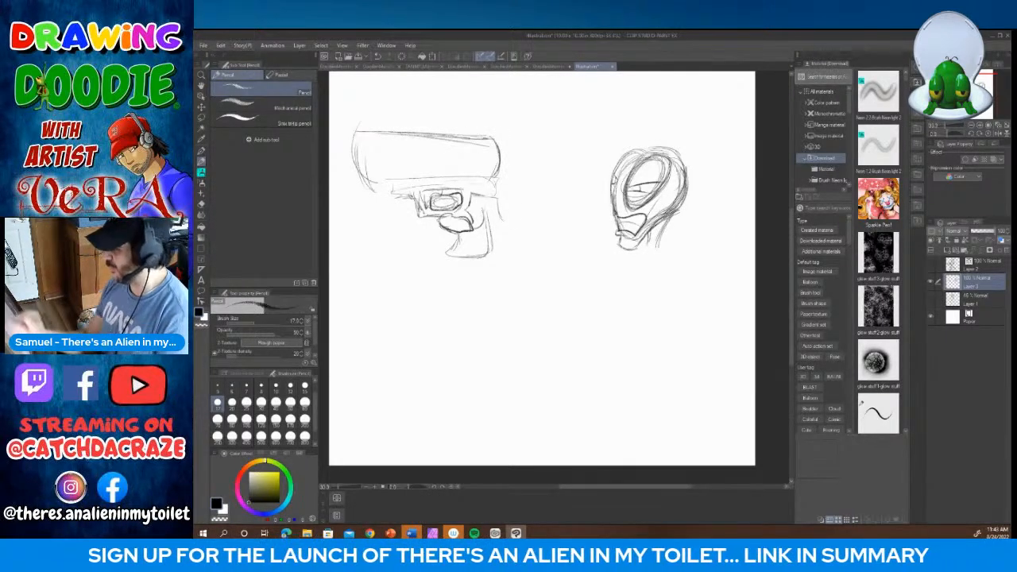
Step: Sketch the wrist and forearm lines behind the gun hand and block in the slanted chest below the head
drag(502, 232, 493, 243)
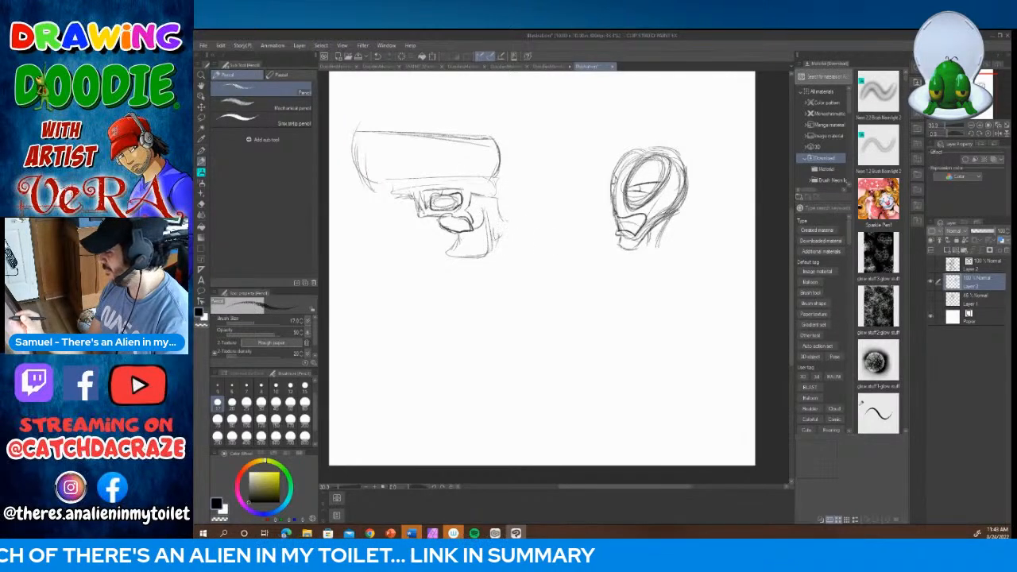
mouse_move(518, 225)
mouse_down()
mouse_move(560, 234)
mouse_move(557, 250)
mouse_up()
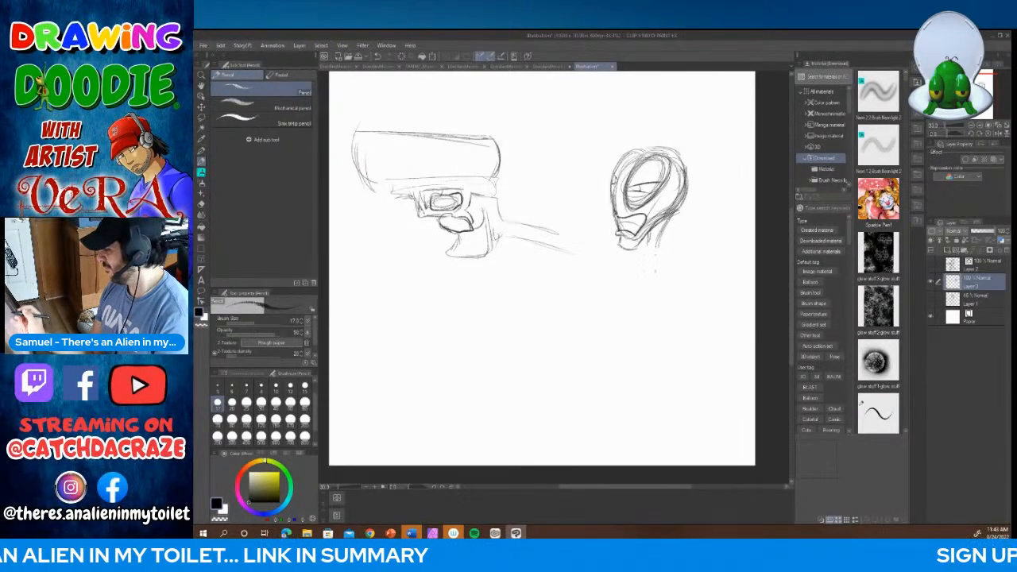
mouse_move(641, 256)
mouse_down()
mouse_move(689, 286)
mouse_move(653, 275)
mouse_move(675, 277)
mouse_move(659, 301)
mouse_up()
drag(616, 277, 675, 297)
mouse_move(612, 256)
mouse_down()
mouse_move(614, 272)
mouse_move(613, 254)
mouse_up()
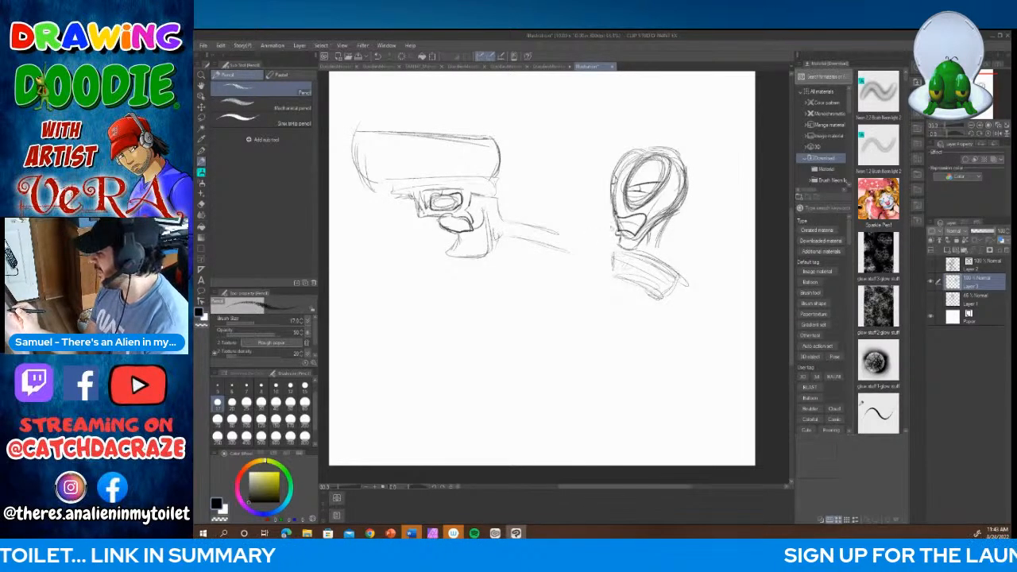
Step: Join the outstretched gun arm to the shoulder and add the chest contour and the neck line
mouse_move(597, 227)
mouse_down()
mouse_move(616, 224)
mouse_move(546, 235)
mouse_move(612, 255)
mouse_move(628, 286)
mouse_move(650, 290)
mouse_up()
drag(625, 276, 645, 286)
drag(665, 243, 674, 256)
mouse_move(556, 232)
mouse_down()
mouse_move(532, 216)
mouse_move(556, 230)
mouse_move(548, 249)
mouse_move(571, 249)
mouse_up()
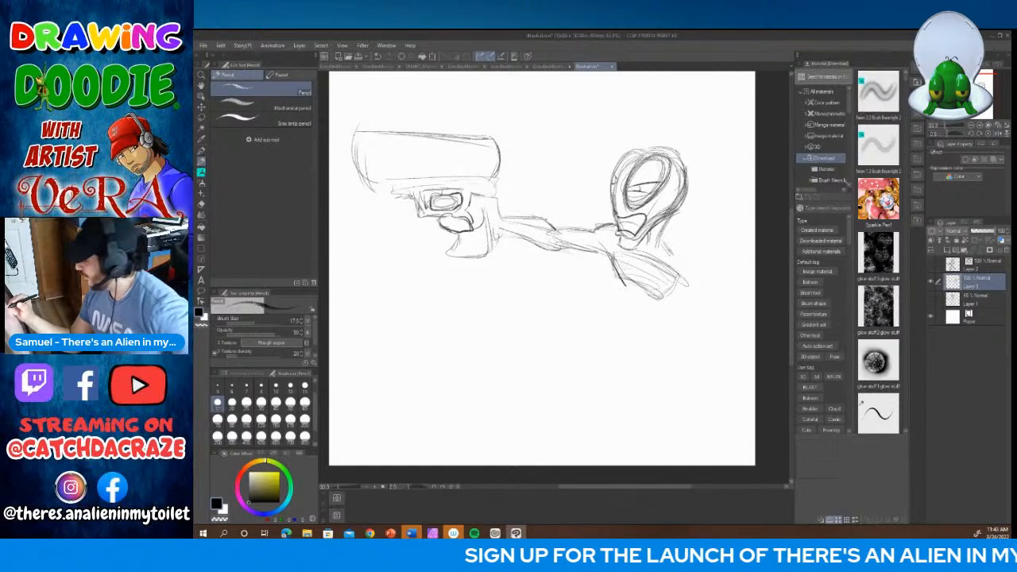
drag(662, 244, 673, 257)
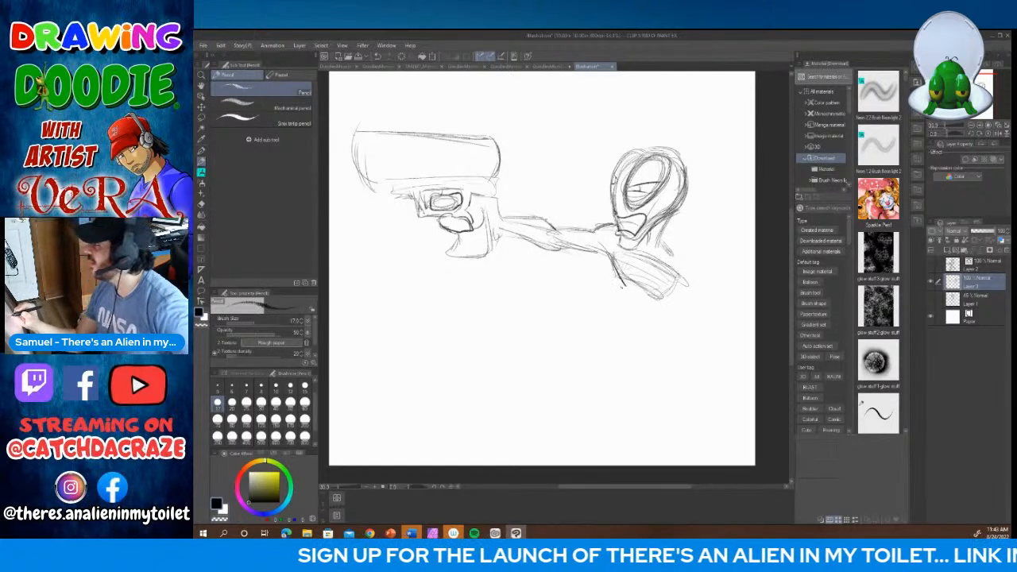
Step: Sketch a large round shape for the belly and hips below the chest
mouse_move(615, 276)
mouse_down()
mouse_move(603, 327)
mouse_move(642, 337)
mouse_up()
mouse_move(665, 300)
mouse_down()
mouse_move(654, 337)
mouse_move(612, 343)
mouse_up()
mouse_move(612, 288)
mouse_down()
mouse_move(595, 340)
mouse_move(664, 337)
mouse_up()
mouse_move(663, 303)
mouse_down()
mouse_move(668, 329)
mouse_move(623, 345)
mouse_move(657, 332)
mouse_up()
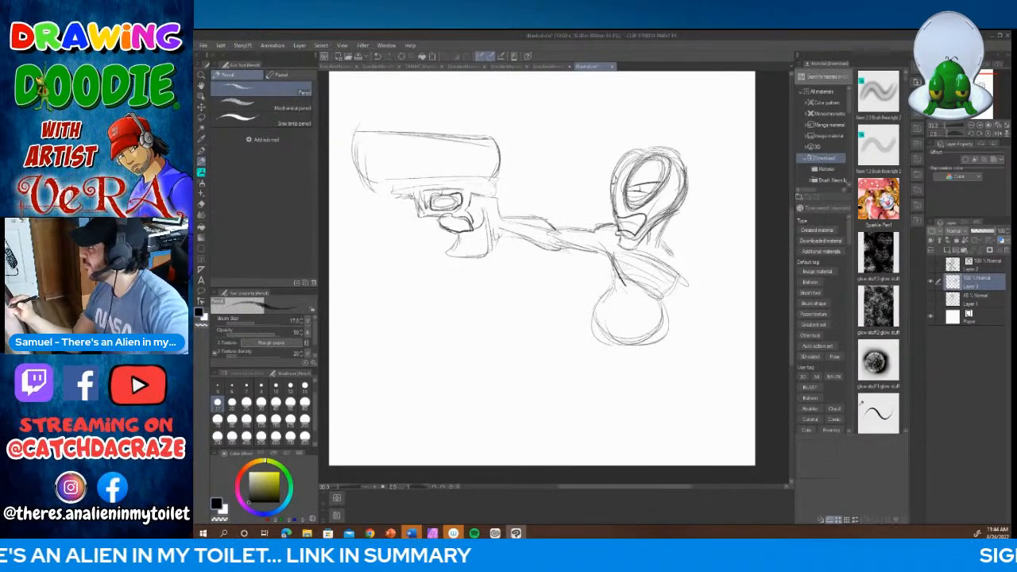
Step: Draw the curved back contour from the shoulder to the hips and reinforce both sides of the round belly
drag(673, 255, 664, 326)
drag(668, 283, 649, 334)
mouse_move(666, 318)
mouse_down()
mouse_move(643, 349)
mouse_move(663, 323)
mouse_up()
drag(665, 310, 644, 342)
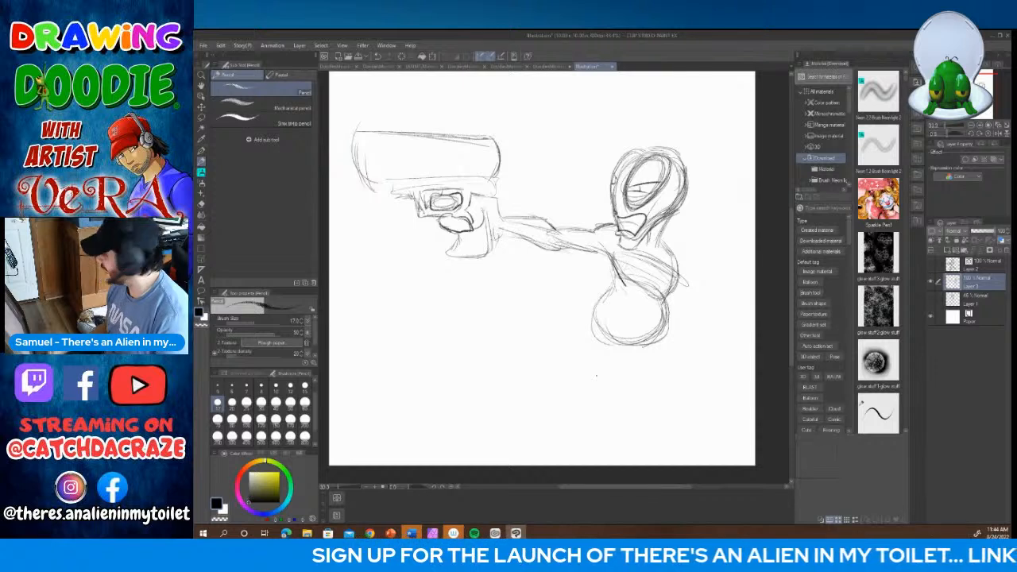
drag(621, 282, 590, 322)
drag(592, 321, 600, 337)
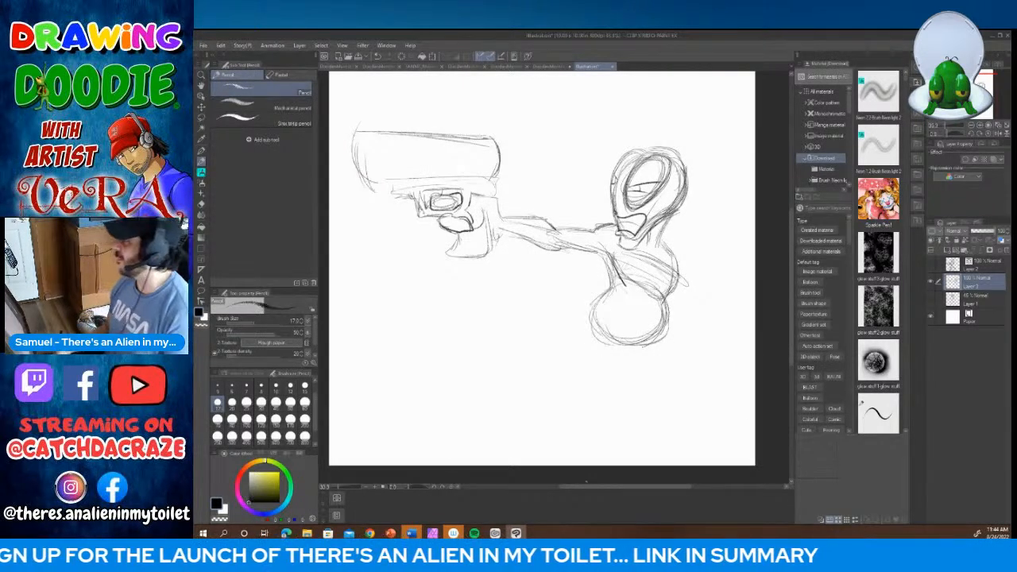
Step: Sketch the front and rear thighs spreading from the hips in a wide lunging stance
drag(588, 318, 548, 342)
drag(564, 329, 545, 347)
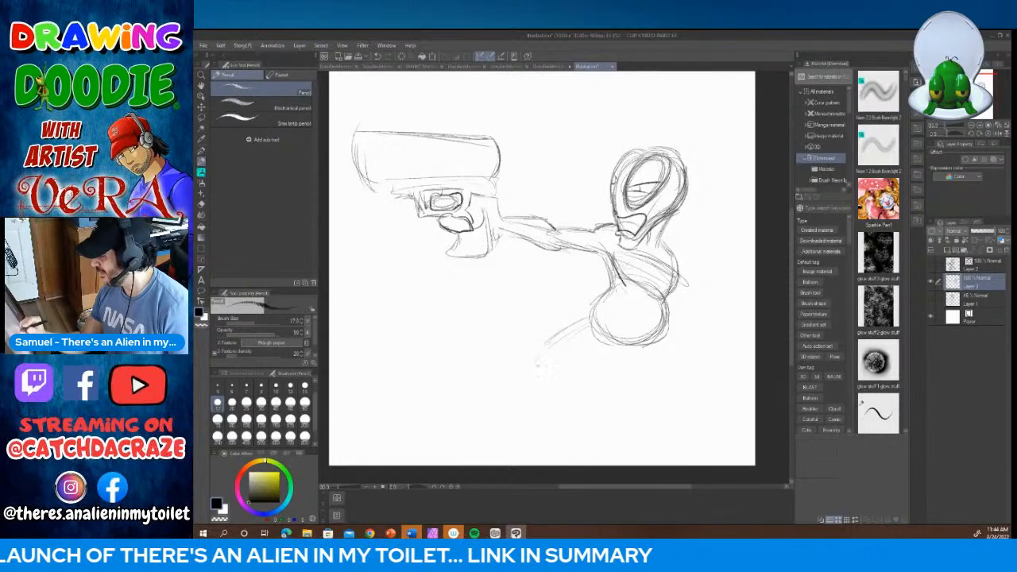
drag(628, 358, 585, 364)
drag(668, 332, 694, 369)
drag(626, 357, 661, 381)
drag(629, 354, 676, 384)
drag(645, 356, 686, 395)
drag(677, 336, 690, 400)
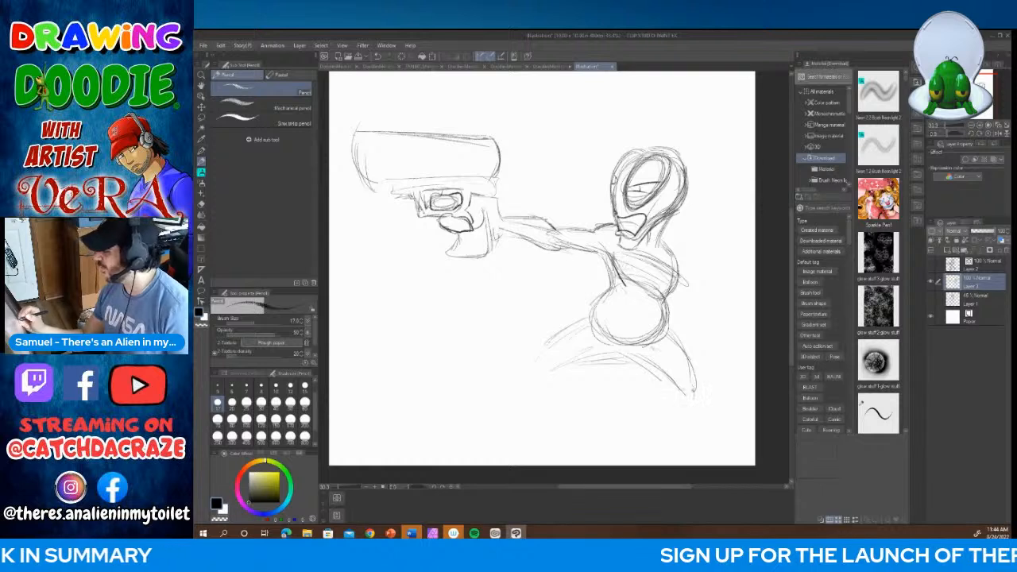
Step: Extend the front leg with its knee and shin, and add the rear leg's knee and lower leg
mouse_move(550, 341)
mouse_down()
mouse_move(539, 368)
mouse_move(499, 364)
mouse_move(472, 391)
mouse_up()
drag(525, 358, 475, 404)
mouse_move(490, 396)
mouse_down()
mouse_move(541, 369)
mouse_move(542, 385)
mouse_move(492, 394)
mouse_move(491, 406)
mouse_up()
drag(493, 405, 514, 388)
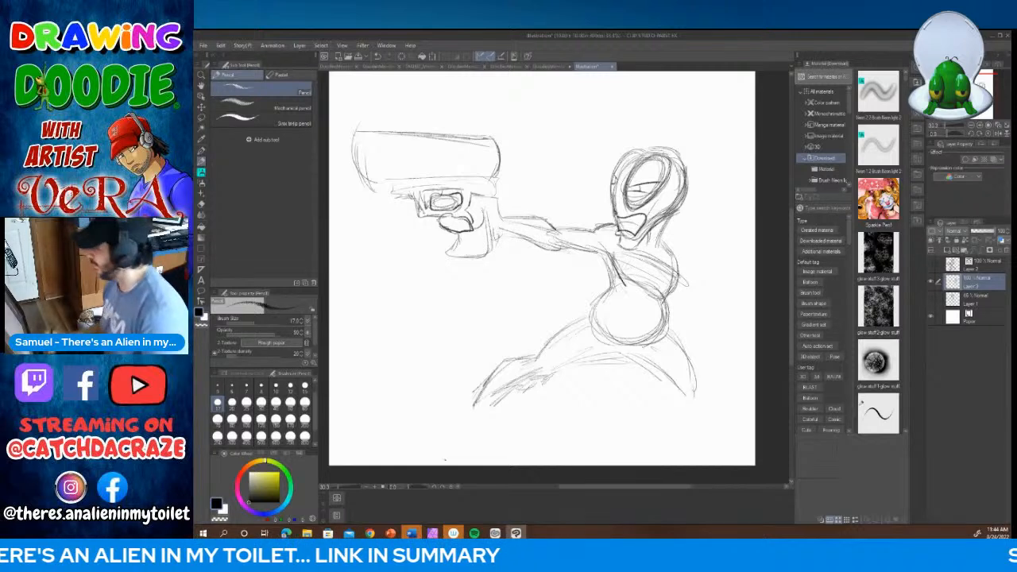
mouse_move(711, 383)
mouse_down()
mouse_move(694, 404)
mouse_move(685, 399)
mouse_move(702, 413)
mouse_move(700, 386)
mouse_up()
mouse_move(697, 364)
mouse_down()
mouse_move(689, 395)
mouse_move(663, 395)
mouse_move(712, 412)
mouse_move(703, 425)
mouse_move(722, 423)
mouse_up()
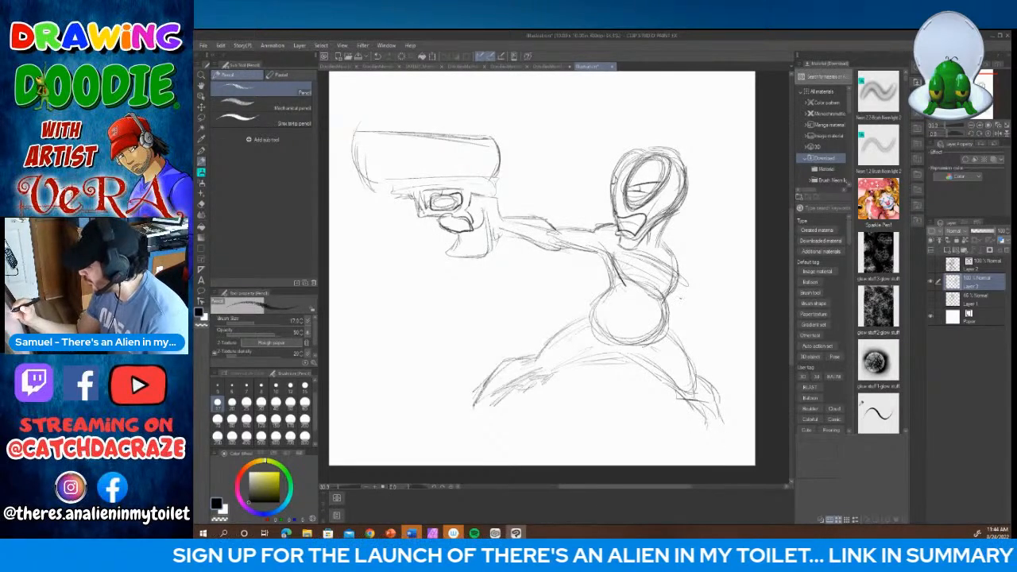
mouse_move(682, 300)
mouse_down()
mouse_move(691, 276)
mouse_move(707, 294)
mouse_move(698, 311)
mouse_move(674, 300)
mouse_move(658, 310)
mouse_move(682, 316)
mouse_move(720, 286)
mouse_up()
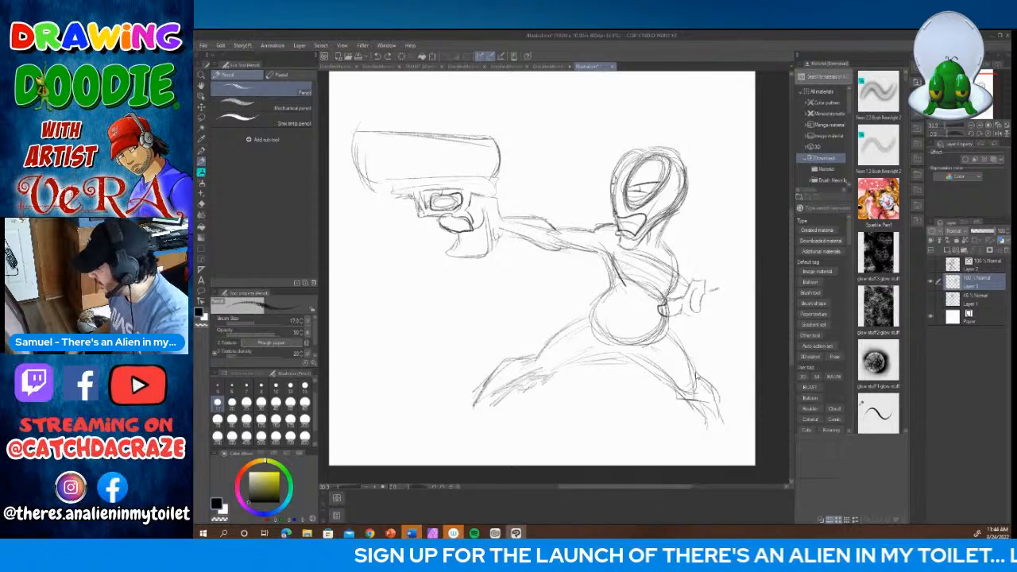
key(ctrl+z)
key(ctrl+z)
key(ctrl+z)
key(ctrl+z)
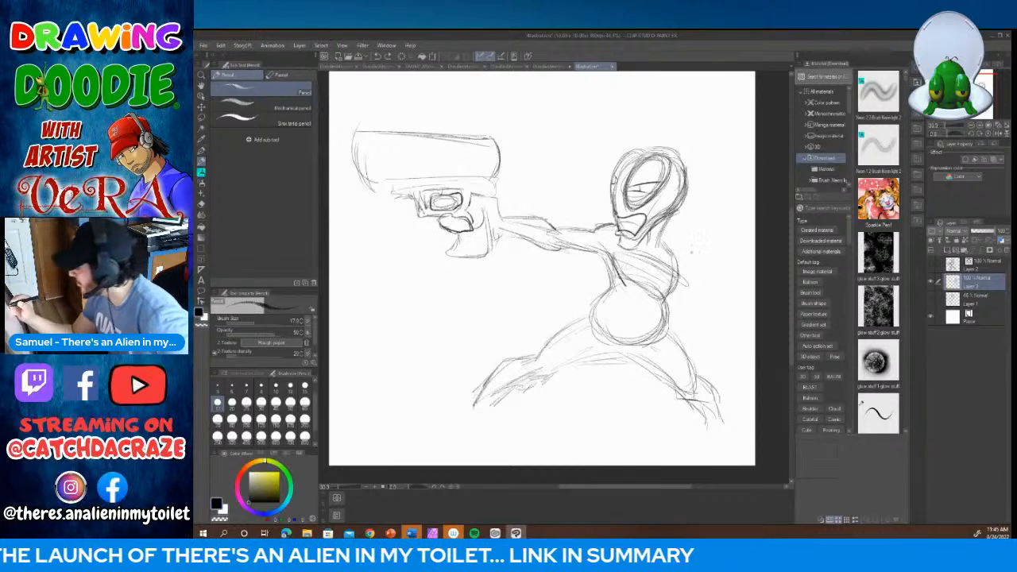
Step: Sketch the rear arm bent behind the body, with the upper arm at the back and the forearm angled upward
mouse_move(663, 304)
mouse_down()
mouse_move(711, 275)
mouse_move(706, 296)
mouse_move(710, 283)
mouse_up()
mouse_move(686, 311)
mouse_down()
mouse_move(715, 275)
mouse_move(710, 265)
mouse_move(673, 276)
mouse_move(679, 256)
mouse_move(681, 269)
mouse_up()
drag(667, 246, 680, 285)
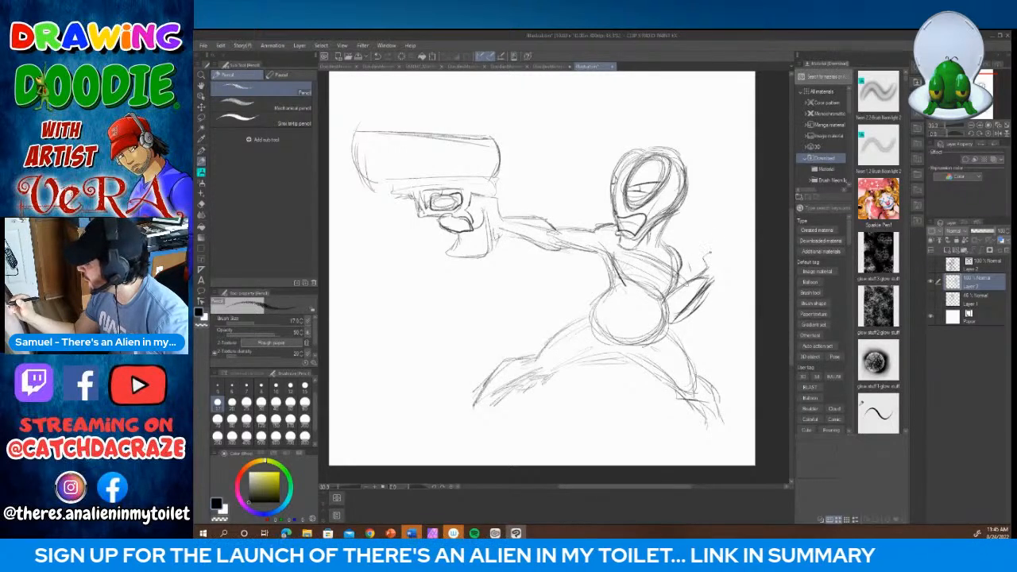
Step: Sketch the rear hand's fingers and the long slanted outline of a second gun above them
mouse_move(721, 242)
mouse_down()
mouse_move(725, 274)
mouse_move(716, 257)
mouse_move(733, 252)
mouse_move(738, 272)
mouse_move(714, 285)
mouse_move(682, 247)
mouse_move(748, 197)
mouse_move(749, 183)
mouse_up()
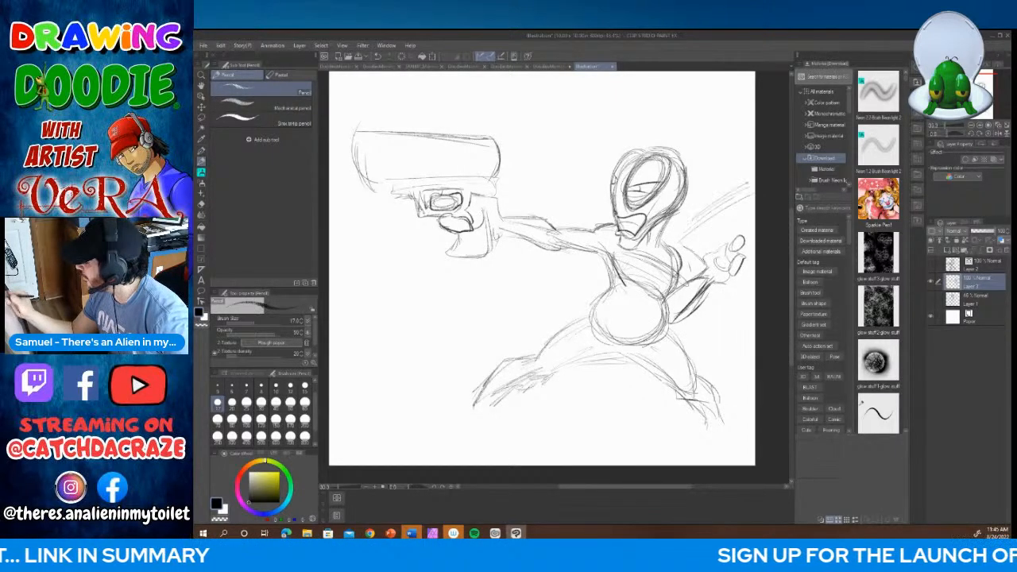
mouse_move(745, 237)
mouse_down()
mouse_move(752, 248)
mouse_move(753, 220)
mouse_up()
drag(685, 235, 752, 186)
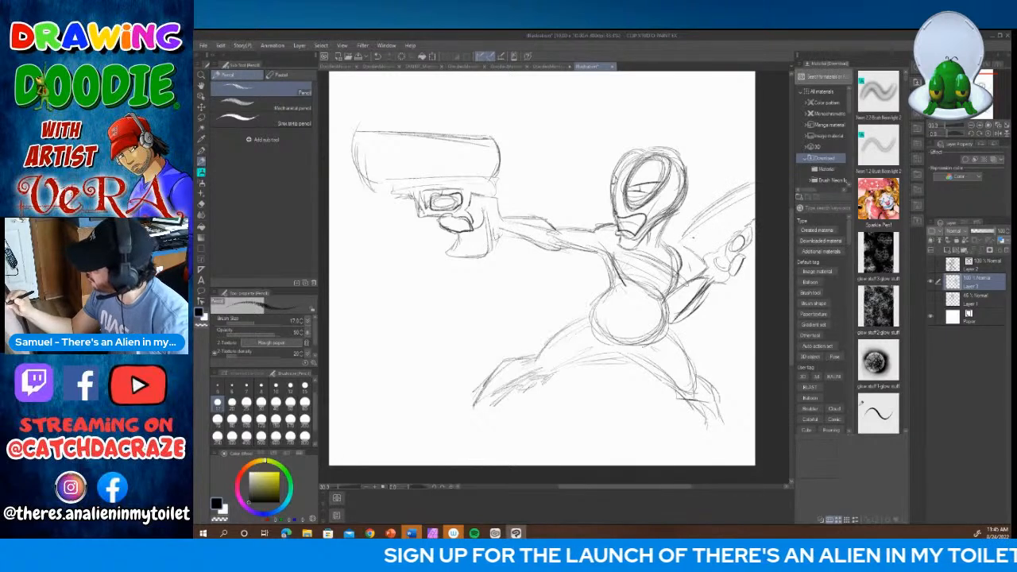
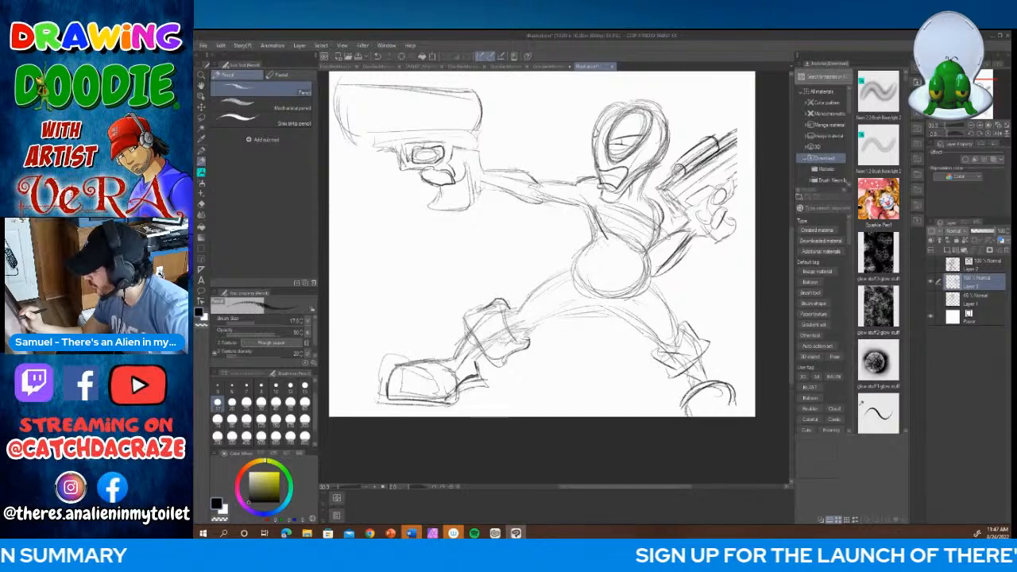
Step: Finish the rear boot's sole, and sketch a small round buckle under the belly and a collar at the neck
drag(725, 395, 731, 406)
mouse_move(604, 288)
mouse_down()
mouse_move(595, 302)
mouse_move(614, 294)
mouse_move(591, 294)
mouse_move(648, 280)
mouse_move(614, 298)
mouse_move(648, 262)
mouse_move(618, 303)
mouse_move(636, 298)
mouse_up()
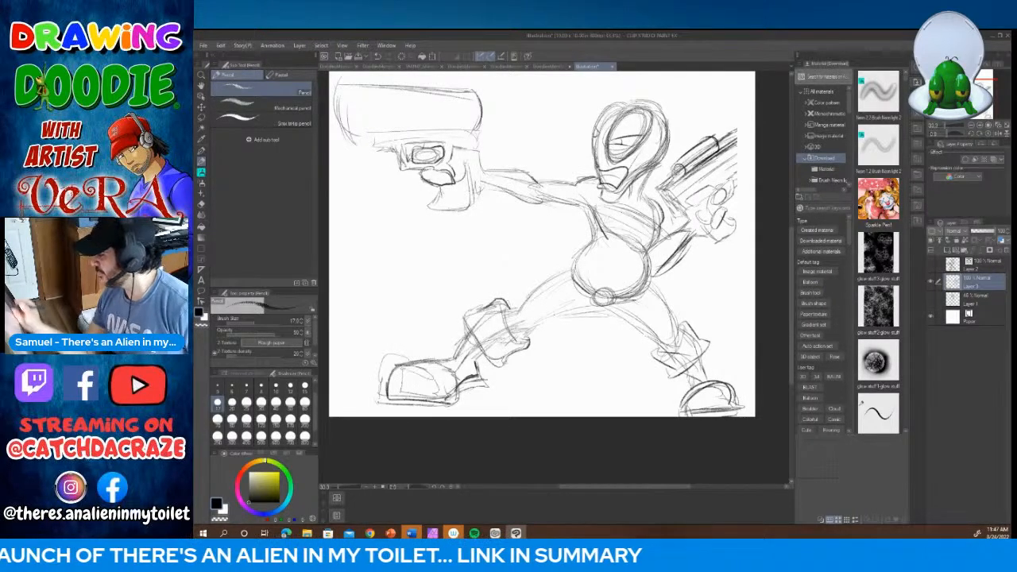
mouse_move(628, 189)
mouse_down()
mouse_move(647, 188)
mouse_move(643, 201)
mouse_move(650, 190)
mouse_up()
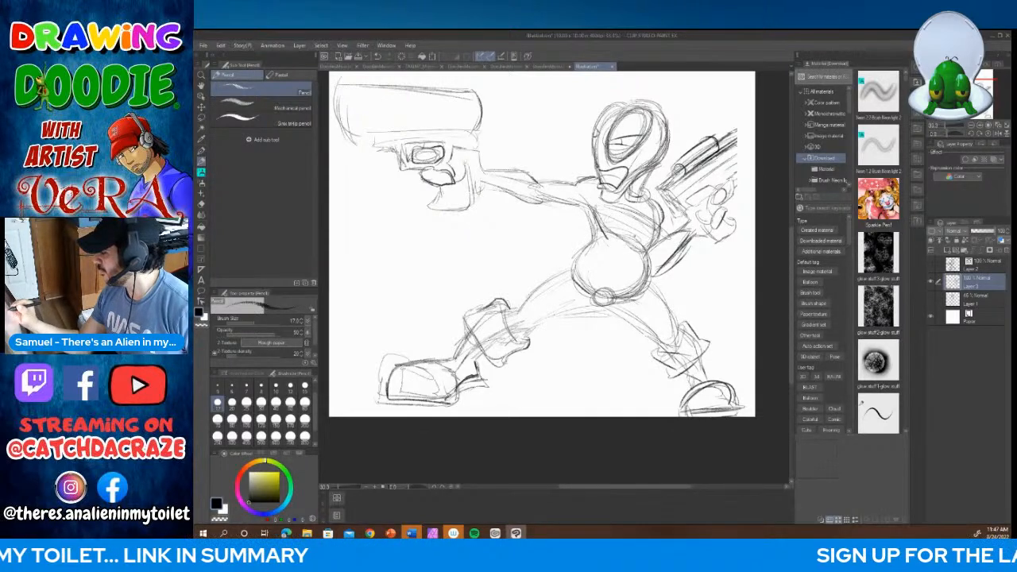
Step: Sketch a ribbed panel and vest lines on the chest, and add cuffs at both wrists
drag(639, 217, 637, 232)
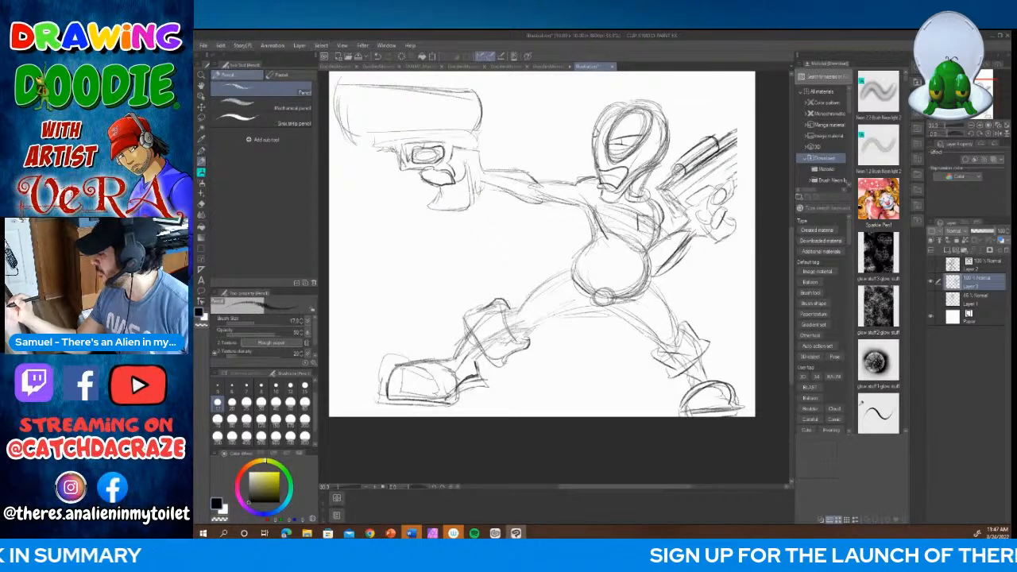
mouse_move(485, 169)
mouse_down()
mouse_move(478, 193)
mouse_move(492, 183)
mouse_move(479, 195)
mouse_up()
mouse_move(696, 221)
mouse_down()
mouse_move(679, 241)
mouse_move(695, 243)
mouse_move(654, 247)
mouse_move(653, 270)
mouse_up()
mouse_move(576, 202)
mouse_down()
mouse_move(597, 222)
mouse_move(597, 241)
mouse_up()
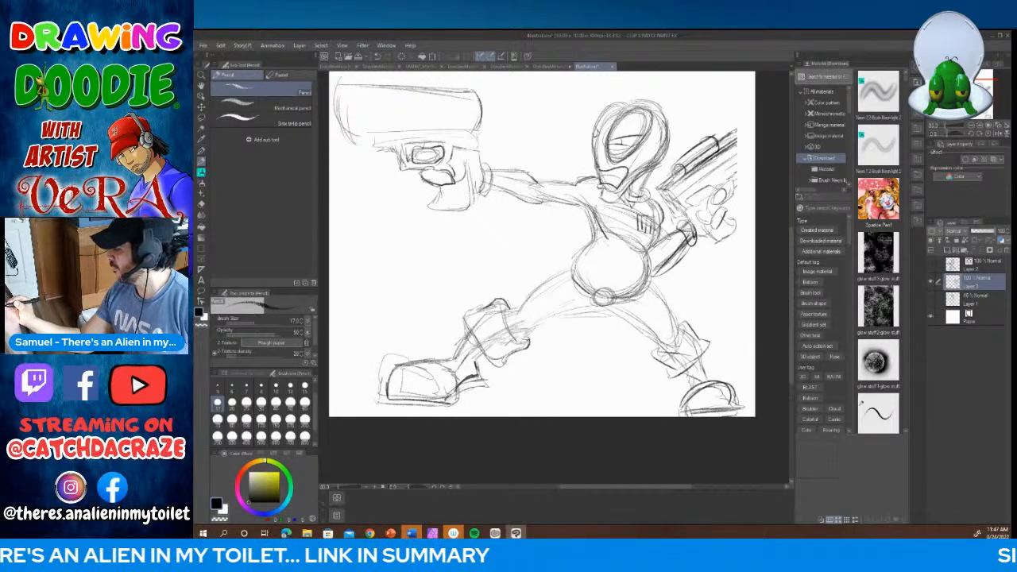
mouse_move(650, 204)
mouse_down()
mouse_move(636, 212)
mouse_move(628, 244)
mouse_up()
drag(642, 236, 625, 250)
drag(587, 205, 600, 228)
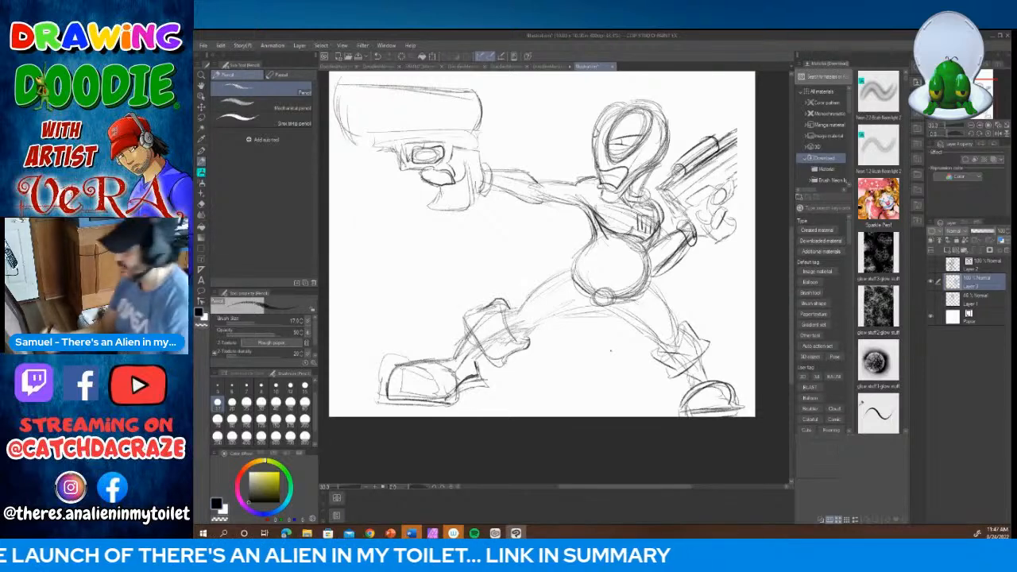
Step: Scale the rough sketch down slightly to leave room at the rear gun, and close the gun's outer end
mouse_move(606, 486)
mouse_down()
mouse_move(630, 490)
mouse_move(621, 490)
mouse_up()
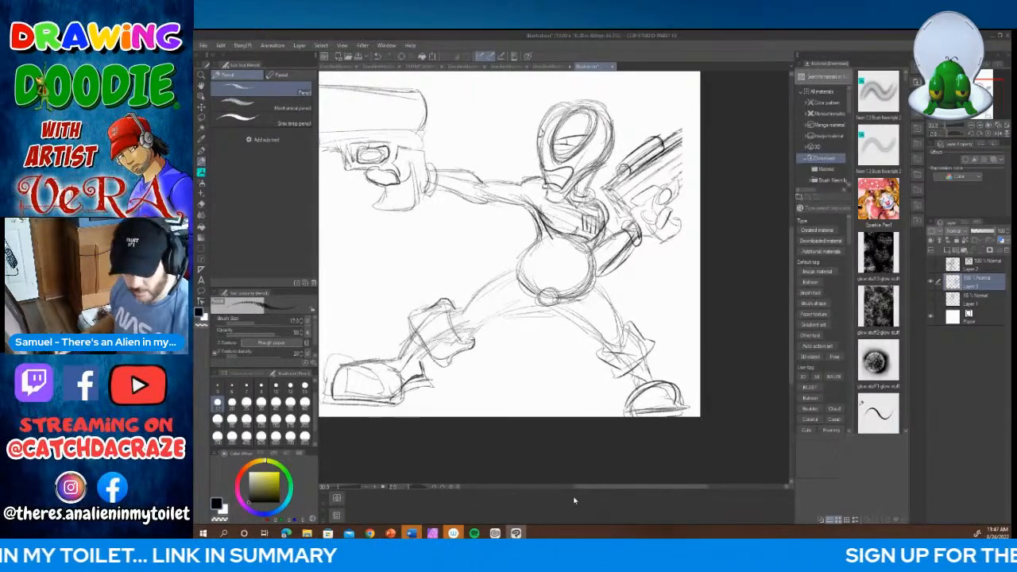
key(ctrl+t)
drag(692, 73, 677, 83)
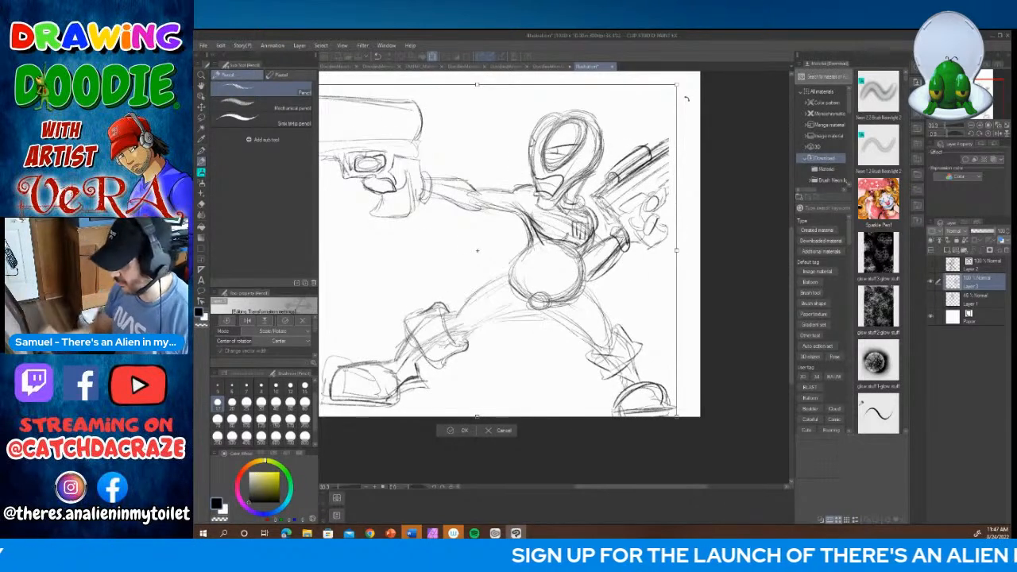
key(Return)
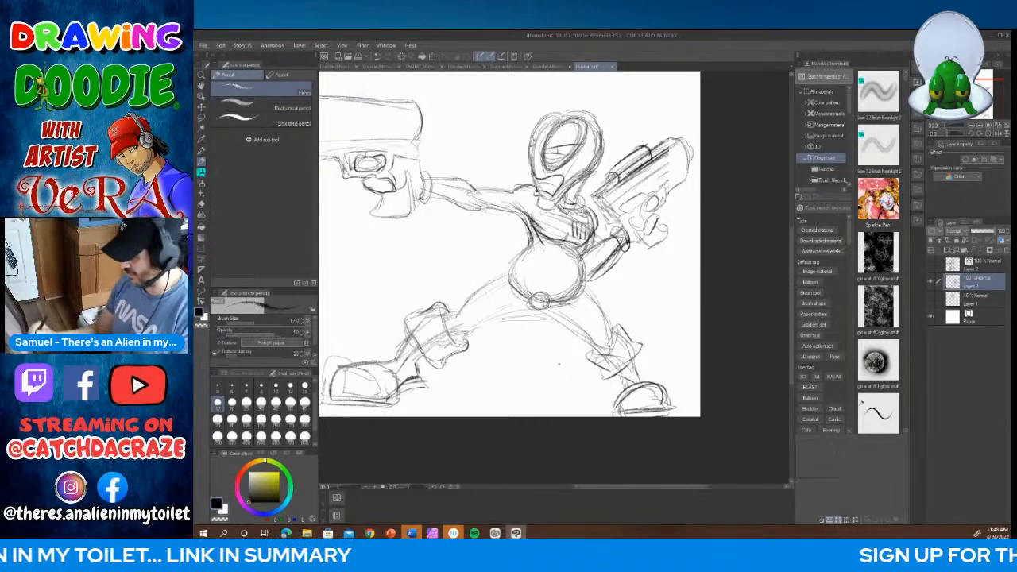
Step: Show the inked character on Layer 2 briefly over the new rough pose to compare them, and hide it again
click(366, 487)
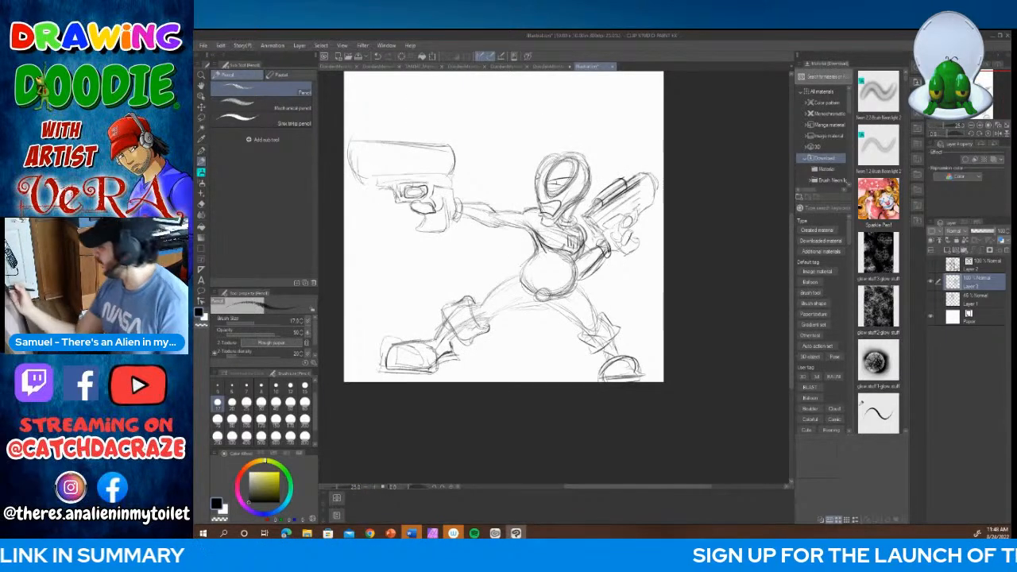
click(933, 266)
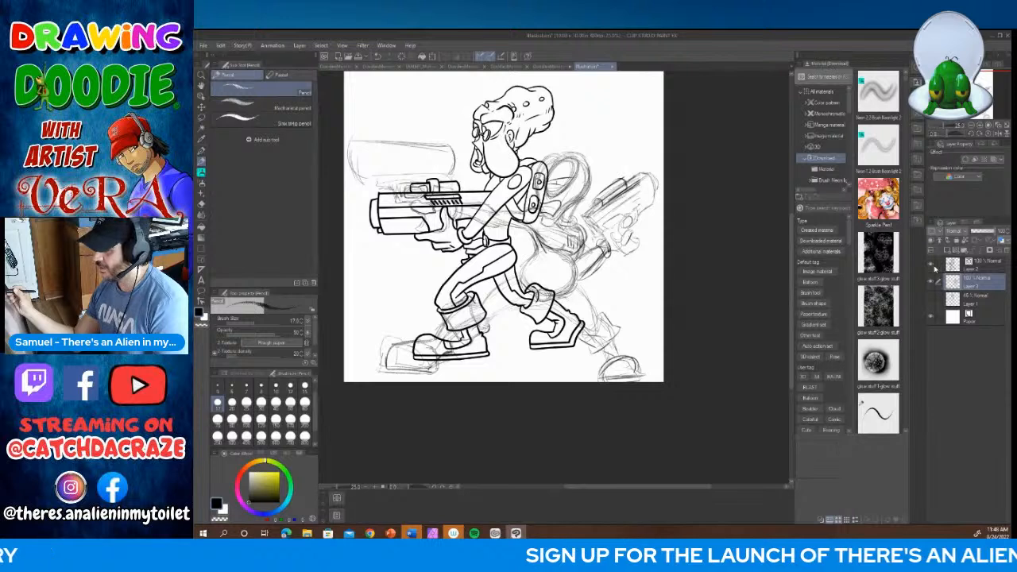
click(934, 278)
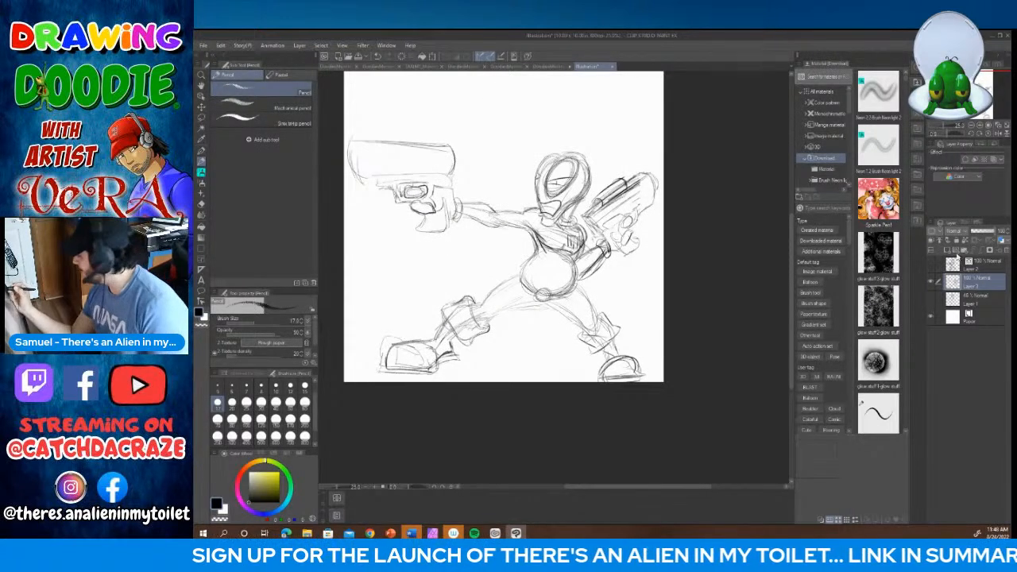
Step: Add a new vector layer above the rough sketch and choose the G-pen for inking the upper body
click(956, 251)
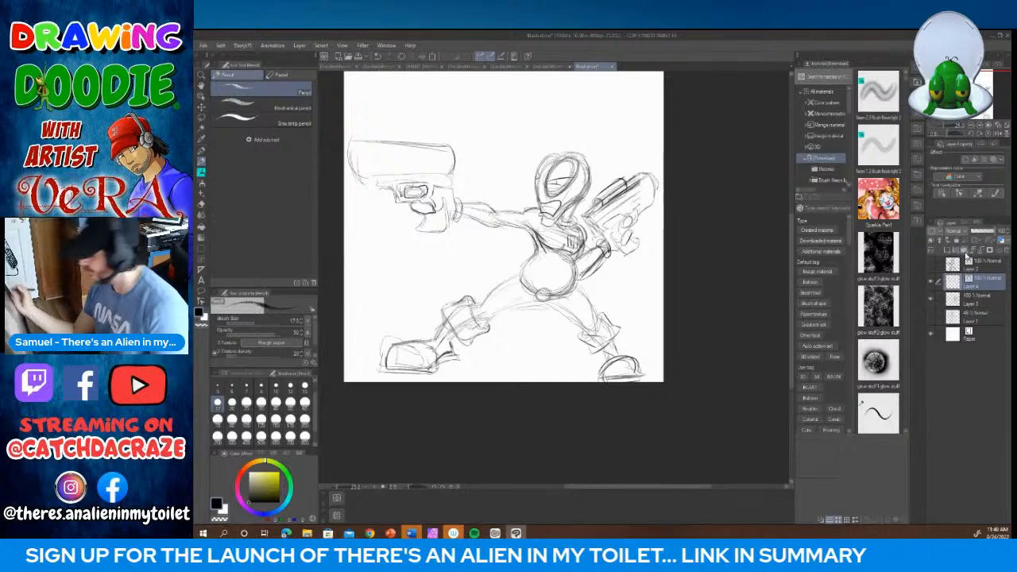
click(202, 151)
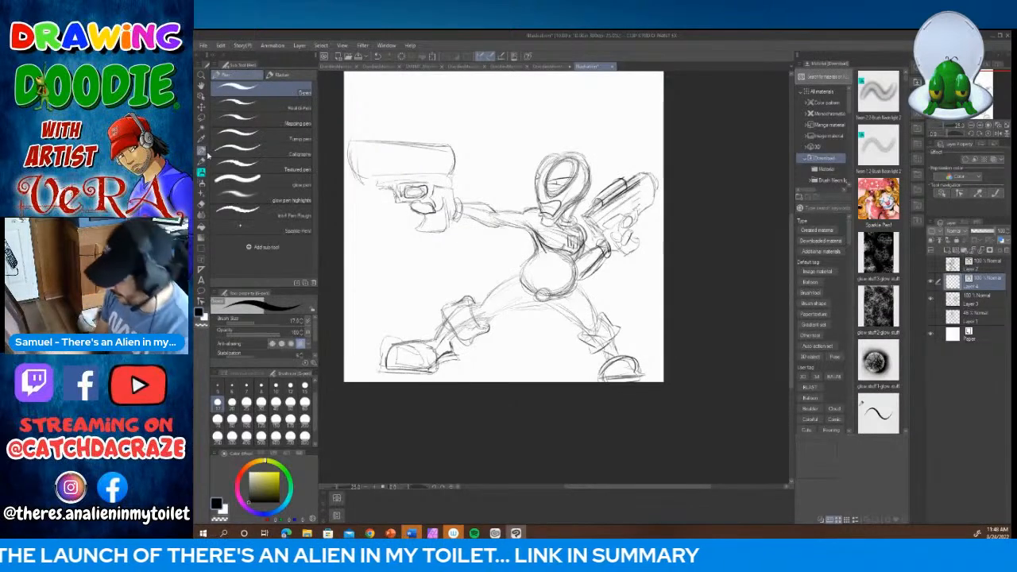
scroll(541, 274, up, 3)
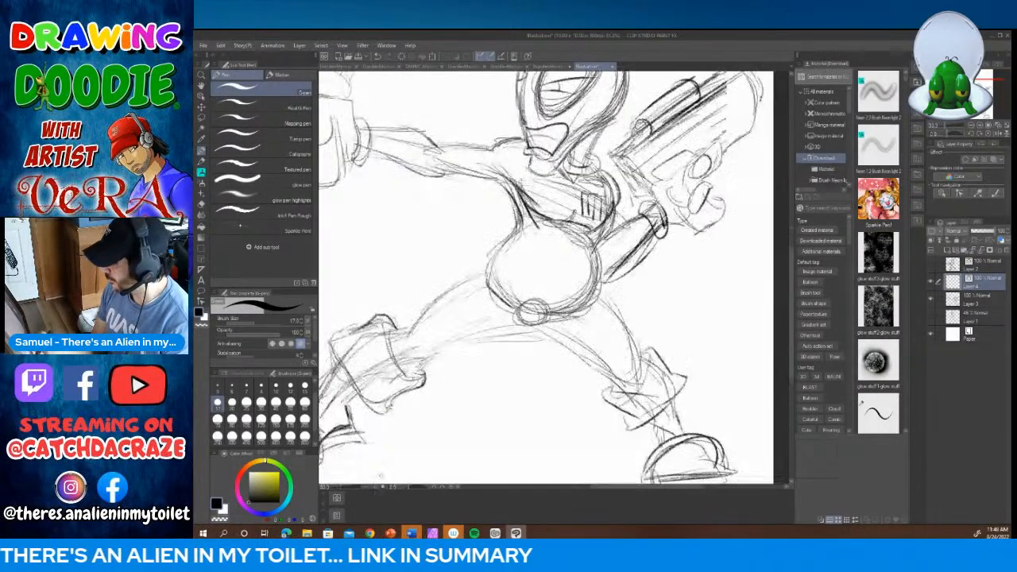
drag(792, 326, 792, 289)
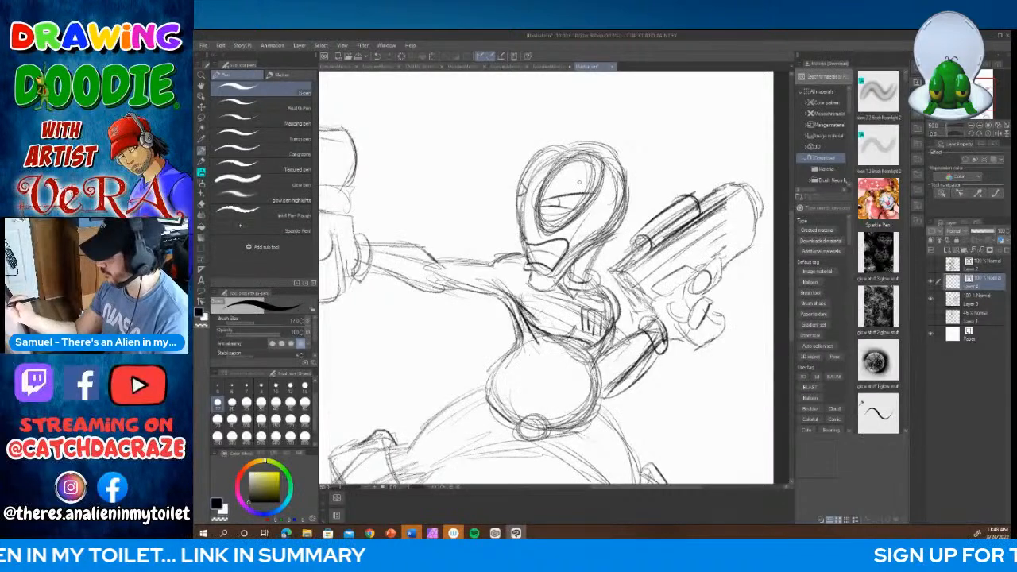
Step: Ink the head's outline and jaw, the large eye shapes and the heavy lids across them
mouse_move(567, 156)
mouse_down()
mouse_move(537, 214)
mouse_move(549, 234)
mouse_move(595, 197)
mouse_move(606, 164)
mouse_move(592, 148)
mouse_move(544, 161)
mouse_move(522, 226)
mouse_move(525, 243)
mouse_move(567, 248)
mouse_move(551, 272)
mouse_move(524, 273)
mouse_move(546, 272)
mouse_move(527, 284)
mouse_move(544, 293)
mouse_move(620, 226)
mouse_move(628, 189)
mouse_move(616, 156)
mouse_move(569, 141)
mouse_up()
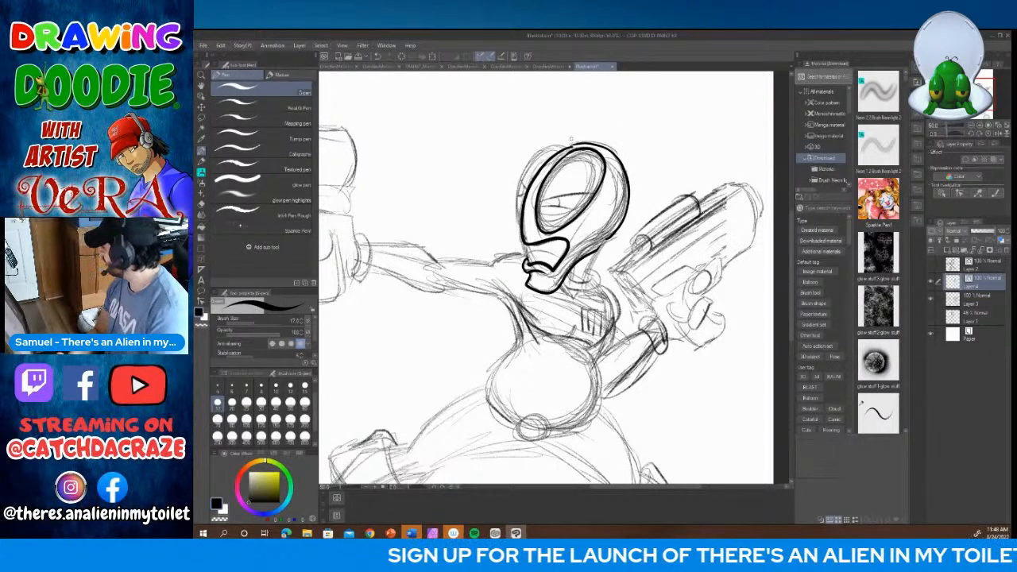
mouse_move(583, 144)
mouse_down()
mouse_move(552, 144)
mouse_move(516, 191)
mouse_move(519, 229)
mouse_move(531, 227)
mouse_up()
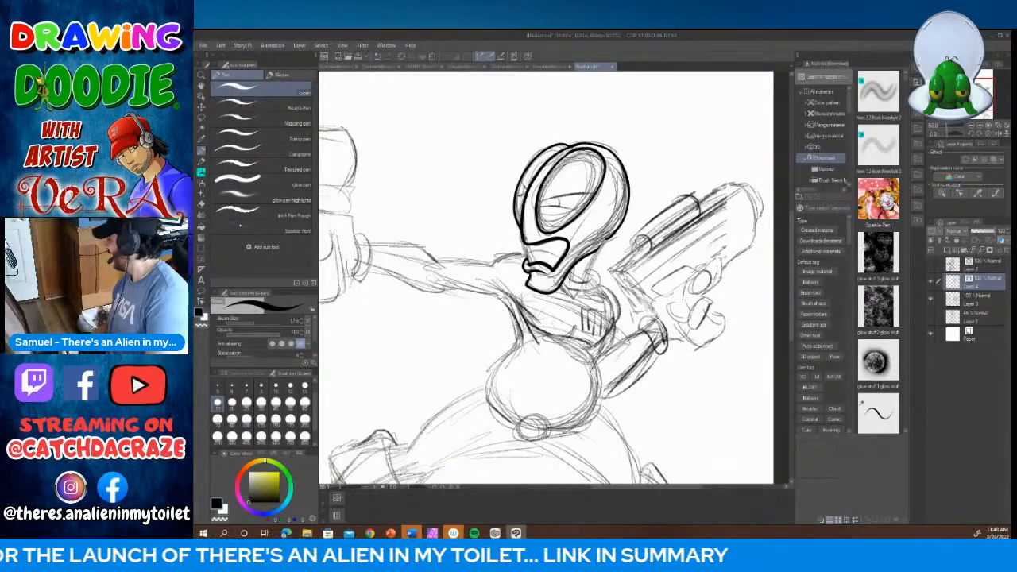
drag(536, 204, 595, 191)
mouse_move(536, 208)
mouse_down()
mouse_move(583, 211)
mouse_move(561, 209)
mouse_move(530, 182)
mouse_move(523, 201)
mouse_up()
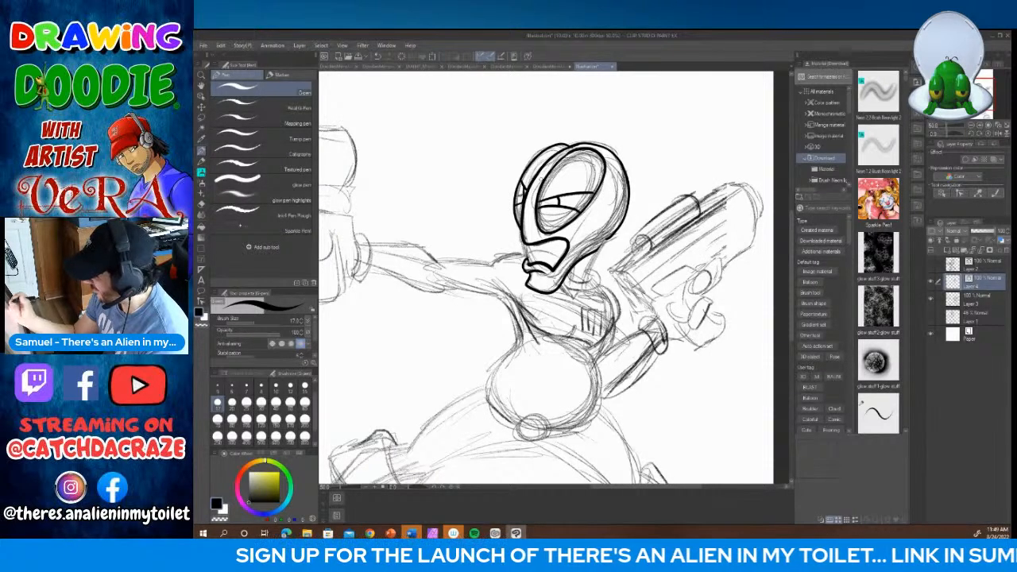
Step: Ink the cheek and mouth creases, the neck with its collar, and a few short hairs on the crown
drag(562, 239, 582, 230)
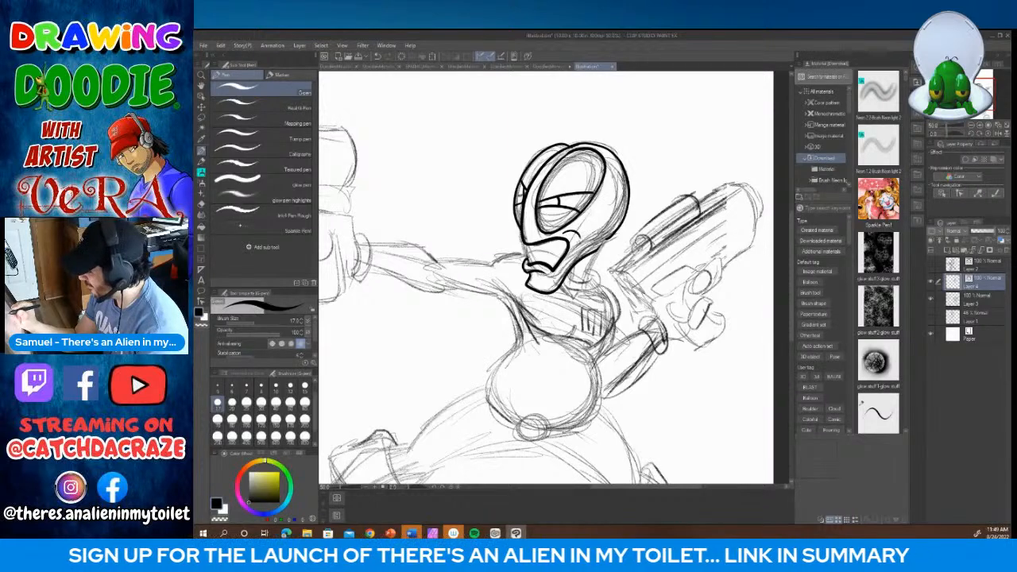
mouse_move(524, 243)
mouse_down()
mouse_move(535, 263)
mouse_move(548, 251)
mouse_up()
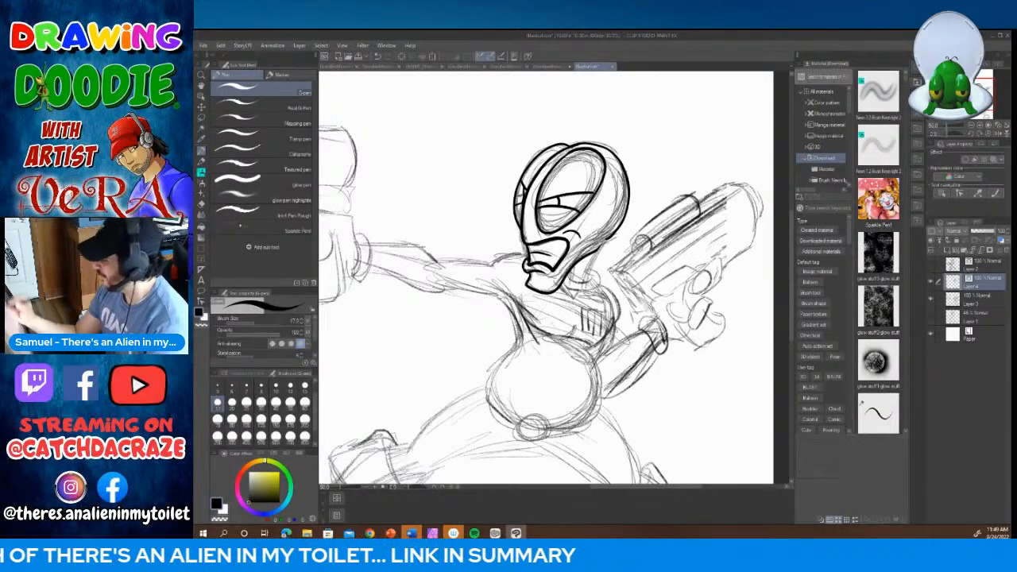
mouse_move(610, 236)
mouse_down()
mouse_move(588, 259)
mouse_move(587, 283)
mouse_move(569, 279)
mouse_move(603, 283)
mouse_move(574, 293)
mouse_move(563, 282)
mouse_up()
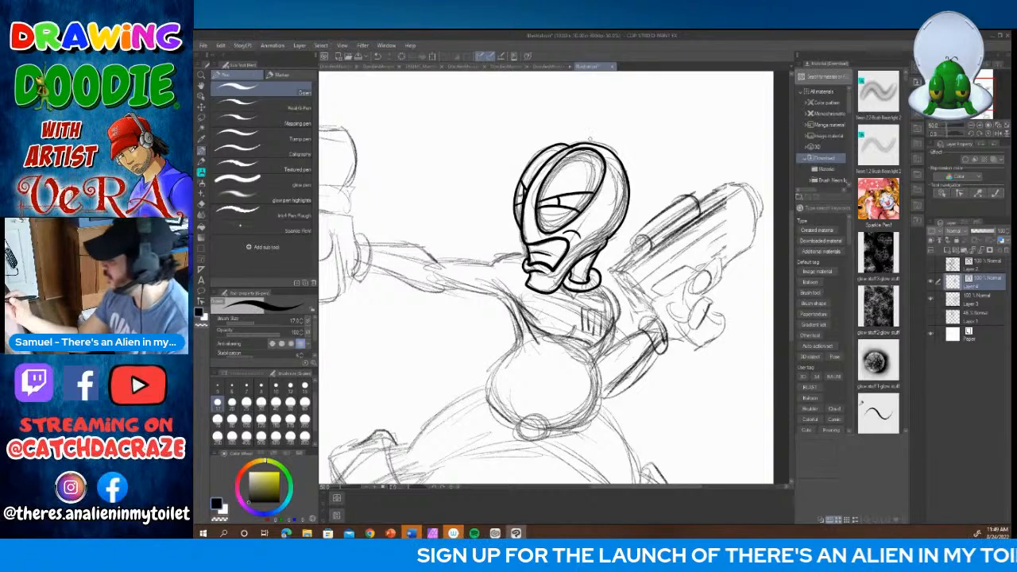
drag(585, 143, 616, 140)
Step: Ink the shoulder and both edges of the outstretched front arm, ending in a rounded wrist cuff
mouse_move(529, 253)
mouse_down()
mouse_move(491, 264)
mouse_move(507, 276)
mouse_move(437, 259)
mouse_up()
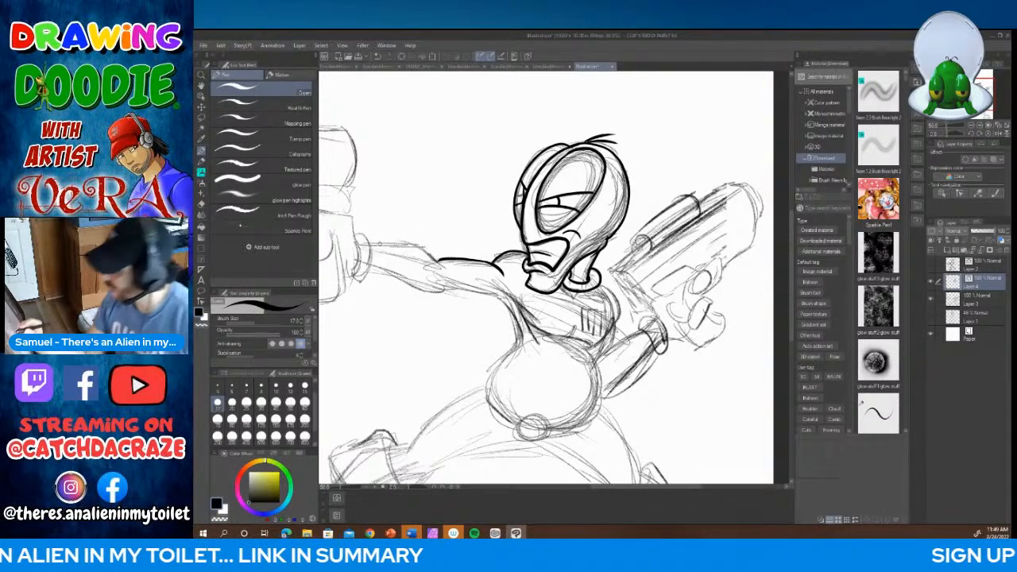
mouse_move(367, 245)
mouse_down()
mouse_move(421, 247)
mouse_move(449, 271)
mouse_up()
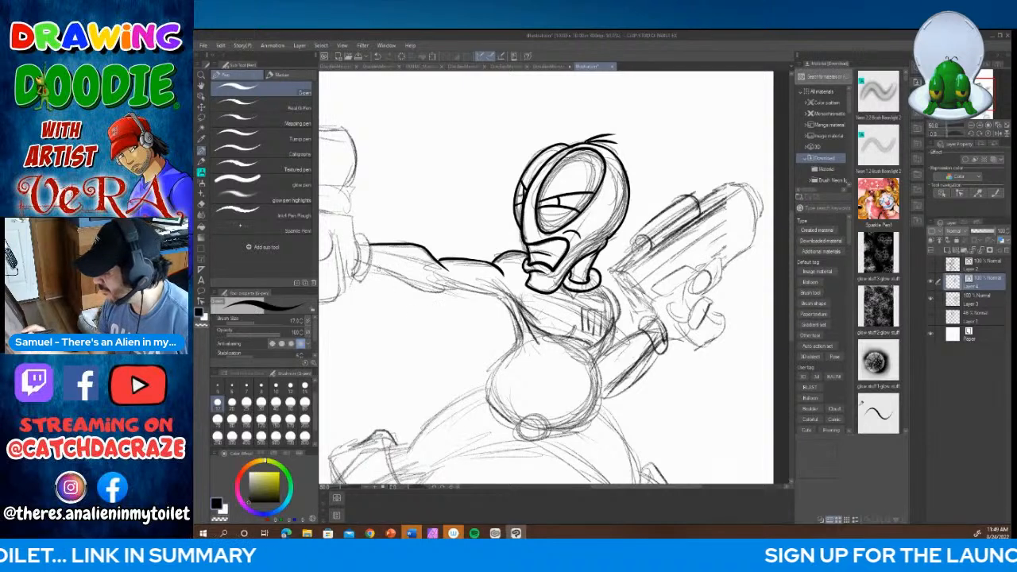
drag(366, 270, 514, 309)
mouse_move(354, 235)
mouse_down()
mouse_move(366, 241)
mouse_move(367, 274)
mouse_move(357, 280)
mouse_up()
drag(356, 238, 359, 270)
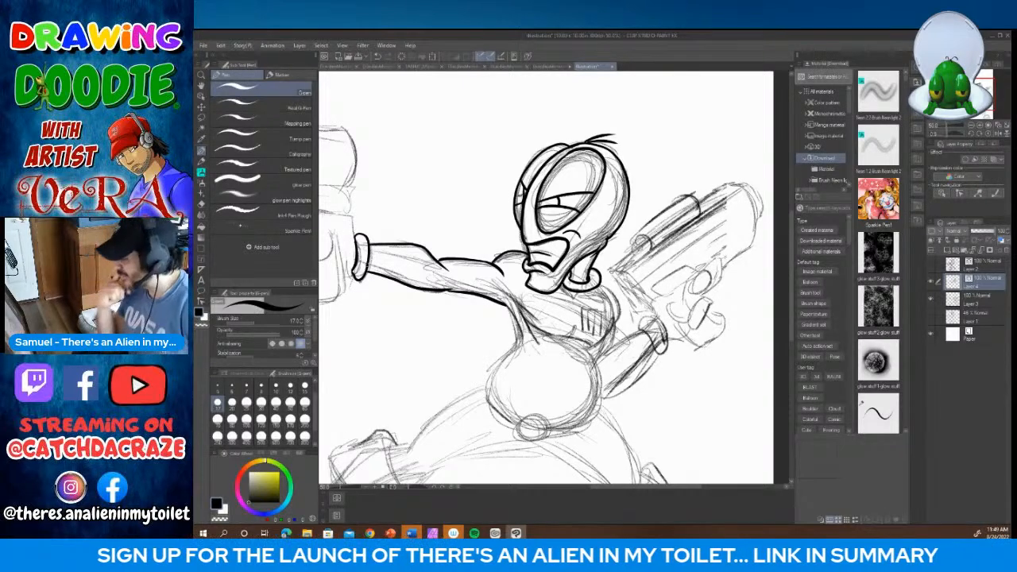
Step: Ink both sides of the torso, from the chest down around the round belly
mouse_move(599, 286)
mouse_down()
mouse_move(614, 343)
mouse_move(589, 358)
mouse_up()
mouse_move(506, 307)
mouse_down()
mouse_move(518, 348)
mouse_move(489, 379)
mouse_move(487, 401)
mouse_up()
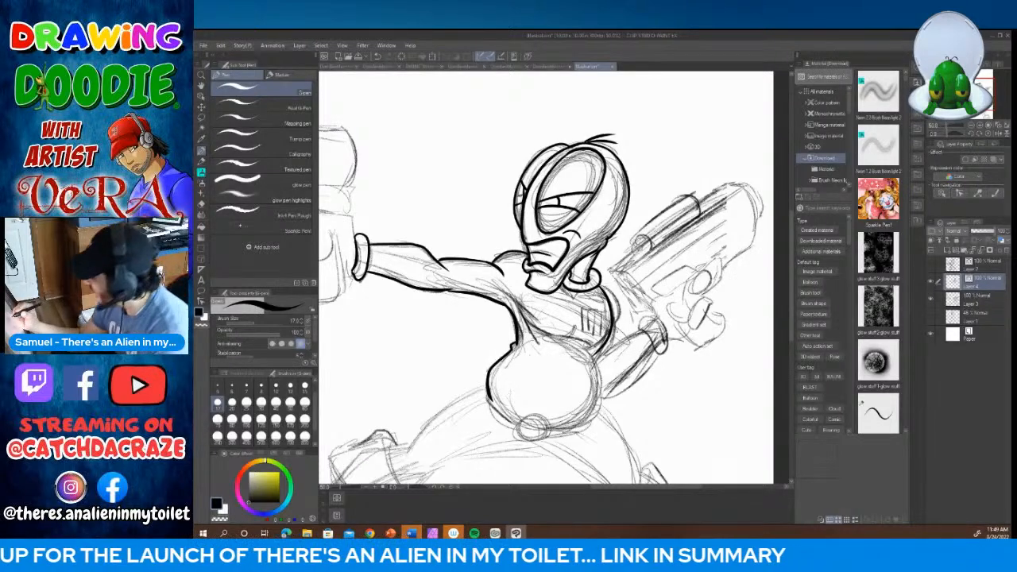
mouse_move(600, 282)
mouse_down()
mouse_move(616, 298)
mouse_move(620, 322)
mouse_move(593, 363)
mouse_move(596, 412)
mouse_move(572, 428)
mouse_up()
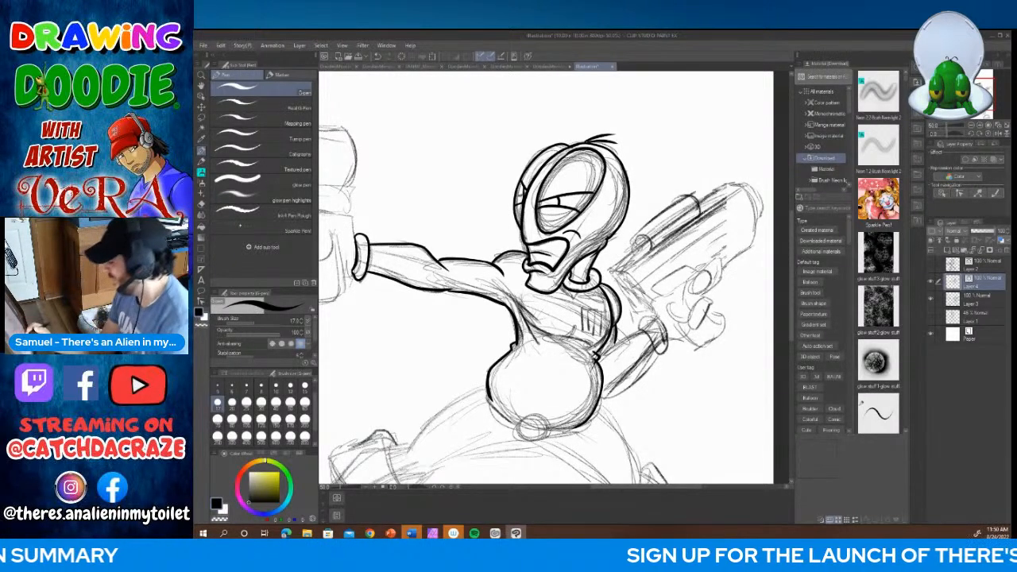
Step: Ink the rear forearm's upper and lower edges and the cuff at its wrist
drag(643, 329, 596, 363)
drag(655, 345, 598, 402)
mouse_move(637, 327)
mouse_down()
mouse_move(658, 321)
mouse_move(666, 351)
mouse_move(653, 349)
mouse_up()
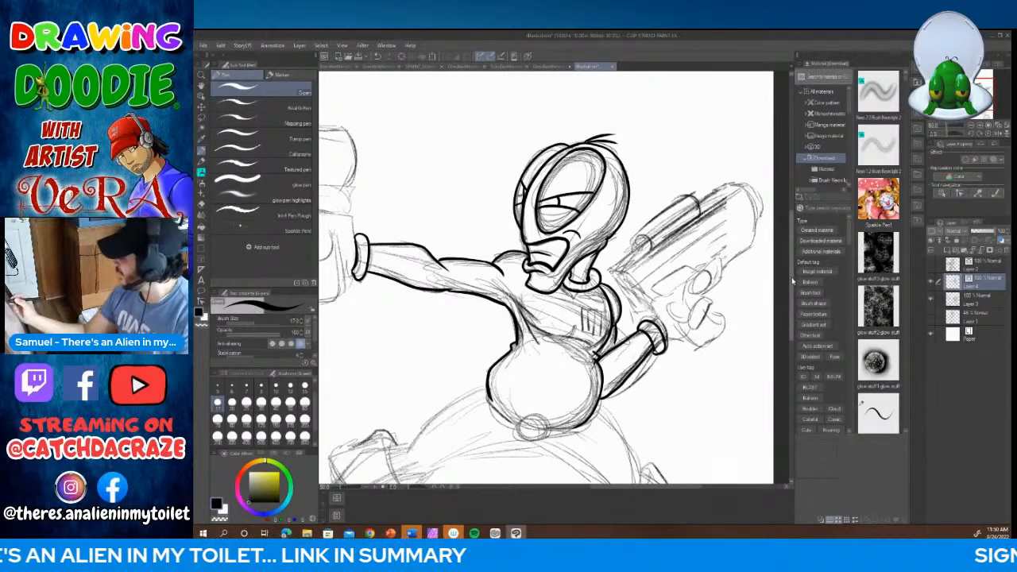
Step: Ink the vest's lower edge across the chest, the ribbed chest panel and a small mark below the collar
scroll(545, 278, down, 3)
mouse_move(506, 170)
mouse_down()
mouse_move(538, 211)
mouse_move(589, 222)
mouse_move(594, 238)
mouse_move(602, 224)
mouse_up()
mouse_move(609, 186)
mouse_down()
mouse_move(589, 197)
mouse_move(589, 213)
mouse_up()
mouse_move(594, 187)
mouse_down()
mouse_move(594, 208)
mouse_move(609, 208)
mouse_up()
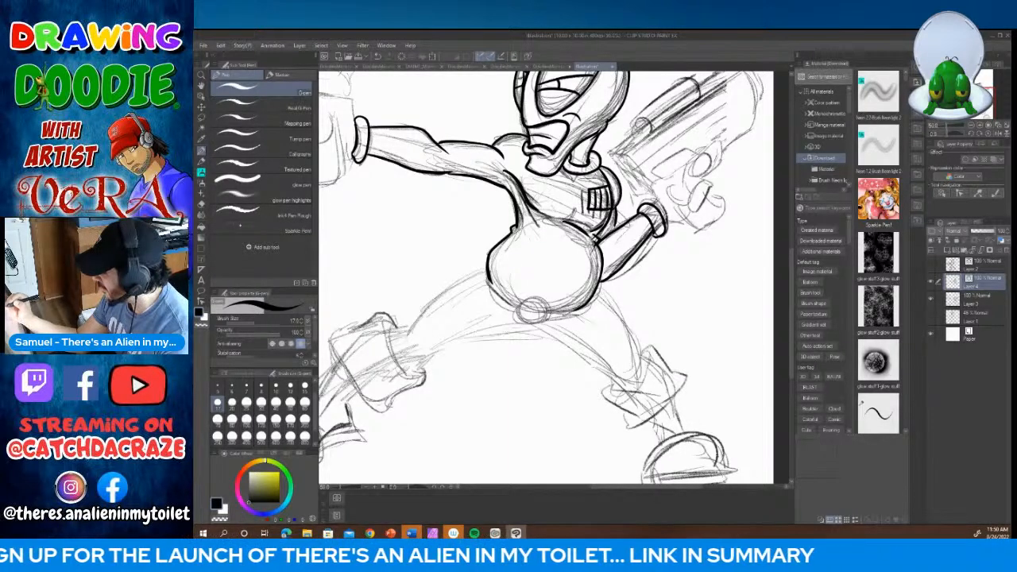
mouse_move(572, 173)
mouse_down()
mouse_move(576, 184)
mouse_move(582, 173)
mouse_up()
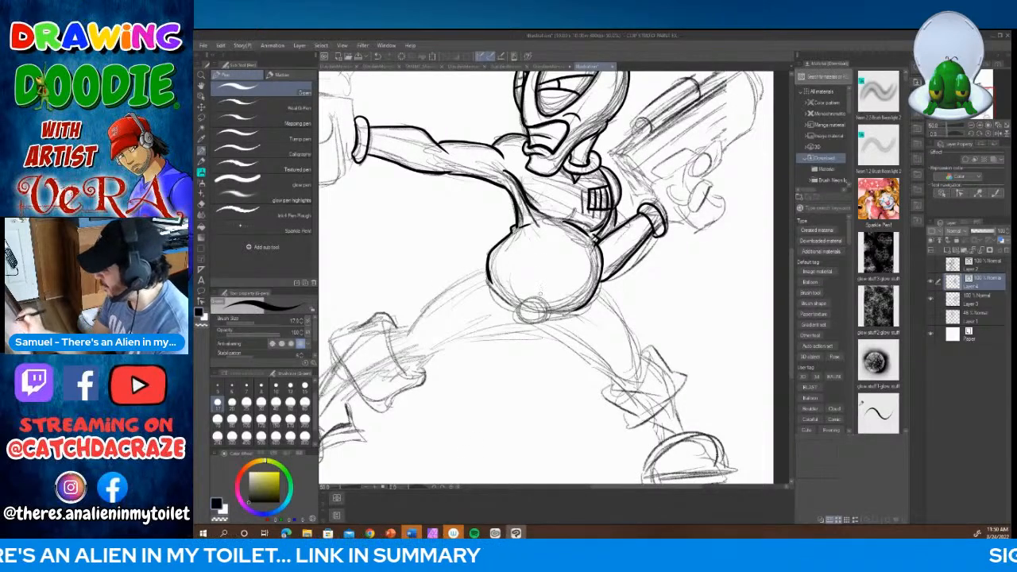
Step: Ink the round buckle under the belly and the belt curving out on both sides of it
mouse_move(544, 296)
mouse_down()
mouse_move(516, 312)
mouse_move(554, 321)
mouse_move(540, 295)
mouse_move(577, 310)
mouse_up()
drag(488, 277, 523, 304)
mouse_move(485, 269)
mouse_down()
mouse_move(519, 310)
mouse_move(566, 319)
mouse_move(588, 307)
mouse_up()
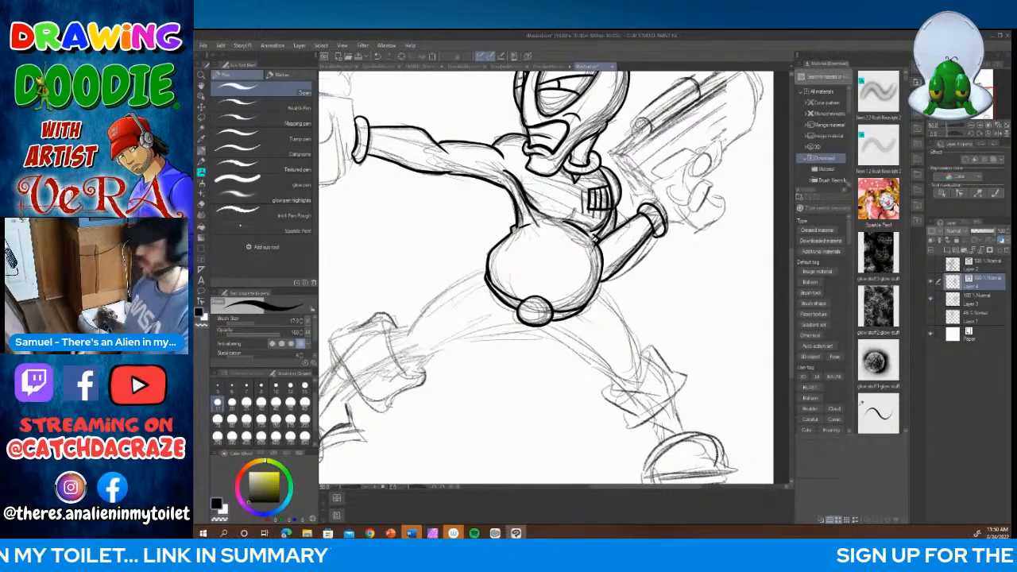
Step: Ink a short muscle line on the outstretched upper arm and the upper contour of the front thigh down to the knee
drag(461, 162, 486, 172)
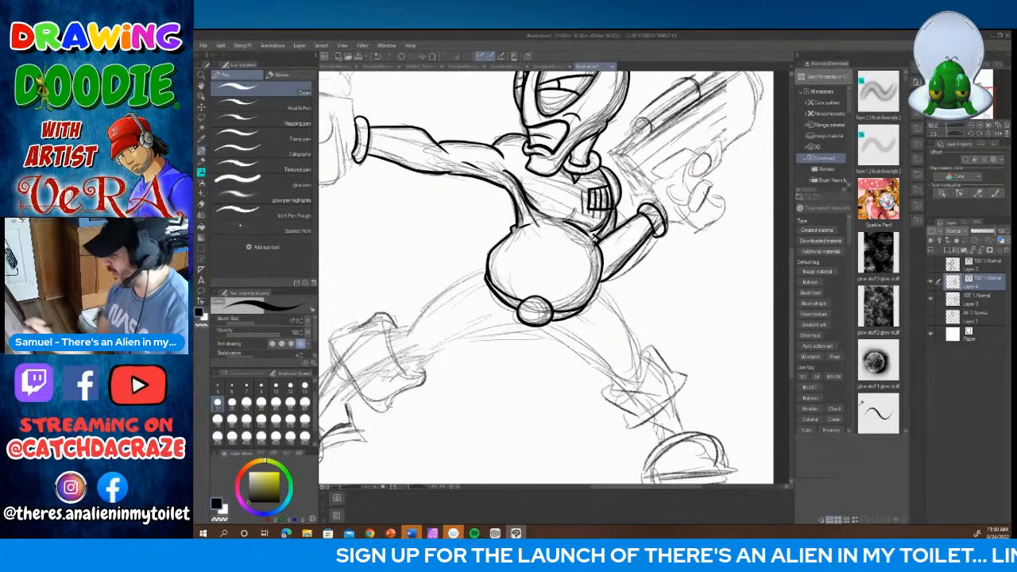
mouse_move(489, 267)
mouse_down()
mouse_move(424, 294)
mouse_move(410, 314)
mouse_move(391, 330)
mouse_up()
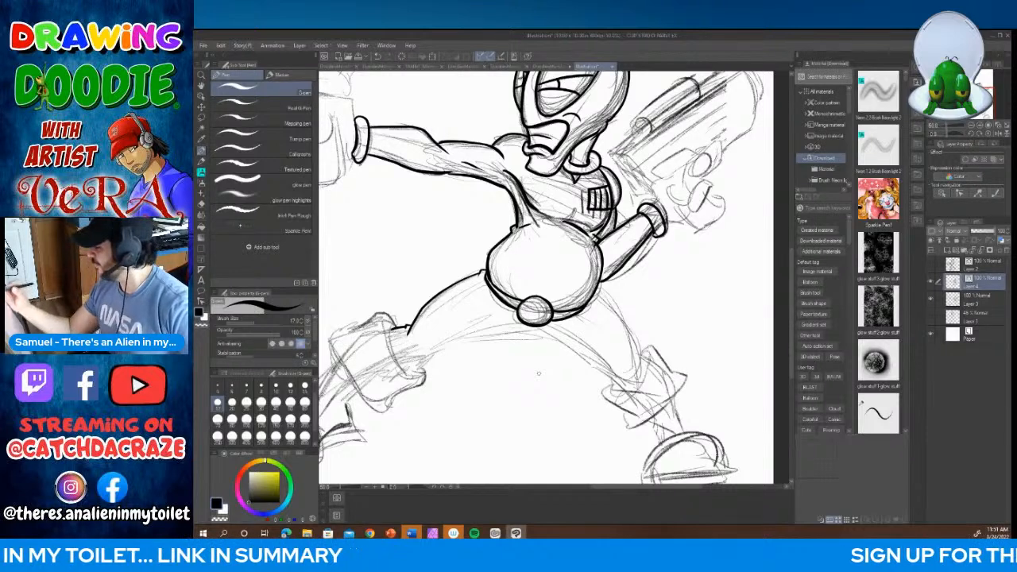
Step: Ink the rear hand's thumb and curled fingers around the gun grip, and the trigger guard around the index finger
mouse_move(655, 204)
mouse_down()
mouse_move(653, 179)
mouse_move(680, 172)
mouse_move(689, 198)
mouse_move(669, 208)
mouse_move(671, 186)
mouse_move(712, 162)
mouse_move(688, 159)
mouse_move(696, 189)
mouse_move(709, 186)
mouse_move(707, 204)
mouse_move(680, 208)
mouse_move(690, 197)
mouse_up()
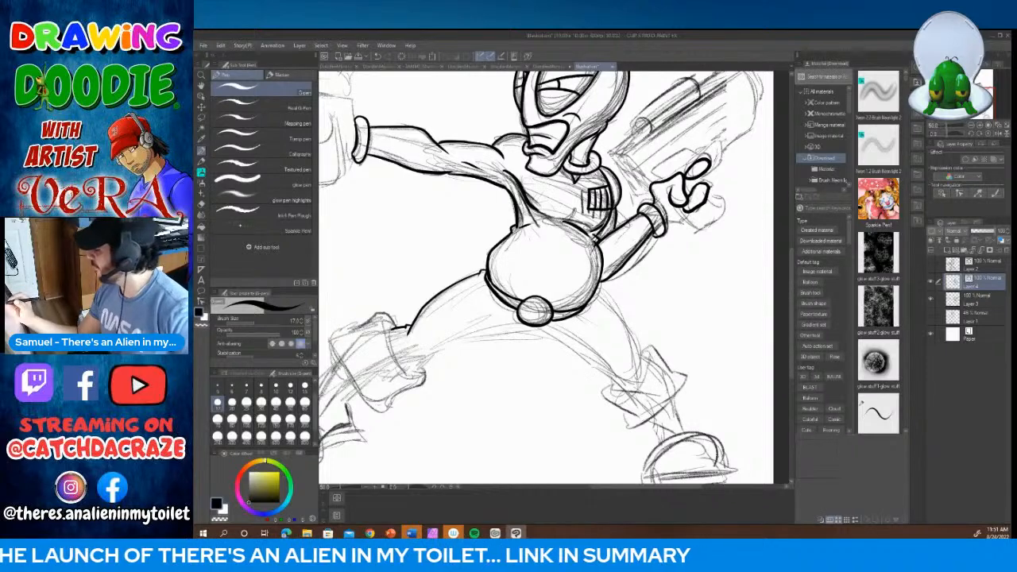
mouse_move(665, 227)
mouse_down()
mouse_move(708, 231)
mouse_move(729, 206)
mouse_move(713, 196)
mouse_move(679, 211)
mouse_move(702, 230)
mouse_up()
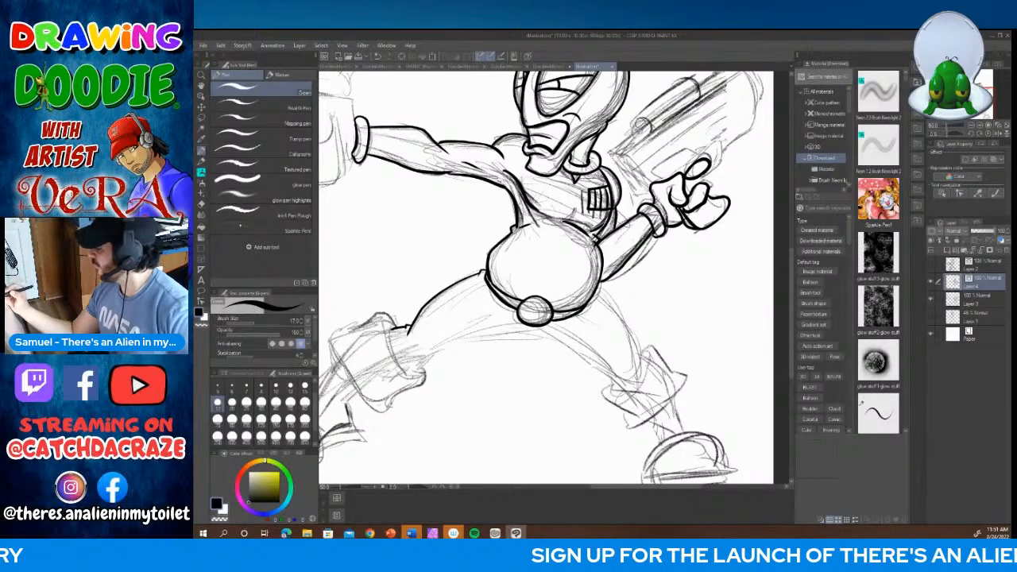
mouse_move(703, 183)
mouse_down()
mouse_move(719, 167)
mouse_move(722, 148)
mouse_move(708, 151)
mouse_move(716, 144)
mouse_move(713, 163)
mouse_move(716, 153)
mouse_up()
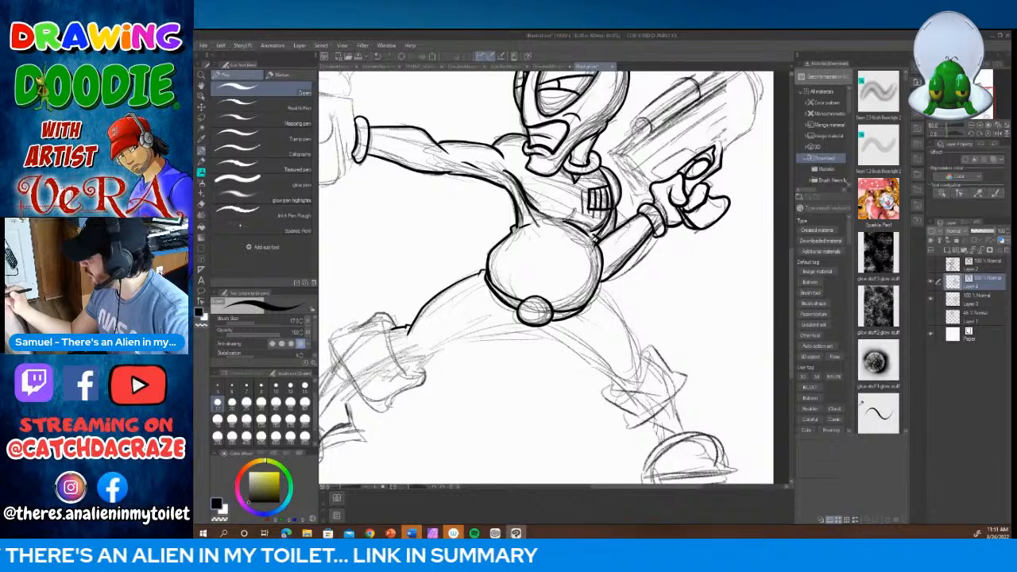
Step: Ink the gun's lower edge out from the trigger guard, and fade the rough sketch on Layer 3 to 57% opacity
mouse_move(703, 151)
mouse_down()
mouse_move(708, 160)
mouse_move(748, 132)
mouse_move(753, 111)
mouse_up()
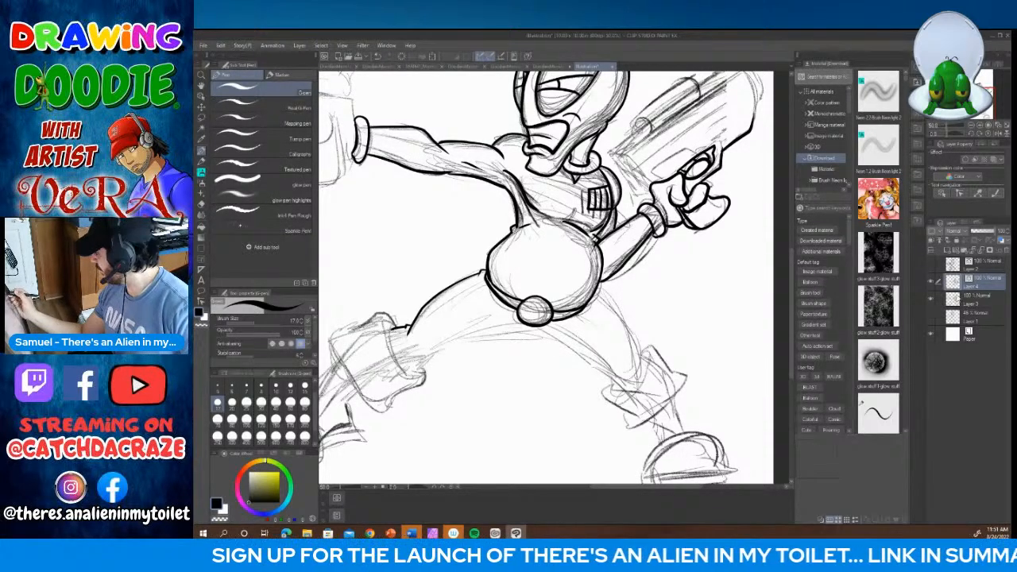
click(957, 300)
click(984, 231)
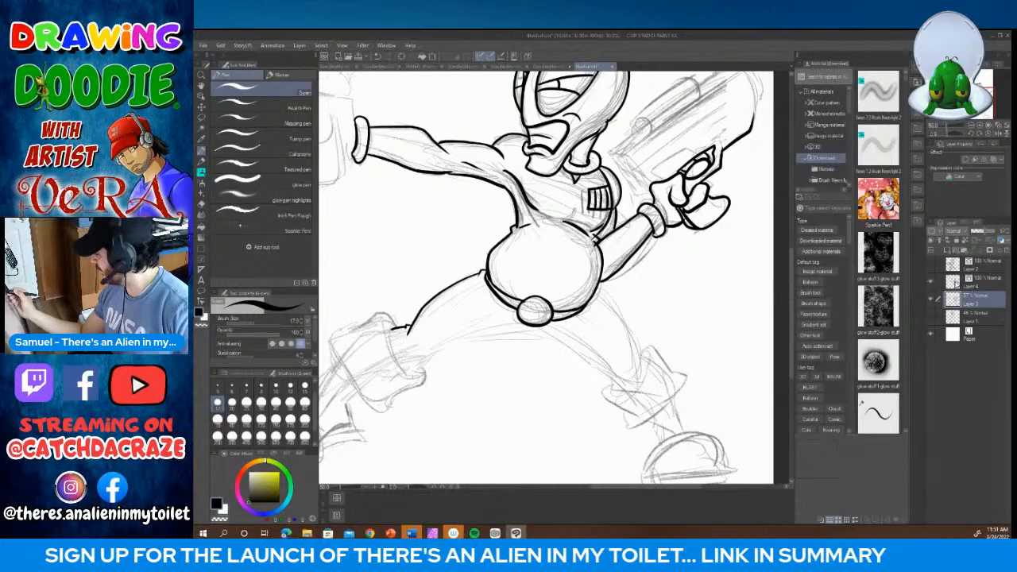
click(958, 281)
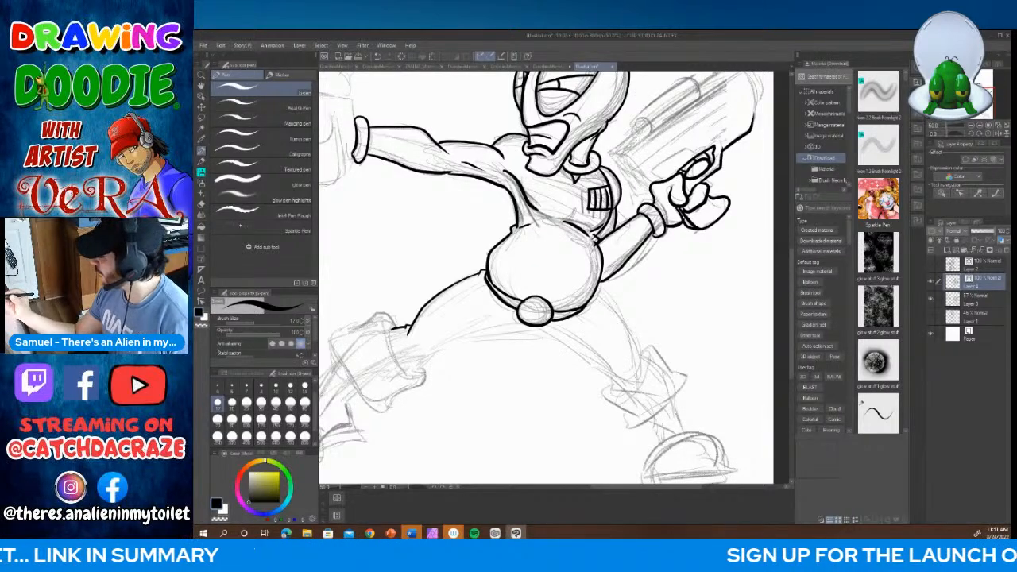
Step: Ink the round-ended tube on top of the gun and the long narrow rail beneath it
mouse_move(634, 133)
mouse_down()
mouse_move(631, 122)
mouse_move(649, 132)
mouse_move(683, 83)
mouse_move(703, 96)
mouse_up()
drag(632, 132, 646, 127)
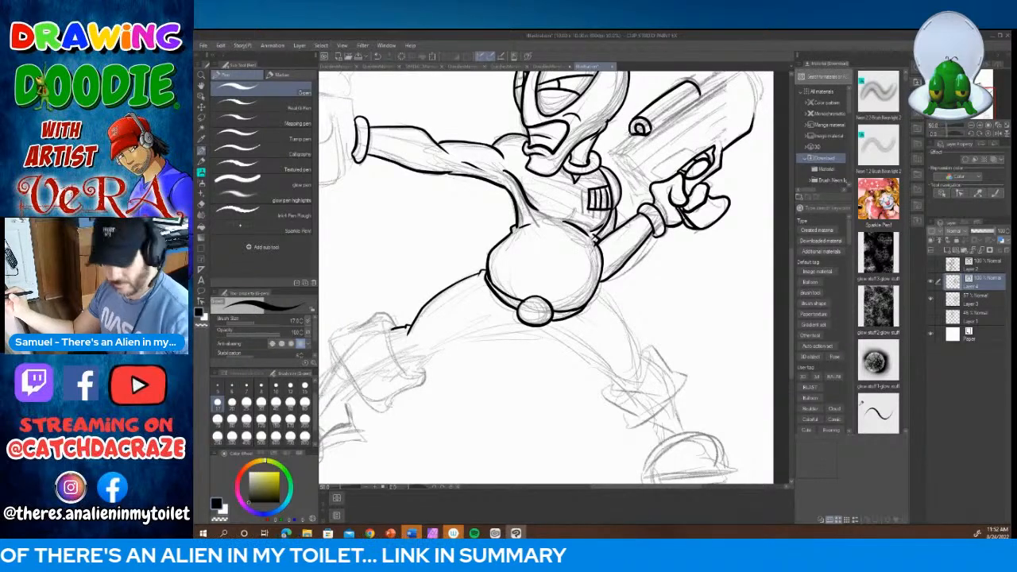
mouse_move(632, 133)
mouse_down()
mouse_move(609, 151)
mouse_move(741, 74)
mouse_up()
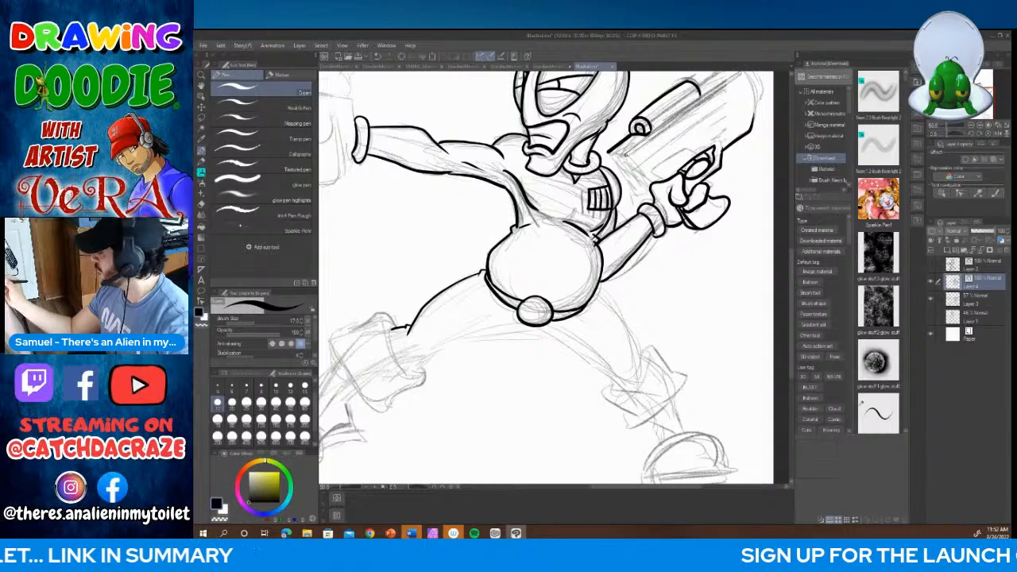
scroll(545, 277, up, 4)
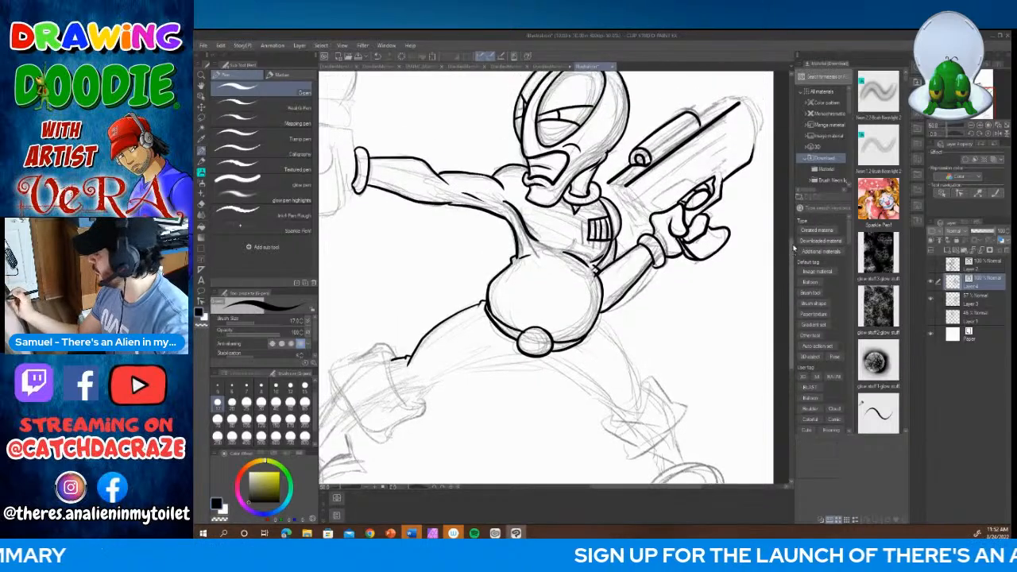
mouse_move(697, 174)
mouse_down()
mouse_move(727, 154)
mouse_move(745, 154)
mouse_move(739, 161)
mouse_up()
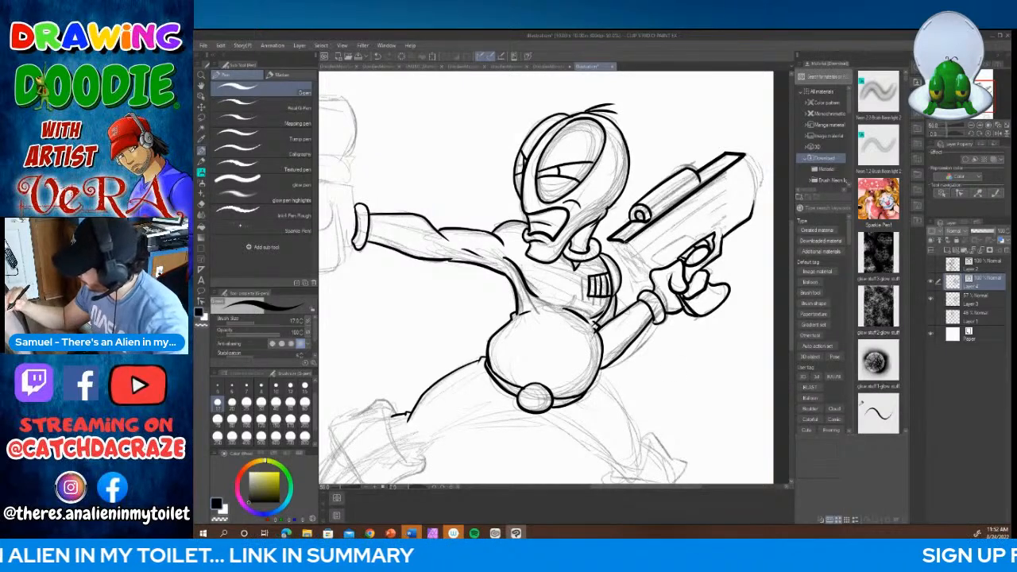
Step: Ink the gun body's lower end, the long line along its side and the rounded cap on its upper end
drag(623, 242, 649, 277)
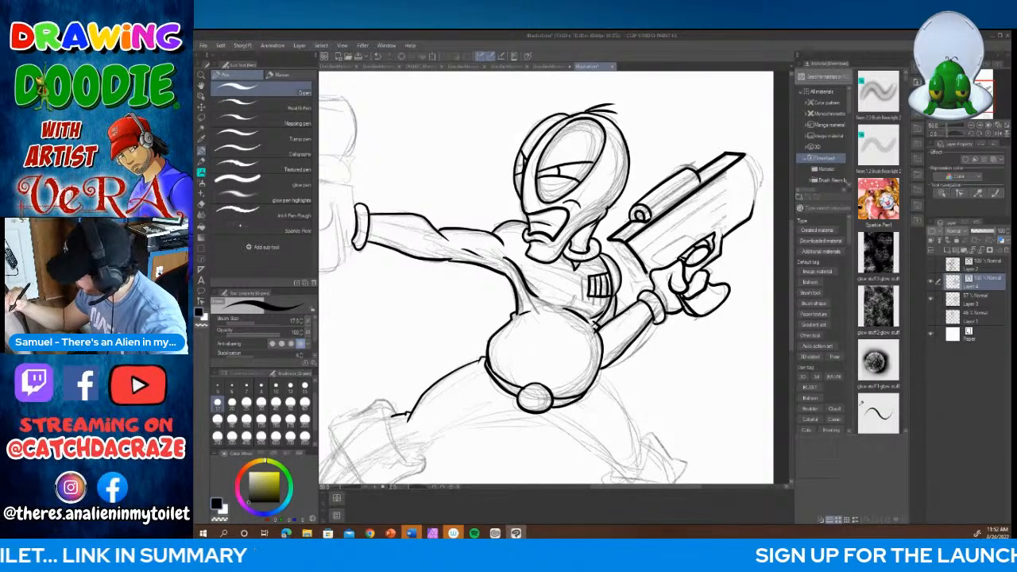
mouse_move(609, 240)
mouse_down()
mouse_move(636, 279)
mouse_move(653, 281)
mouse_move(661, 249)
mouse_move(754, 169)
mouse_up()
key(ctrl+z)
mouse_move(636, 256)
mouse_down()
mouse_move(753, 168)
mouse_move(755, 218)
mouse_up()
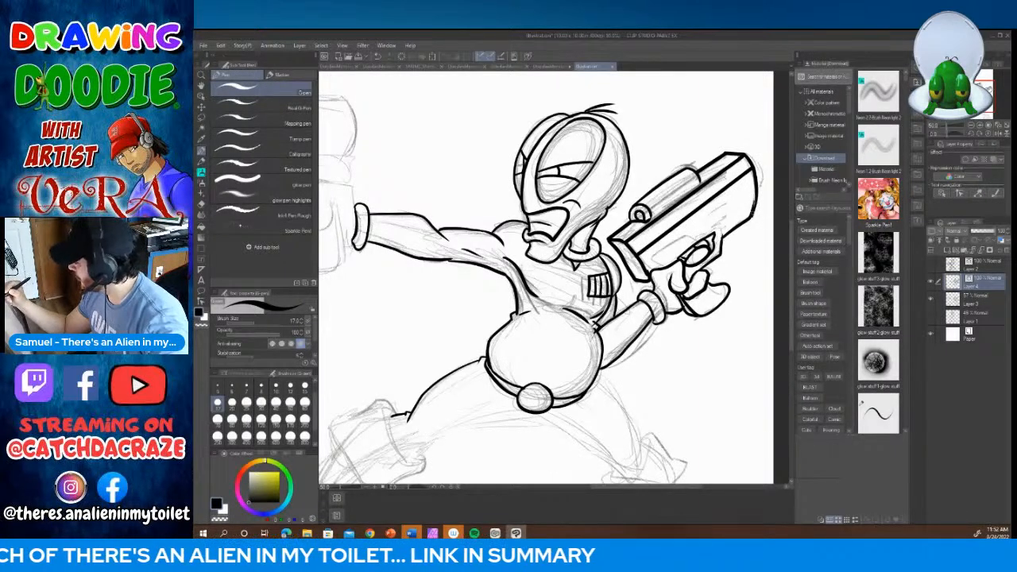
drag(750, 158, 762, 193)
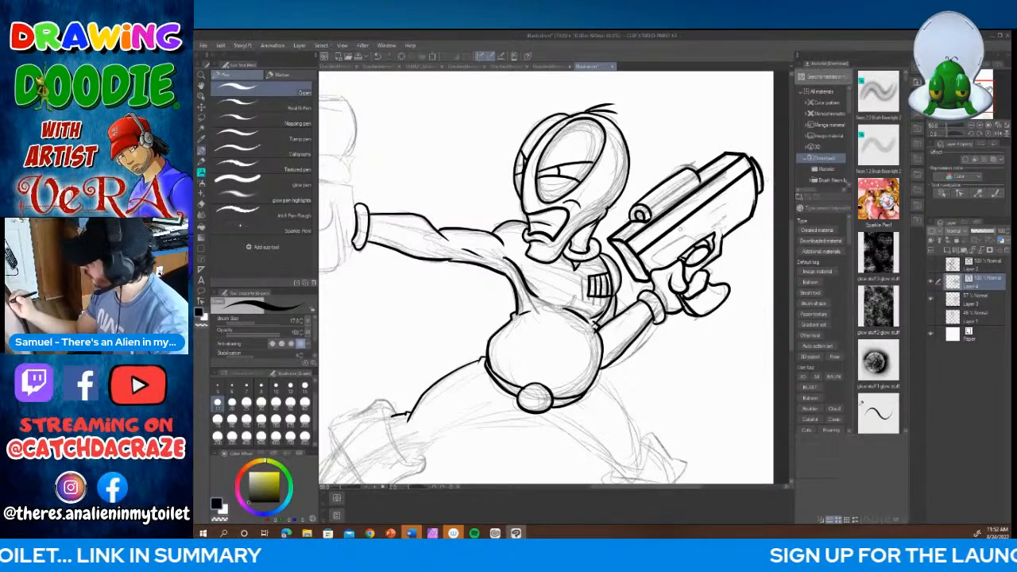
Step: Add gun details: a panel line above the trigger guard, bands across the top tube and a small rectangle on the lower end
mouse_move(659, 270)
mouse_down()
mouse_move(654, 263)
mouse_move(691, 245)
mouse_up()
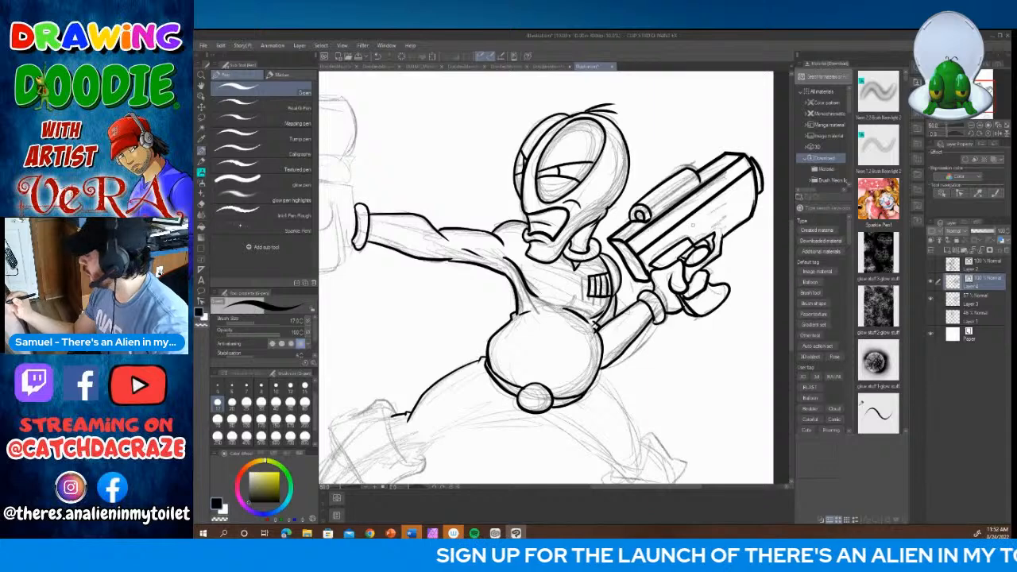
mouse_move(757, 183)
mouse_down()
mouse_move(726, 207)
mouse_move(721, 240)
mouse_up()
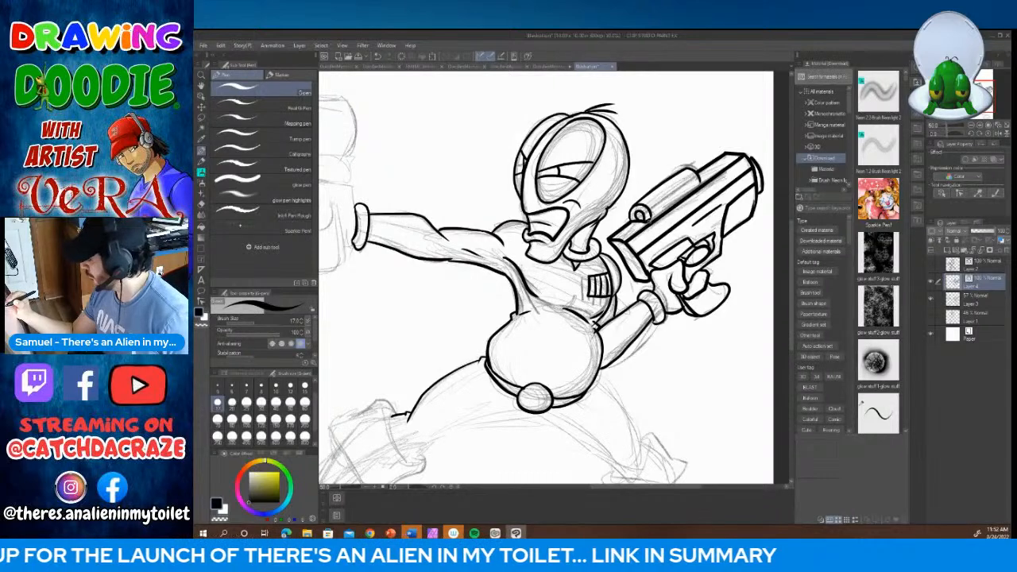
mouse_move(650, 221)
mouse_down()
mouse_move(700, 186)
mouse_move(667, 196)
mouse_move(672, 207)
mouse_move(687, 197)
mouse_up()
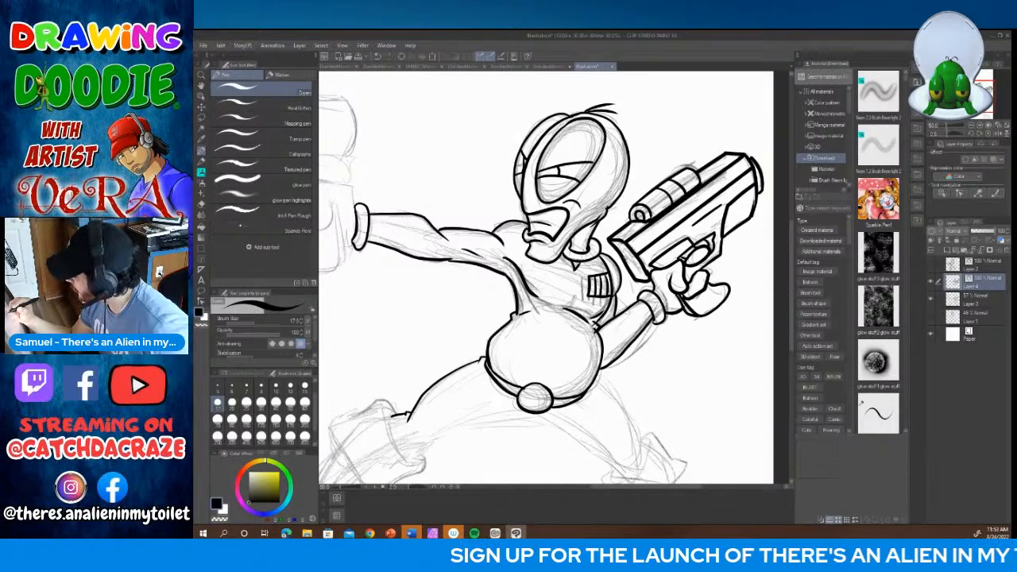
drag(629, 260, 642, 275)
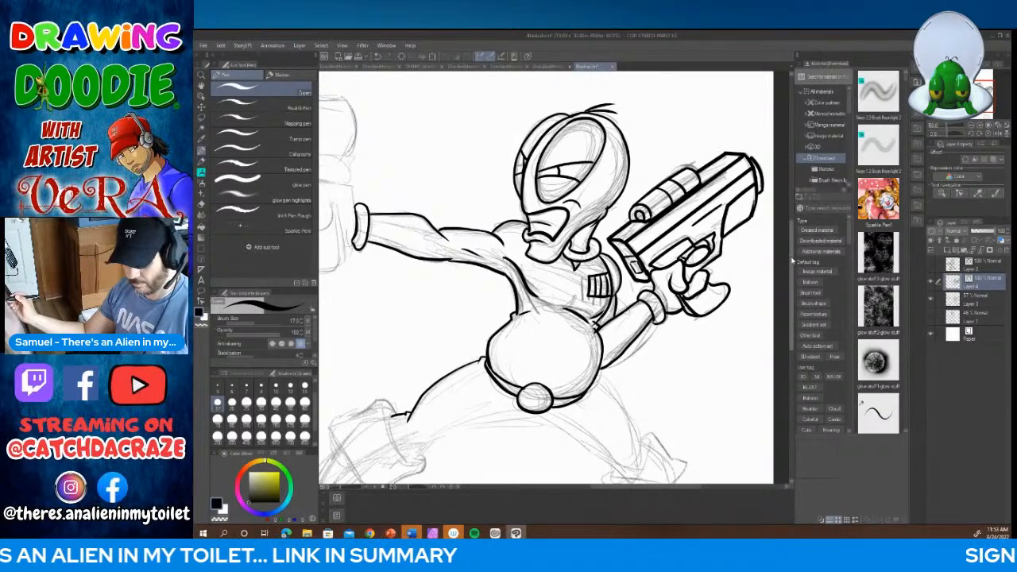
Step: Ink the underside of the front thigh and both contours of the rear thigh, joining the legs below the belt buckle
scroll(792, 260, down, 4)
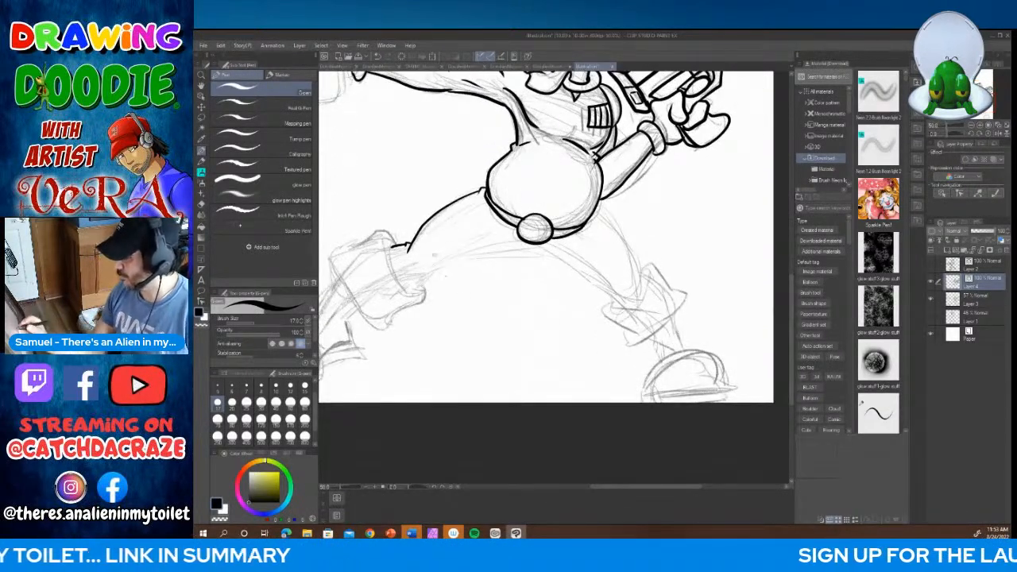
drag(399, 282, 450, 252)
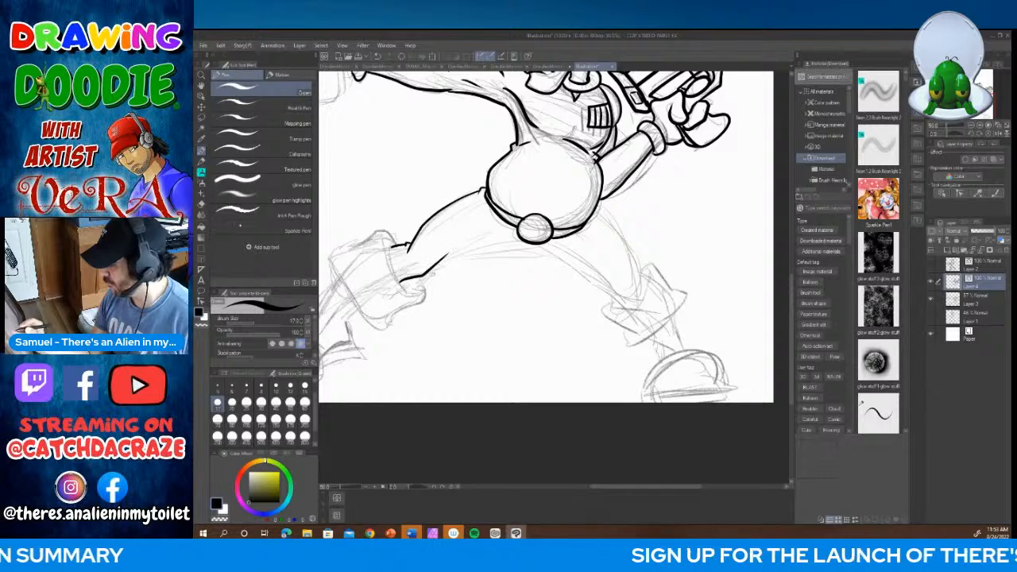
drag(401, 280, 532, 251)
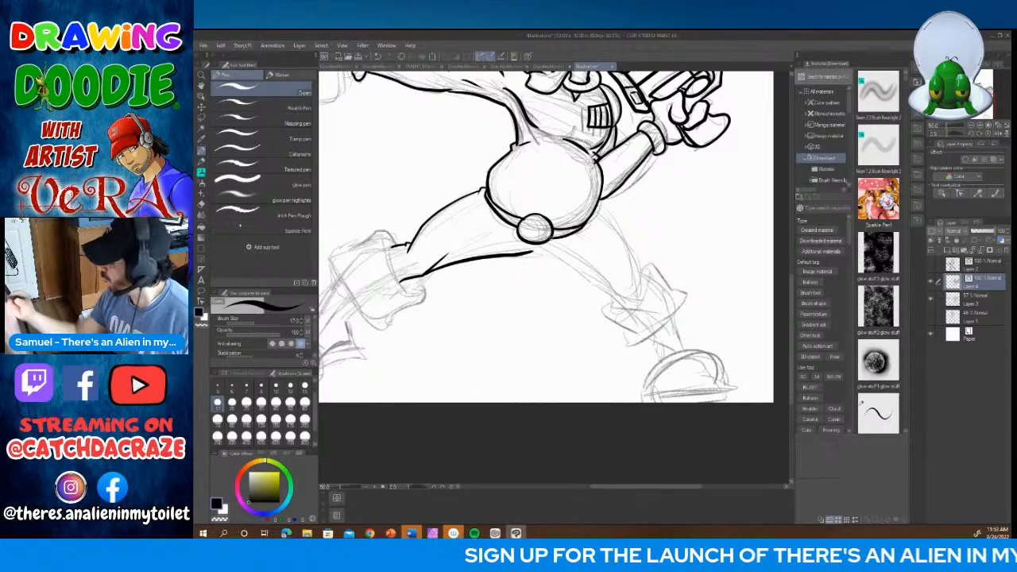
drag(612, 225, 636, 283)
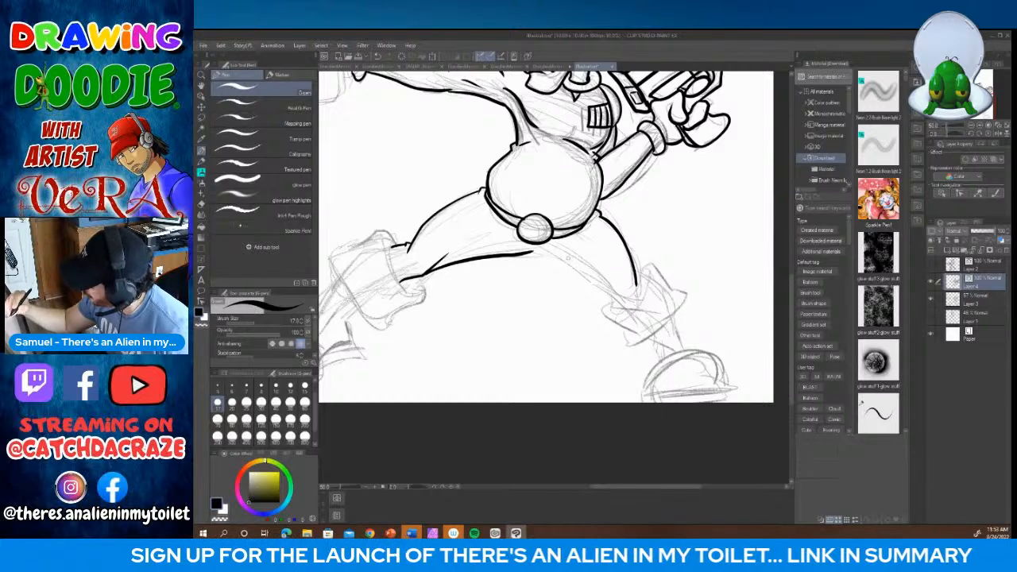
drag(561, 258, 624, 301)
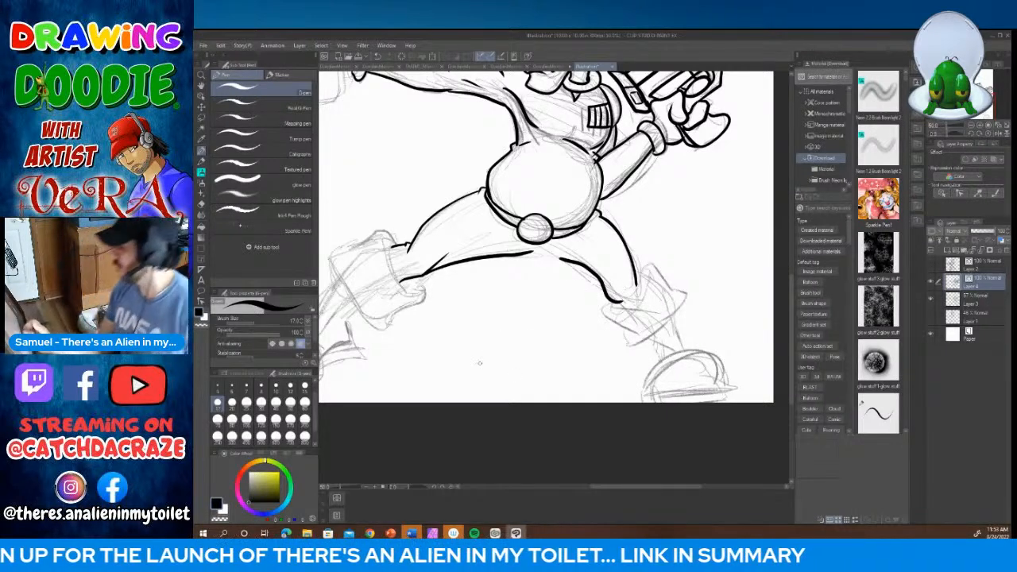
key(ctrl+z)
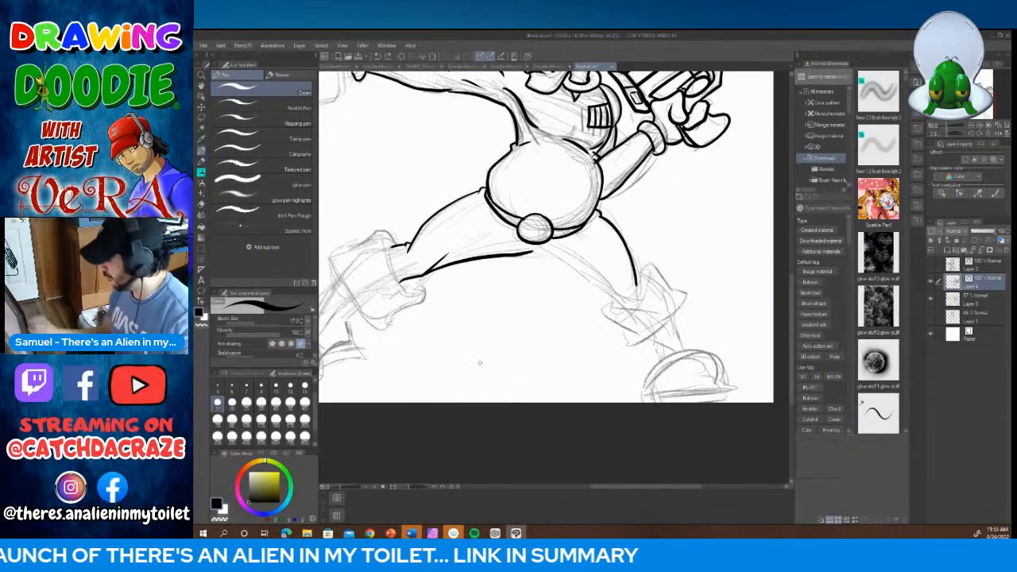
mouse_move(622, 299)
mouse_down()
mouse_move(638, 281)
mouse_move(583, 233)
mouse_move(558, 245)
mouse_move(567, 266)
mouse_move(551, 258)
mouse_move(558, 244)
mouse_move(528, 246)
mouse_move(558, 263)
mouse_up()
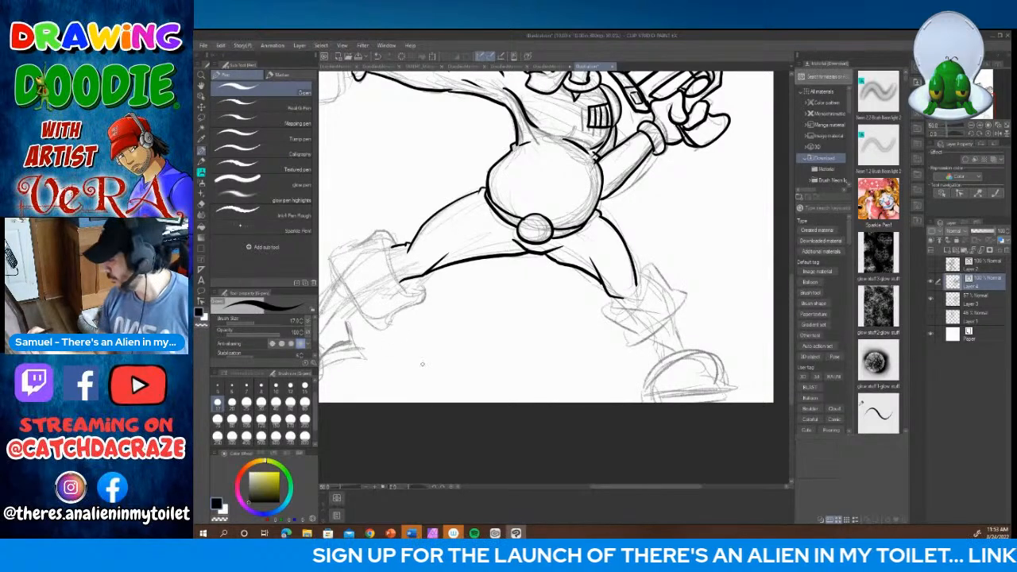
Step: Ink the rear leg's flared boot cuff with a crease at the knee, plus a short fold beside the belt on the front hip
mouse_move(612, 297)
mouse_down()
mouse_move(621, 310)
mouse_move(649, 303)
mouse_move(646, 282)
mouse_move(608, 317)
mouse_move(632, 344)
mouse_move(661, 332)
mouse_move(680, 307)
mouse_move(653, 272)
mouse_up()
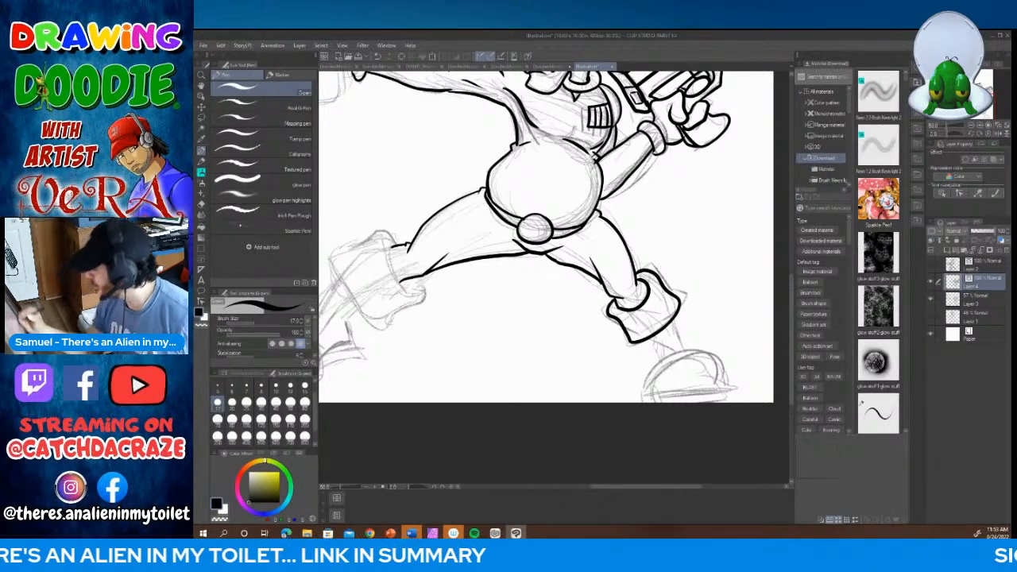
mouse_move(625, 303)
mouse_down()
mouse_move(640, 292)
mouse_move(628, 291)
mouse_up()
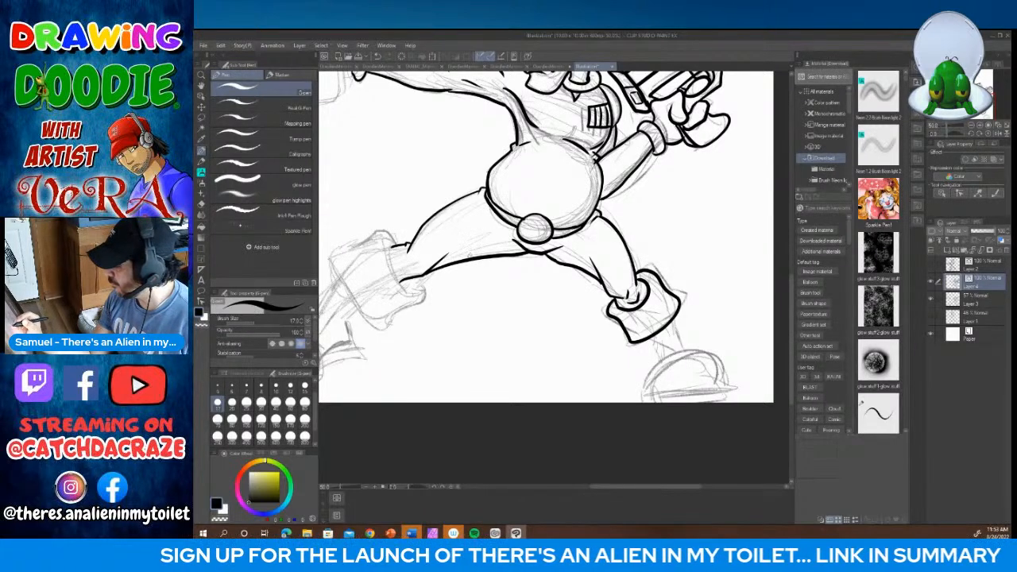
drag(489, 213, 499, 229)
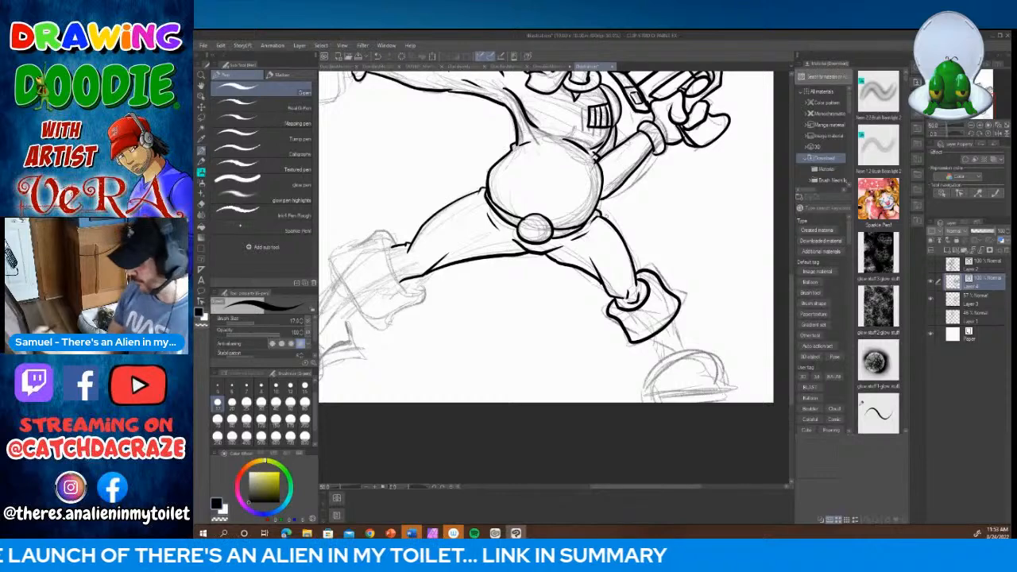
Step: Ink the front leg's knee crease and its boot, with the flared cuff, narrow shaft and foot outline
drag(627, 493, 581, 492)
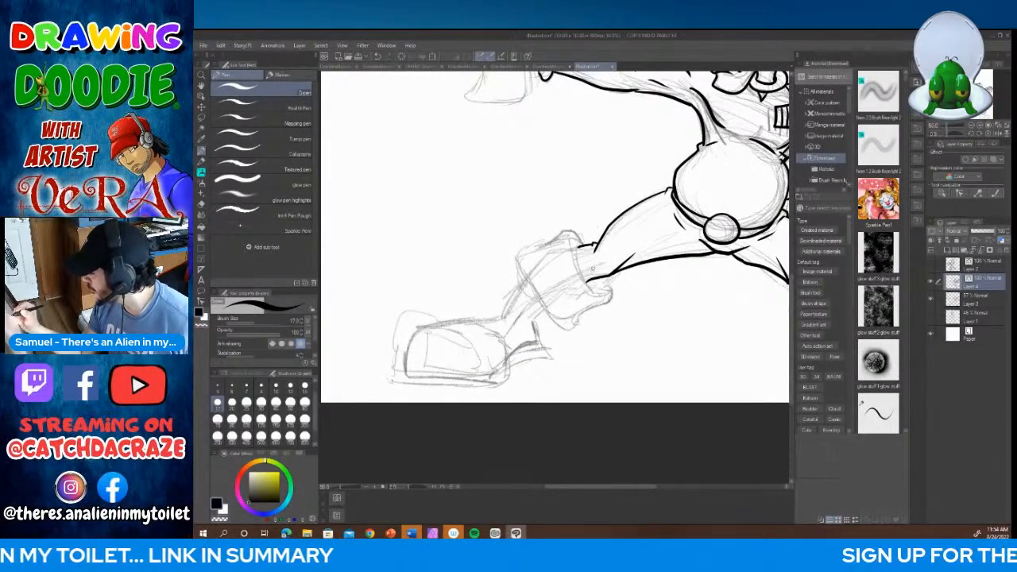
mouse_move(597, 255)
mouse_down()
mouse_move(593, 271)
mouse_move(560, 231)
mouse_move(515, 268)
mouse_move(545, 320)
mouse_move(606, 294)
mouse_move(601, 276)
mouse_up()
mouse_move(580, 238)
mouse_down()
mouse_move(574, 258)
mouse_move(593, 280)
mouse_move(596, 269)
mouse_move(561, 276)
mouse_move(581, 291)
mouse_up()
mouse_move(518, 280)
mouse_down()
mouse_move(499, 314)
mouse_move(418, 336)
mouse_move(416, 375)
mouse_move(493, 379)
mouse_move(525, 352)
mouse_move(535, 325)
mouse_move(538, 348)
mouse_move(539, 310)
mouse_up()
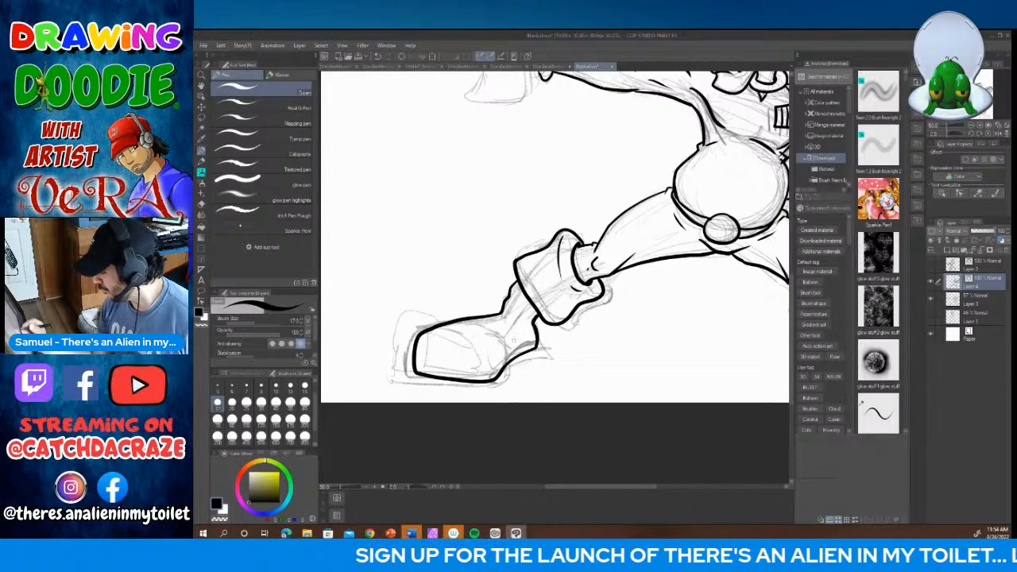
Step: Ink the front boot's sole, the curved ankle seam and the contour line over the toe
mouse_move(414, 373)
mouse_down()
mouse_move(422, 386)
mouse_move(499, 386)
mouse_move(555, 318)
mouse_up()
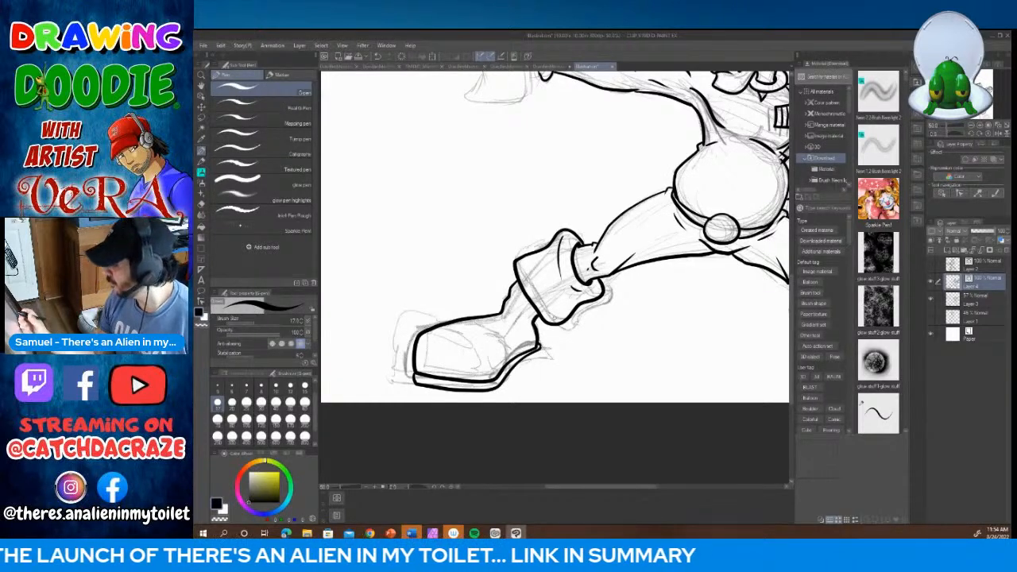
mouse_move(464, 319)
mouse_down()
mouse_move(490, 341)
mouse_move(513, 340)
mouse_move(532, 307)
mouse_up()
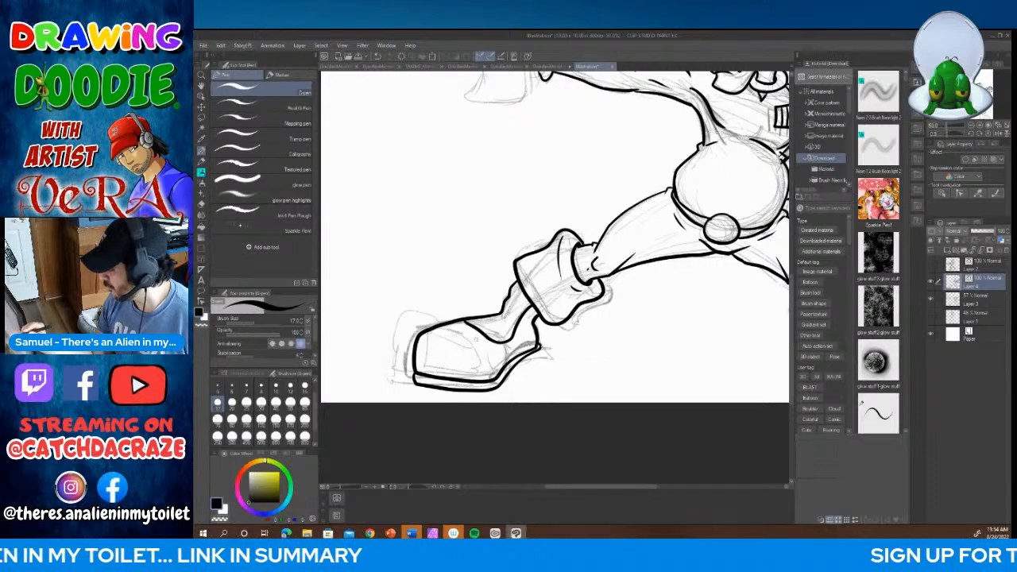
mouse_move(428, 335)
mouse_down()
mouse_move(460, 333)
mouse_move(507, 363)
mouse_up()
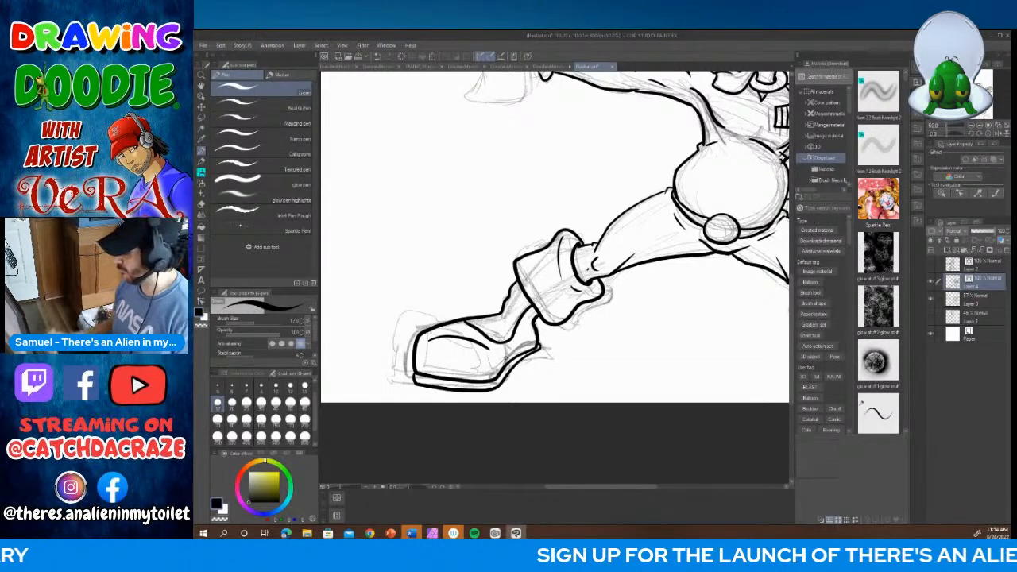
Step: Ink the rear boot's shaft, rounded toe and flat sole, adding short fold lines at the ankle and cuff
drag(649, 488, 710, 491)
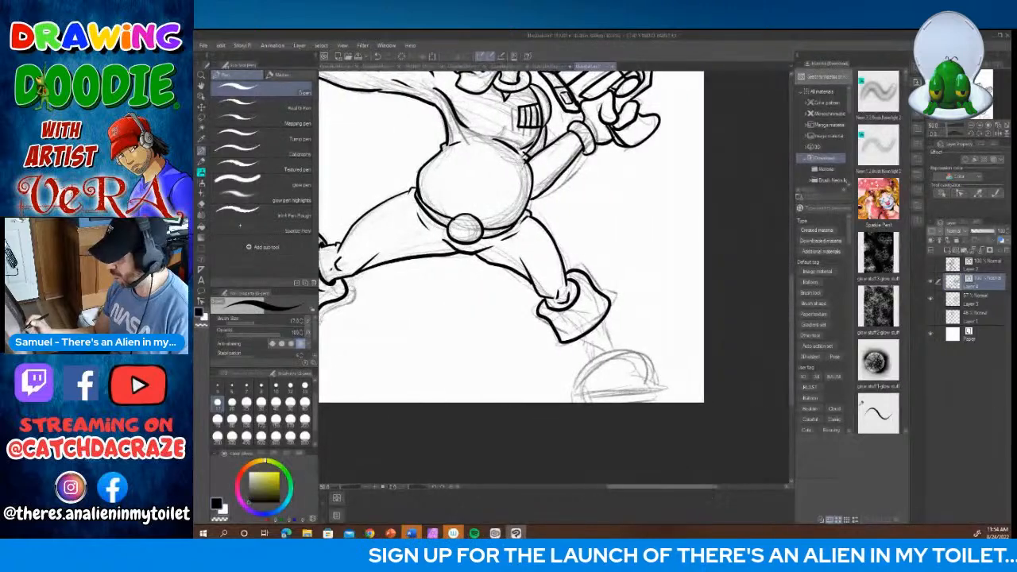
mouse_move(604, 316)
mouse_down()
mouse_move(623, 350)
mouse_move(575, 353)
mouse_move(591, 361)
mouse_move(610, 351)
mouse_move(653, 378)
mouse_move(653, 391)
mouse_up()
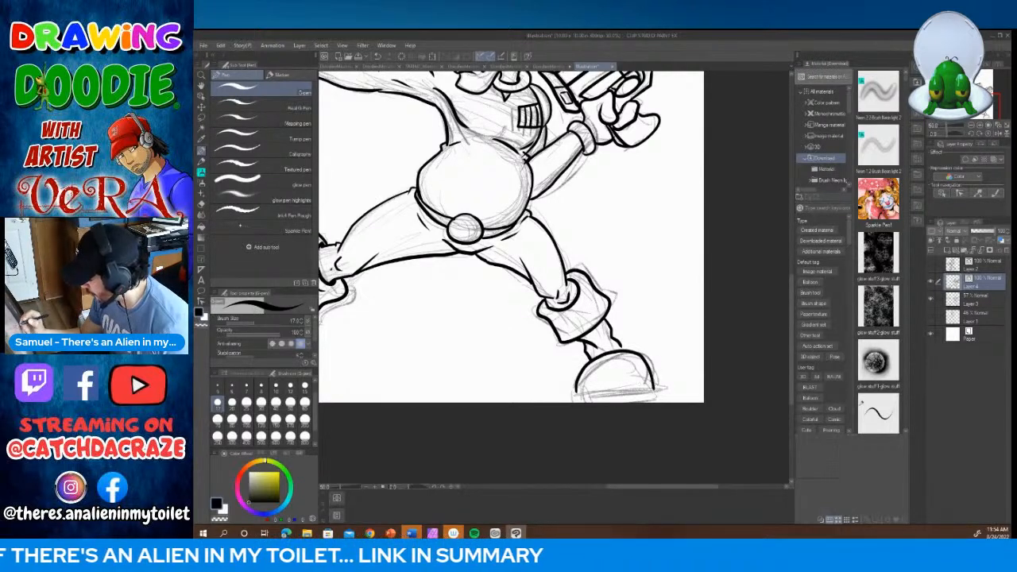
drag(574, 394, 657, 387)
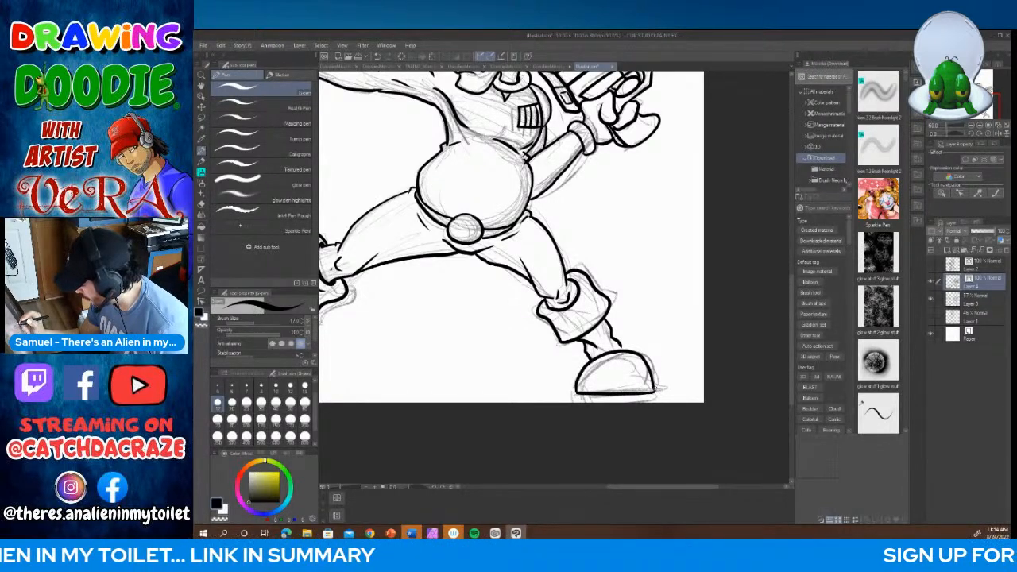
mouse_move(576, 391)
mouse_down()
mouse_move(657, 403)
mouse_move(660, 390)
mouse_up()
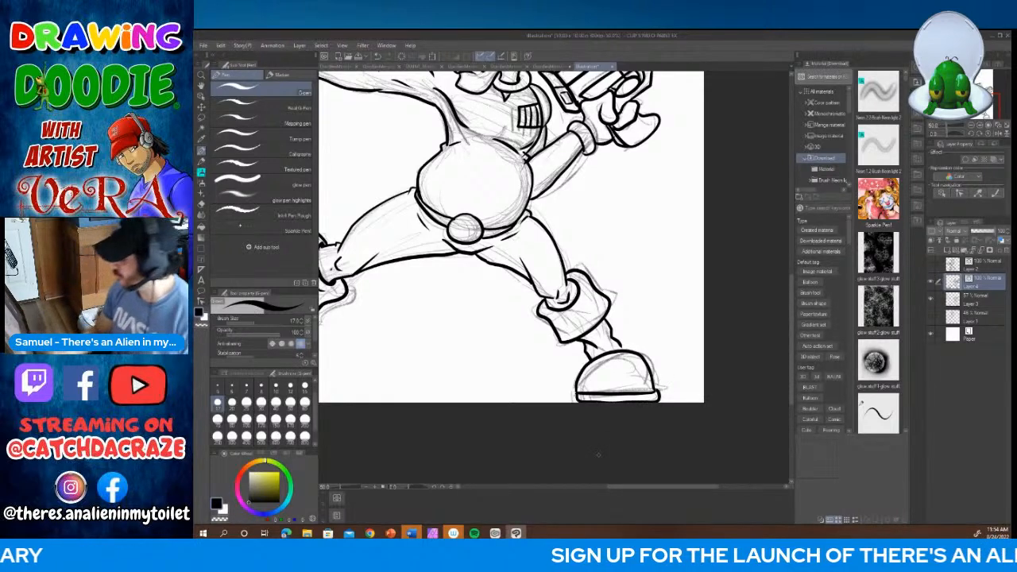
mouse_move(587, 337)
mouse_down()
mouse_move(600, 355)
mouse_move(603, 328)
mouse_move(614, 350)
mouse_up()
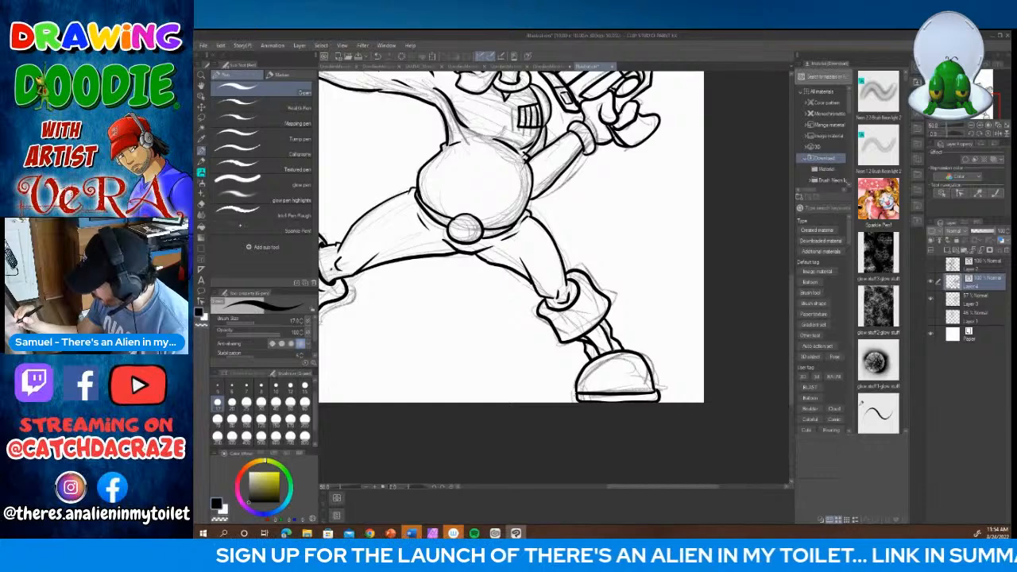
drag(582, 298, 564, 315)
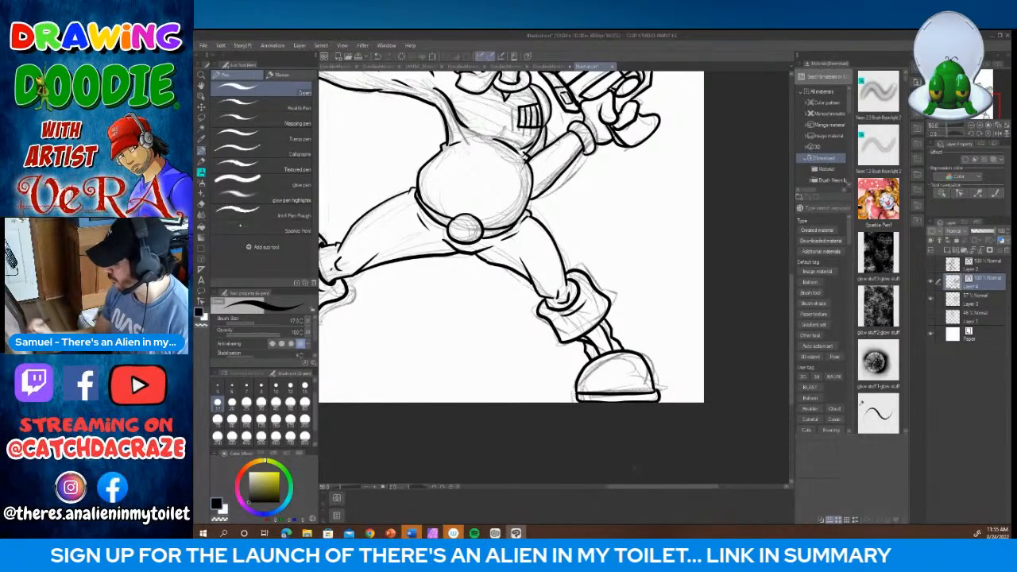
Step: Ink a short curved seam across the heel of the front boot, just above the sole
drag(662, 487, 619, 488)
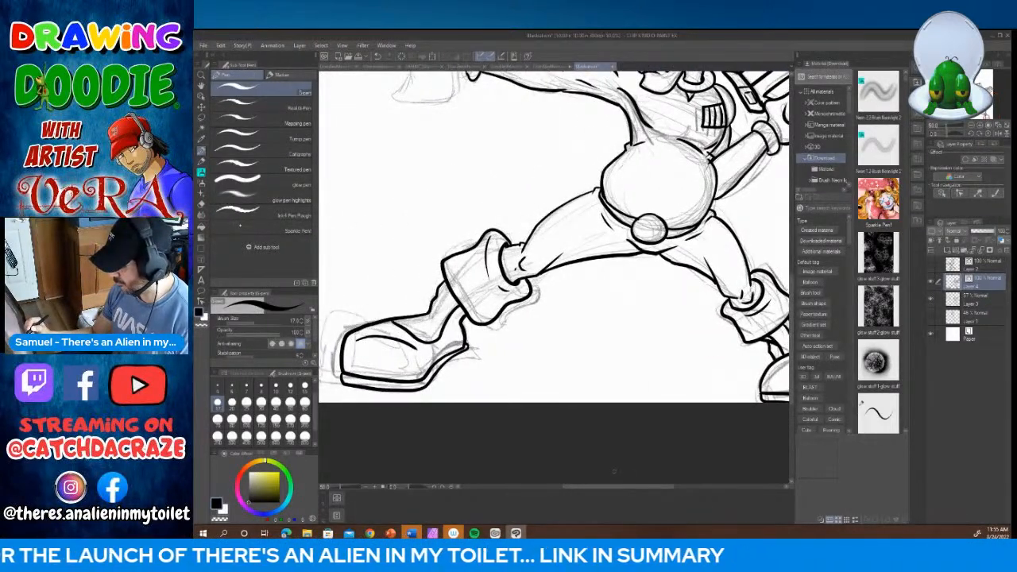
drag(460, 324, 451, 352)
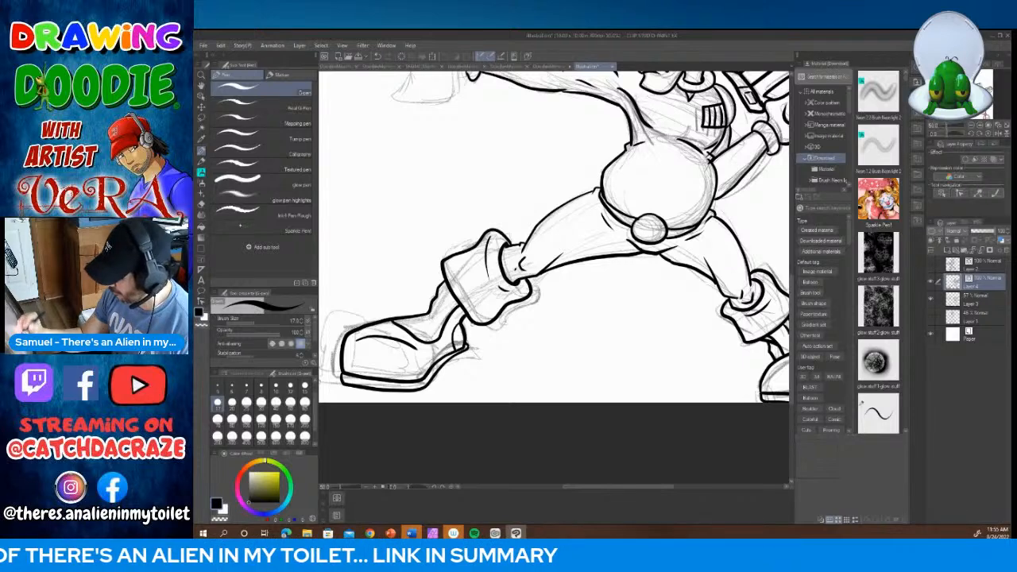
Step: Ink the outstretched arm's hand around the sketched gun grip, with the oval trigger finger, thumb and curled fingers joining the wrist cuff
drag(650, 489, 672, 489)
click(366, 487)
click(366, 487)
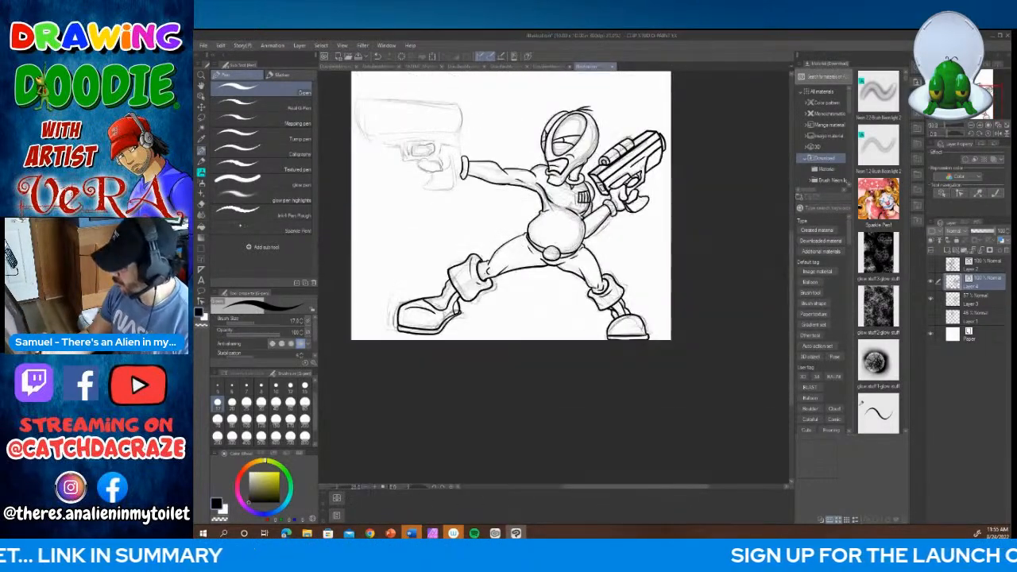
drag(652, 488, 627, 488)
drag(792, 319, 791, 282)
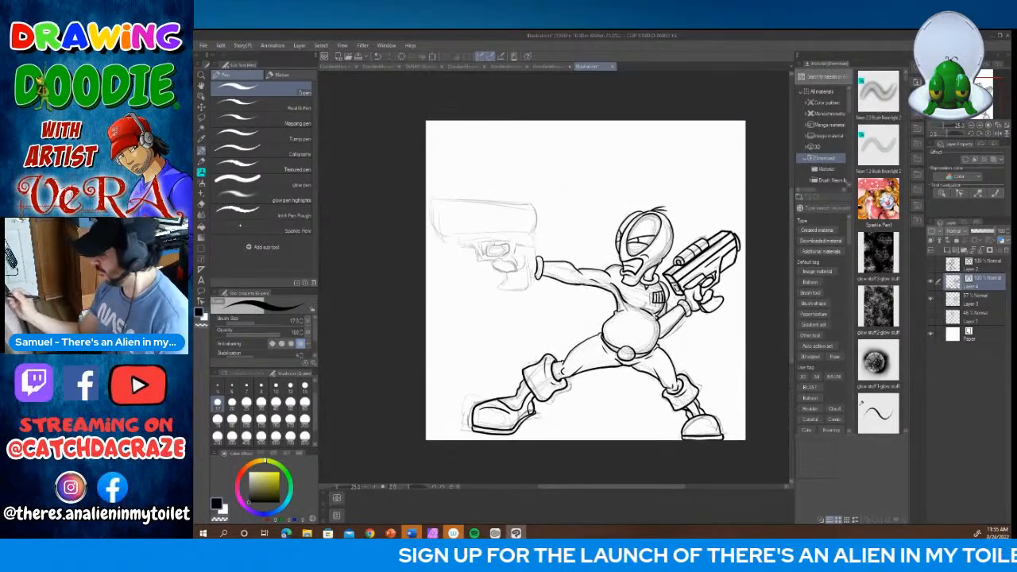
click(379, 487)
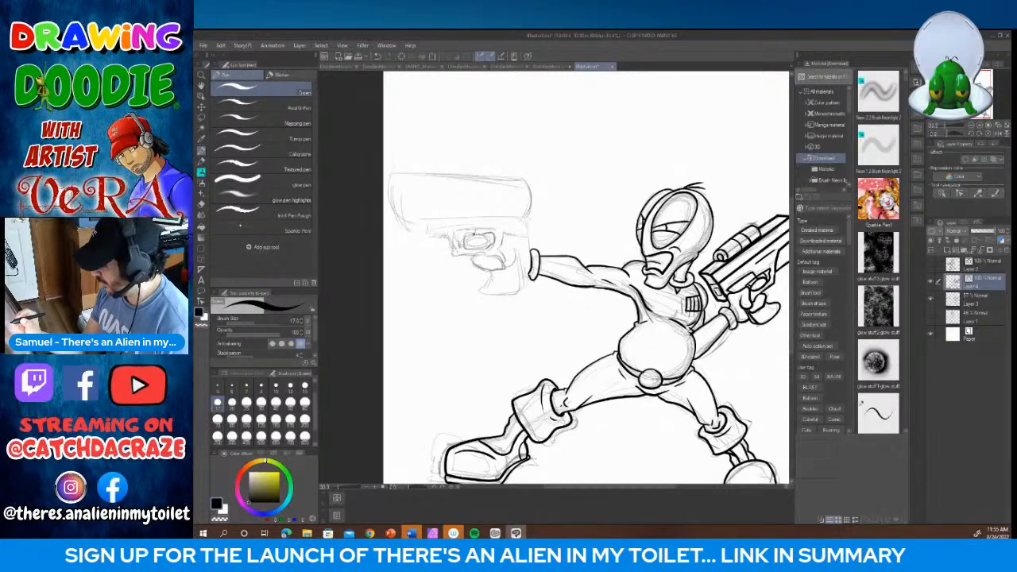
mouse_move(472, 232)
mouse_down()
mouse_move(464, 243)
mouse_move(498, 240)
mouse_move(472, 232)
mouse_move(480, 269)
mouse_move(504, 271)
mouse_move(504, 256)
mouse_move(475, 255)
mouse_move(528, 240)
mouse_move(522, 235)
mouse_move(501, 237)
mouse_move(505, 259)
mouse_move(521, 265)
mouse_move(513, 242)
mouse_up()
mouse_move(492, 278)
mouse_down()
mouse_move(477, 289)
mouse_move(509, 296)
mouse_move(521, 256)
mouse_up()
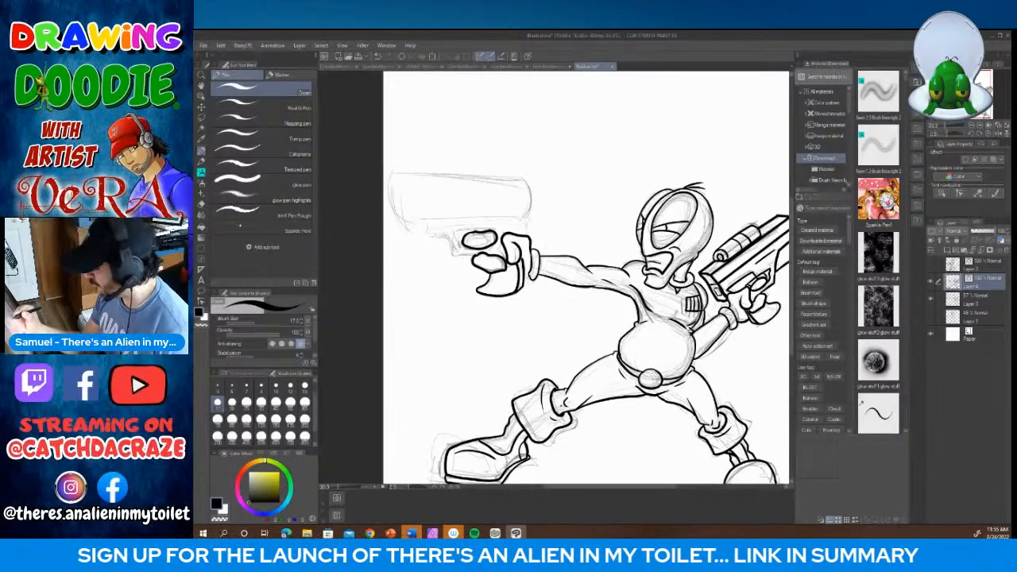
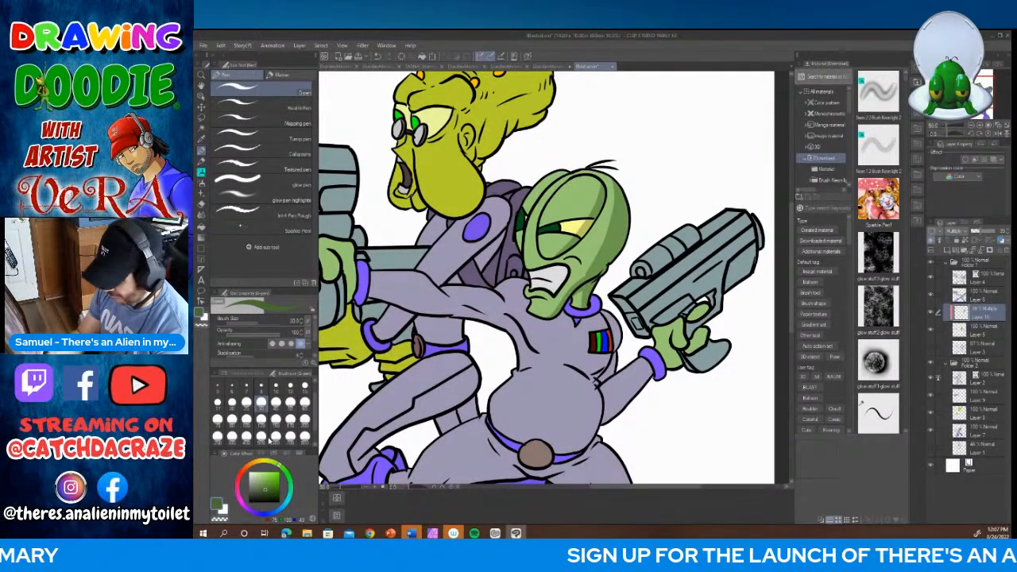
Step: Shade the front alien's green head with dark green at brush size 20, along the cranium, around the eyes and at the chin
click(231, 403)
mouse_move(571, 173)
mouse_down()
mouse_move(529, 210)
mouse_move(522, 252)
mouse_up()
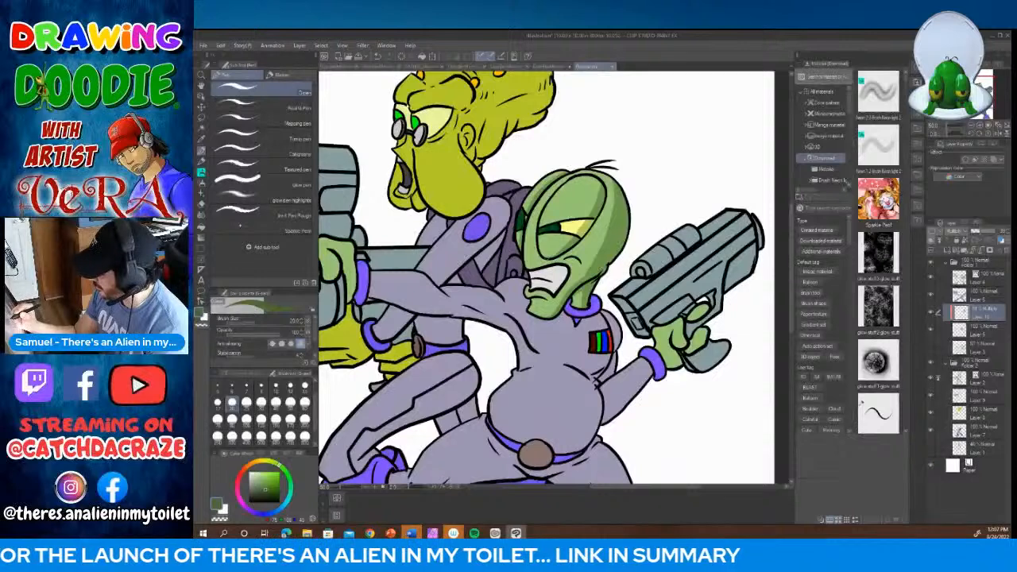
drag(584, 237, 608, 194)
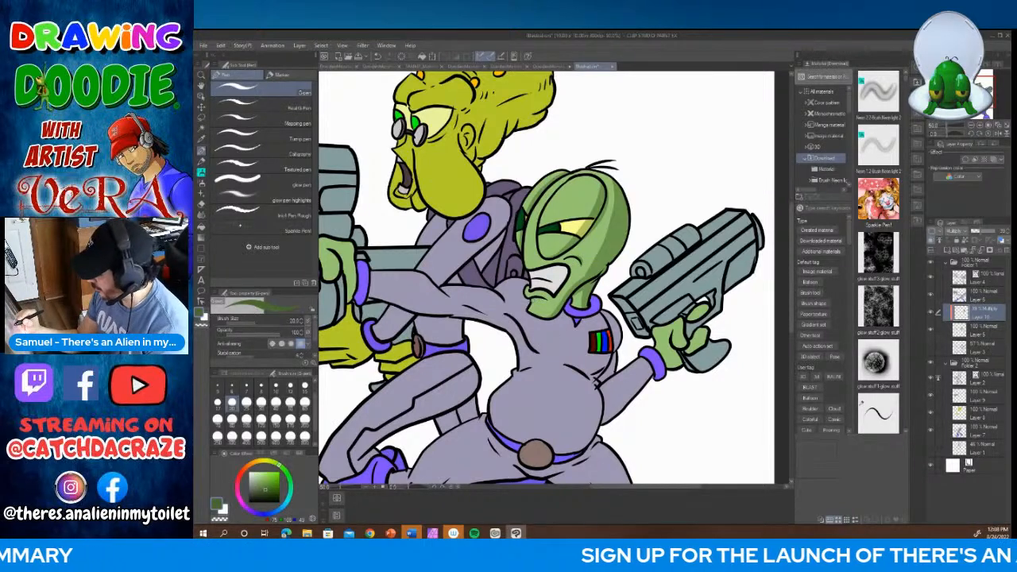
drag(530, 297, 546, 300)
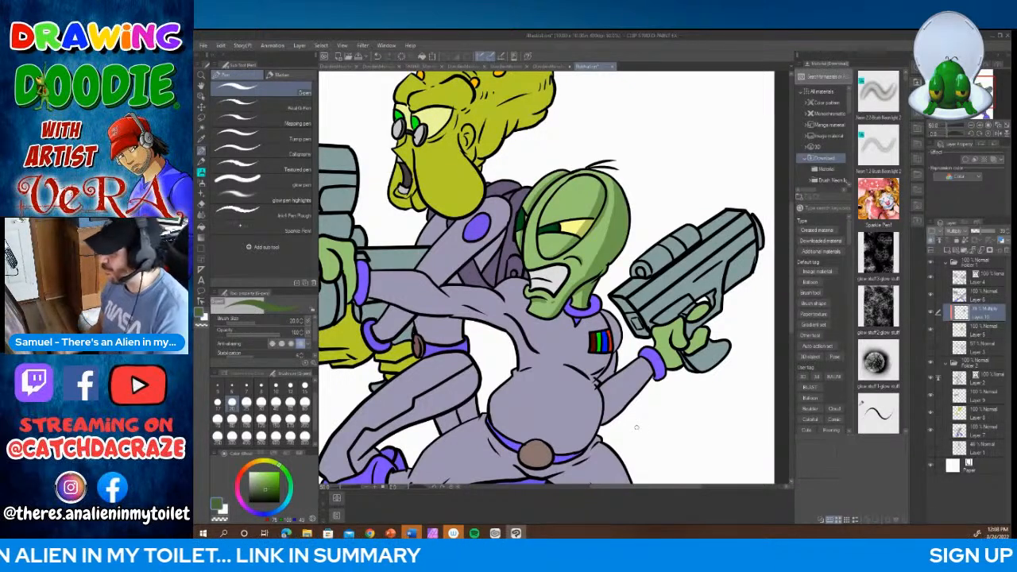
Step: Shade the front alien's hand gripping the raised pistol, darkening the palm and the fingers in green
scroll(792, 270, down, 3)
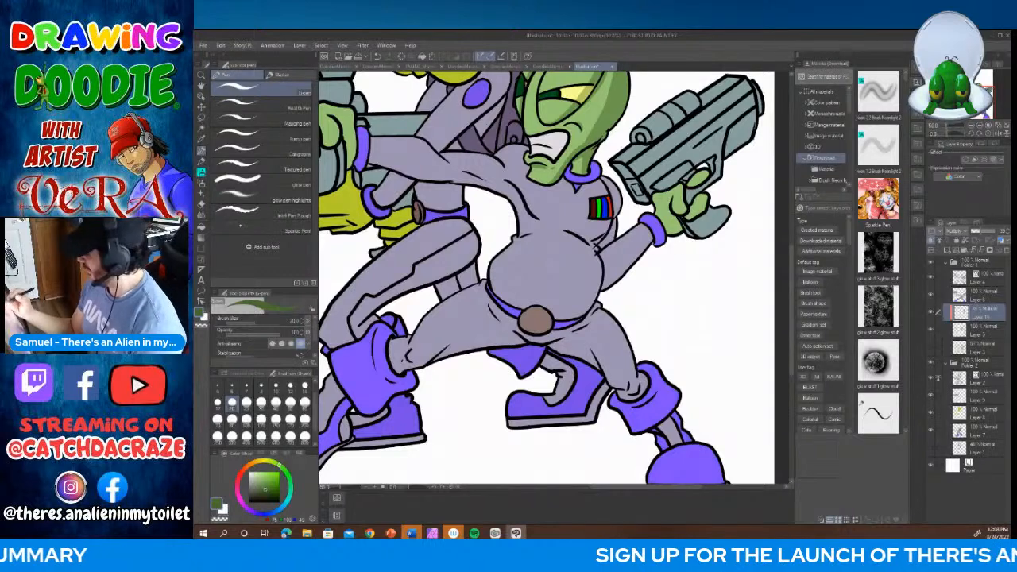
mouse_move(676, 213)
mouse_down()
mouse_move(668, 235)
mouse_move(672, 219)
mouse_move(682, 235)
mouse_move(672, 221)
mouse_move(687, 216)
mouse_up()
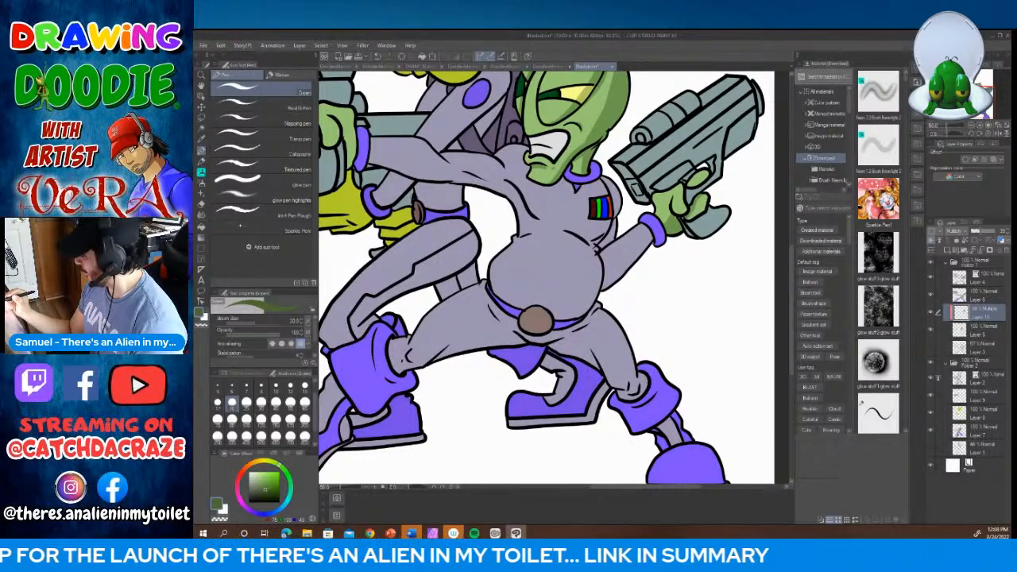
mouse_move(706, 169)
mouse_down()
mouse_move(666, 223)
mouse_move(666, 209)
mouse_up()
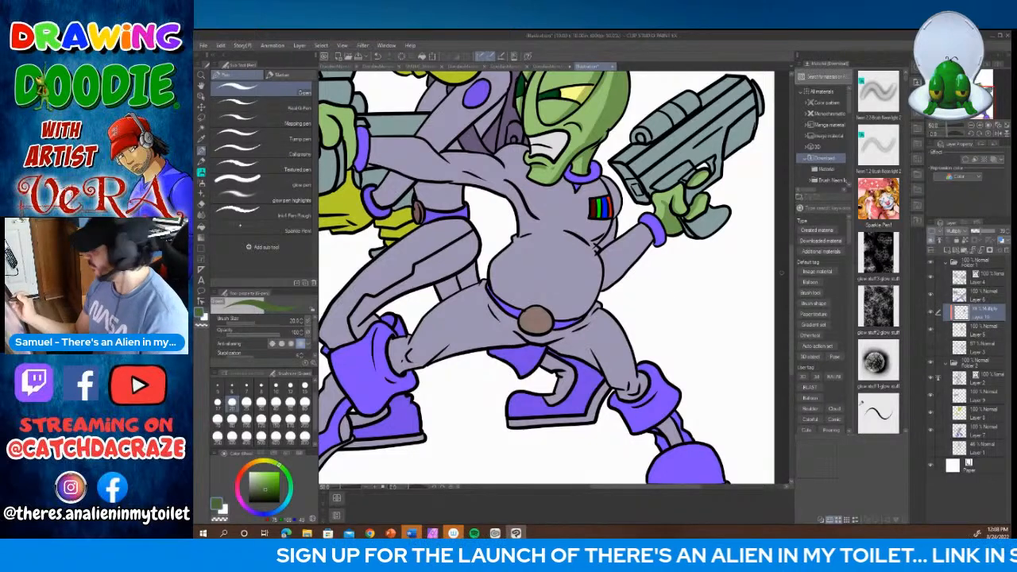
Step: Shade the front alien's other hand on the large forward gun, darkening the trigger finger, curled fingers and thumb in green
drag(793, 283, 792, 260)
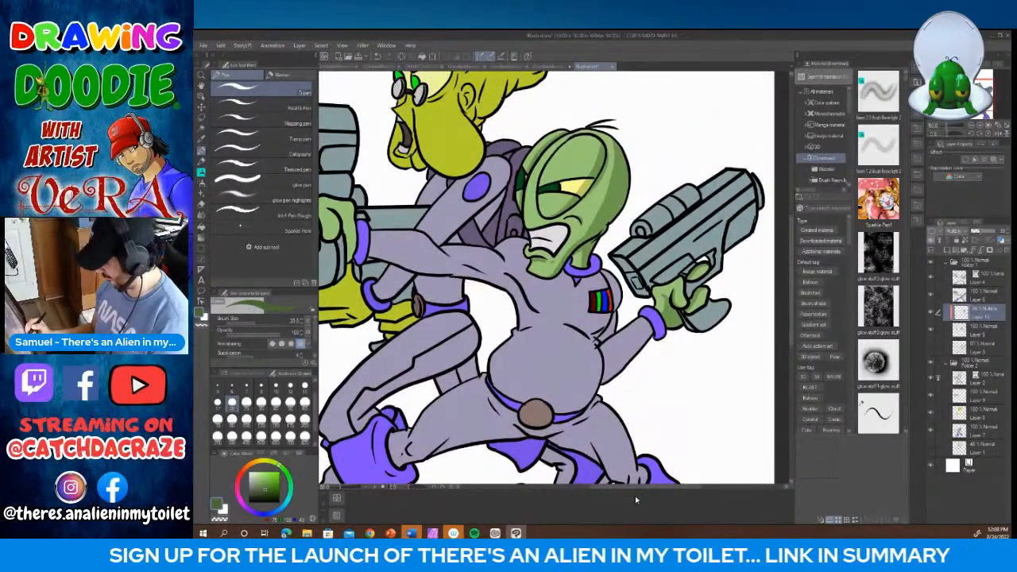
drag(636, 488, 590, 488)
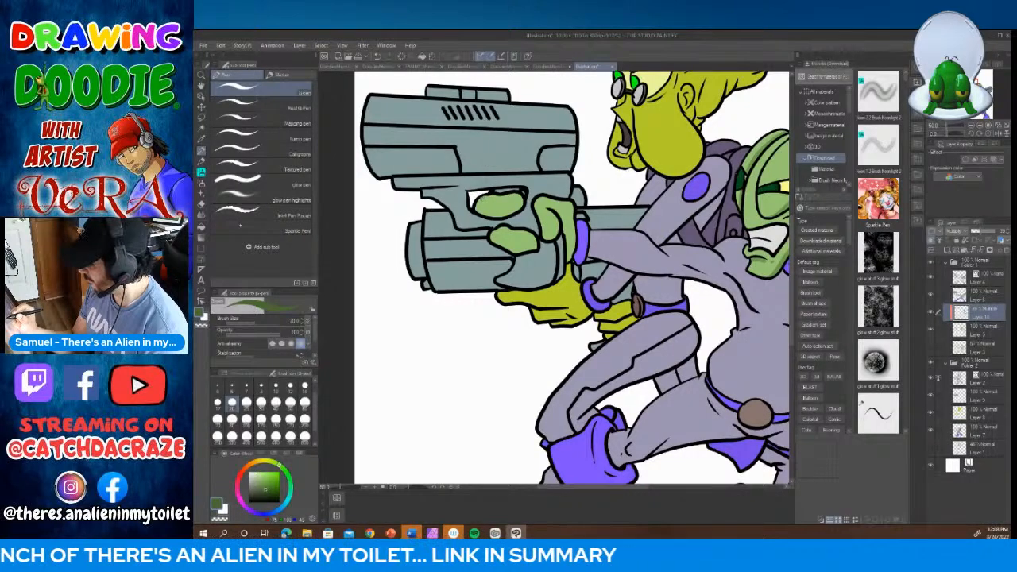
mouse_move(482, 201)
mouse_down()
mouse_move(521, 193)
mouse_move(476, 211)
mouse_up()
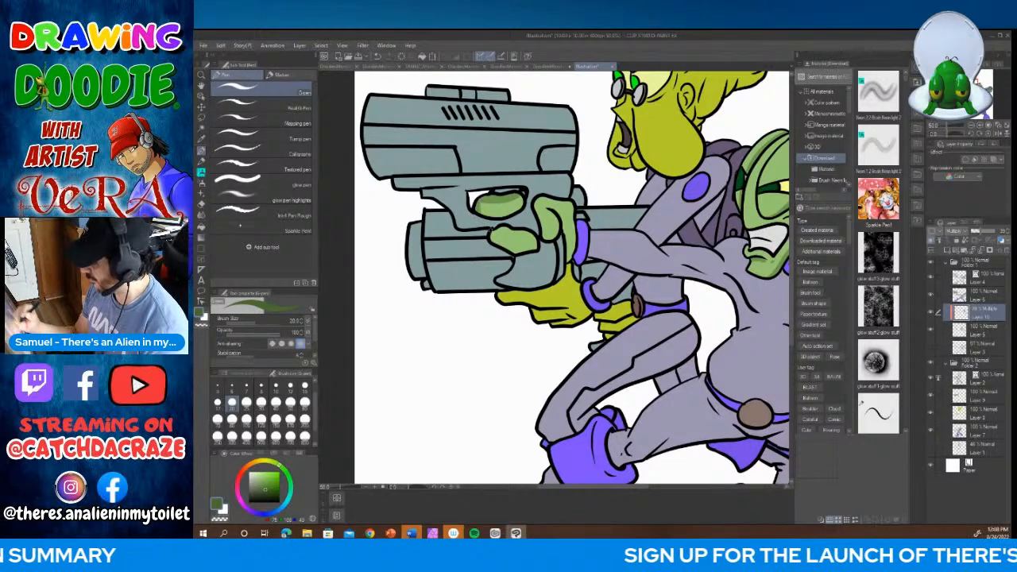
drag(495, 233, 536, 245)
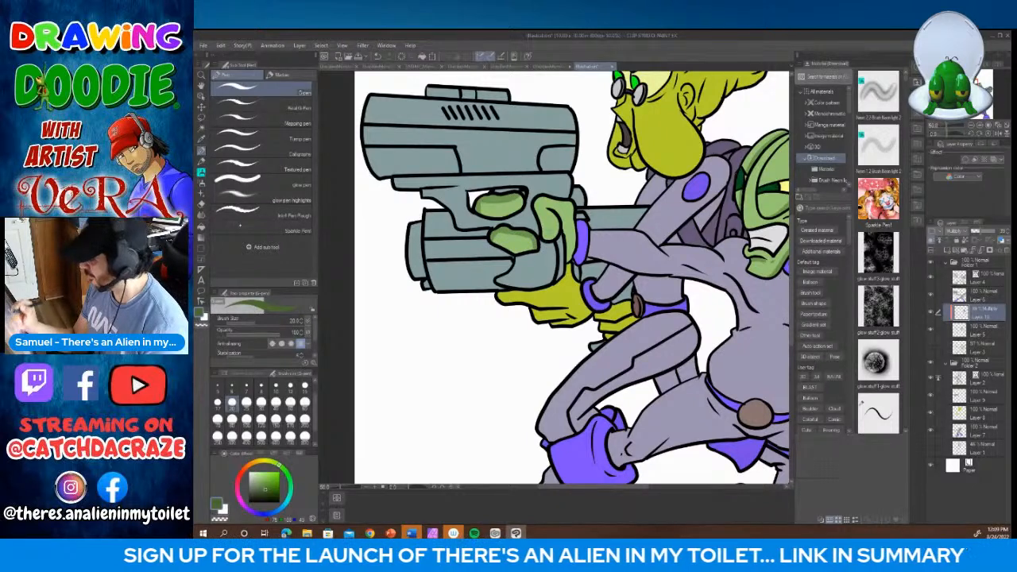
mouse_move(551, 209)
mouse_down()
mouse_move(566, 240)
mouse_move(575, 238)
mouse_move(570, 262)
mouse_up()
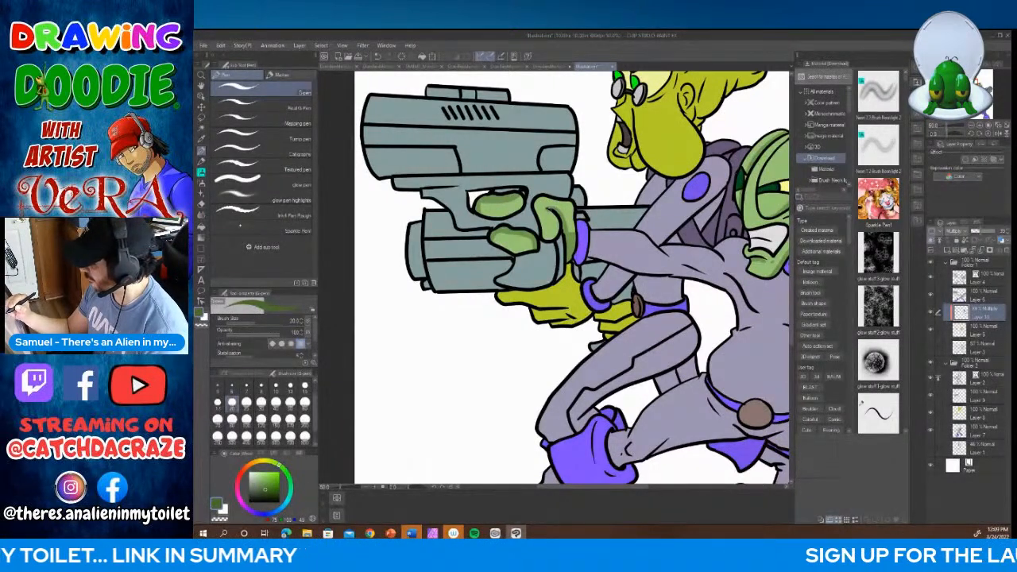
drag(550, 208, 553, 241)
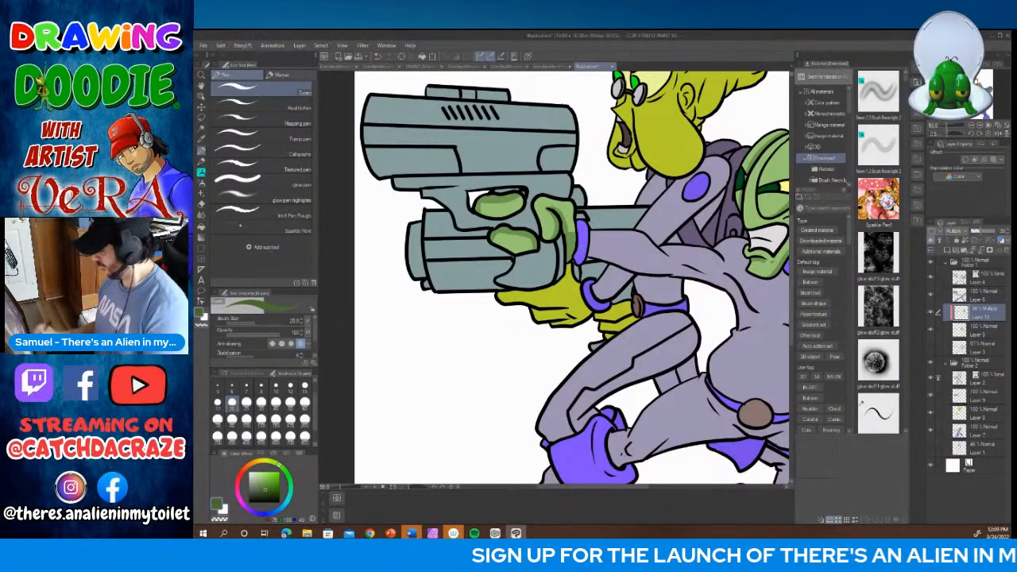
Step: Choose a neutral grey and shade the front alien's gritted teeth
drag(641, 486, 677, 490)
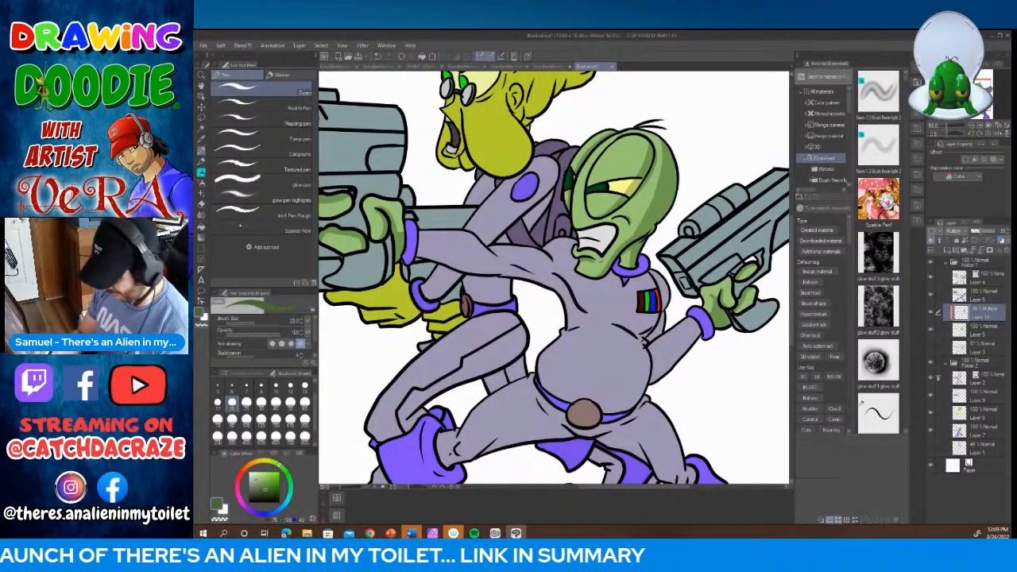
click(249, 488)
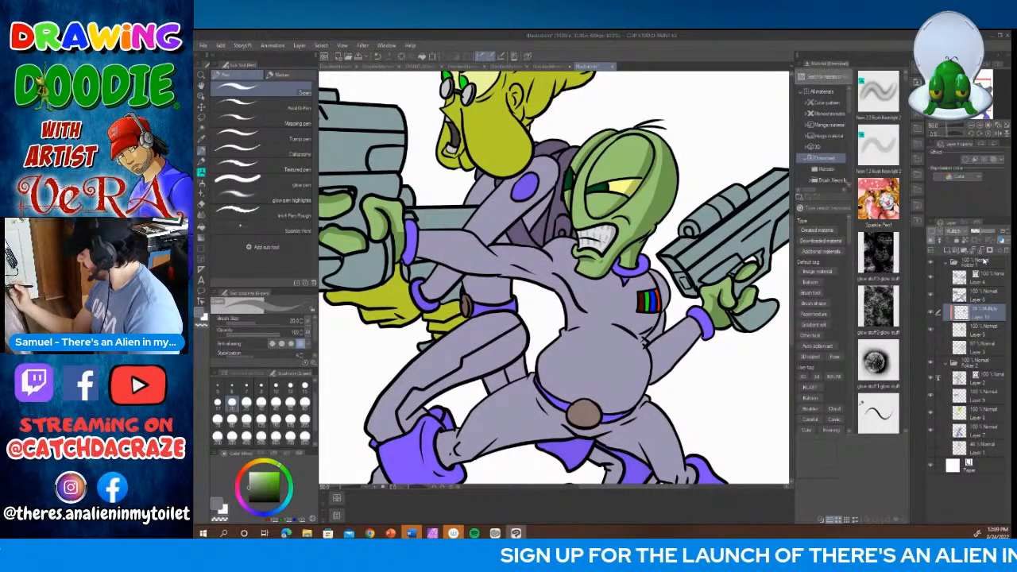
Step: Add a new layer above Layer 6, clip it to that layer and set its blending mode to Multiply
click(963, 297)
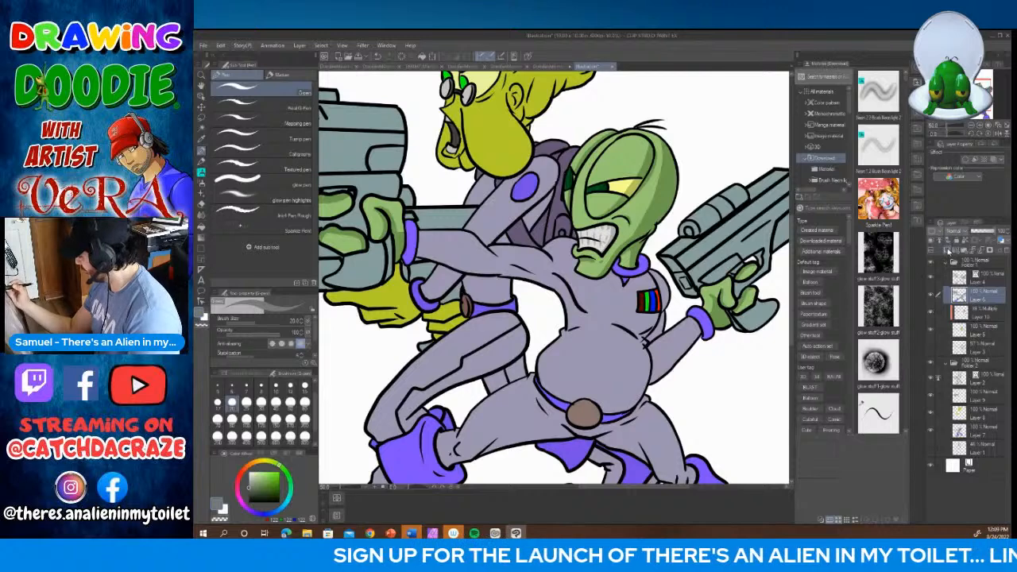
click(948, 250)
click(932, 240)
click(958, 231)
click(954, 257)
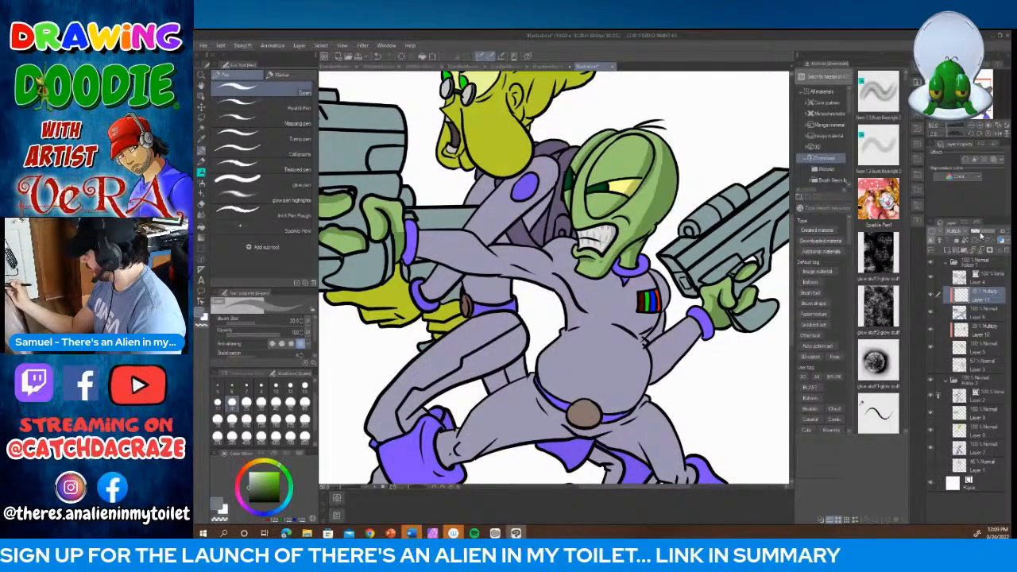
Step: Sample the suit's lavender, darken it, and shade the chest beside the striped badge and the raised arm's sleeve and cuff at brush size 40
click(202, 139)
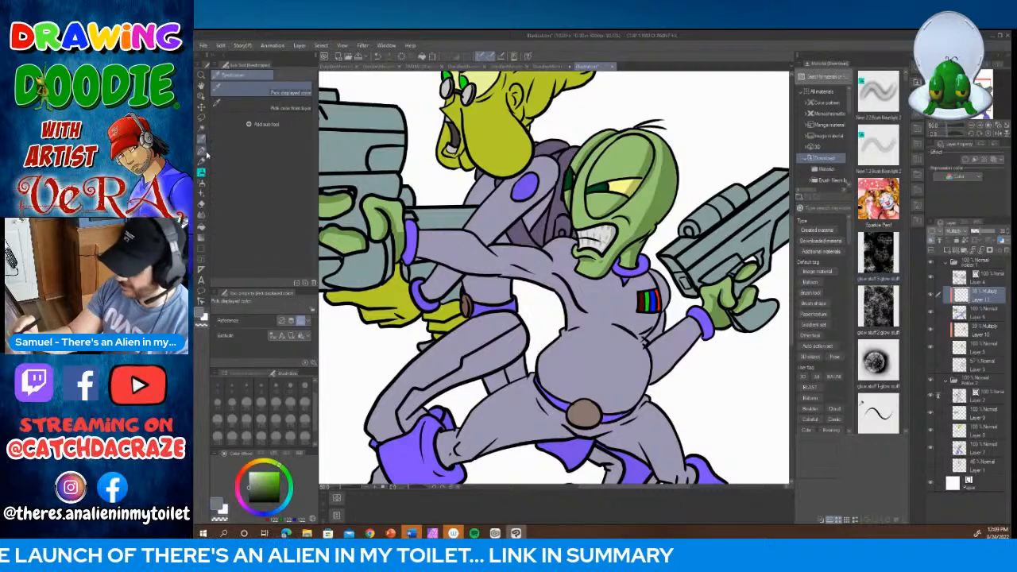
click(203, 150)
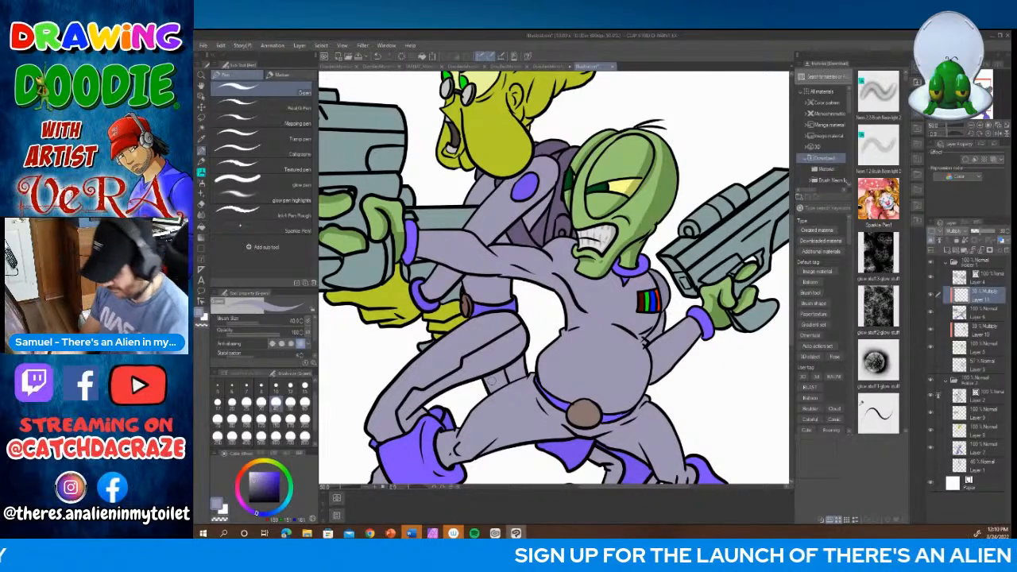
click(256, 491)
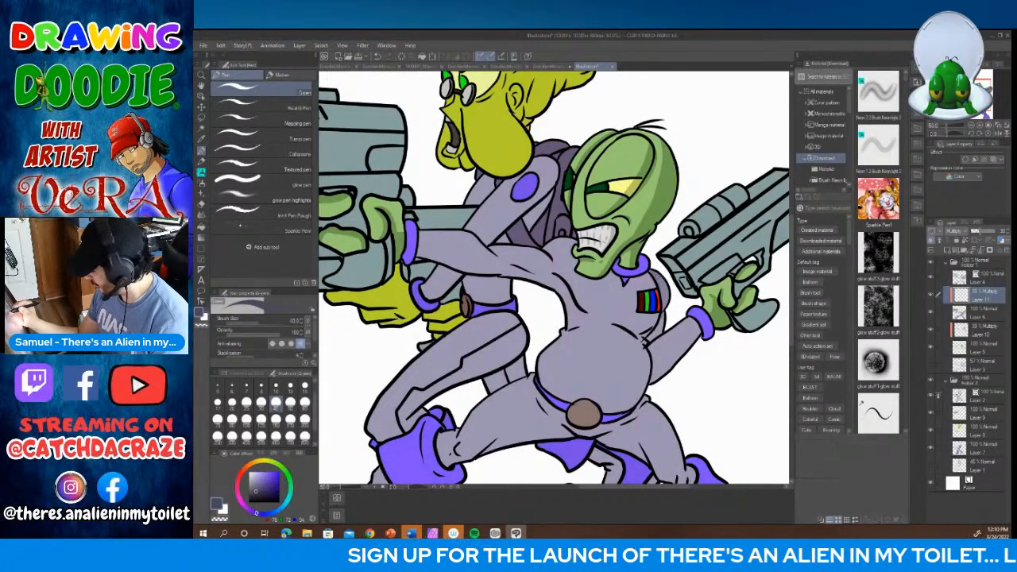
drag(656, 275, 665, 311)
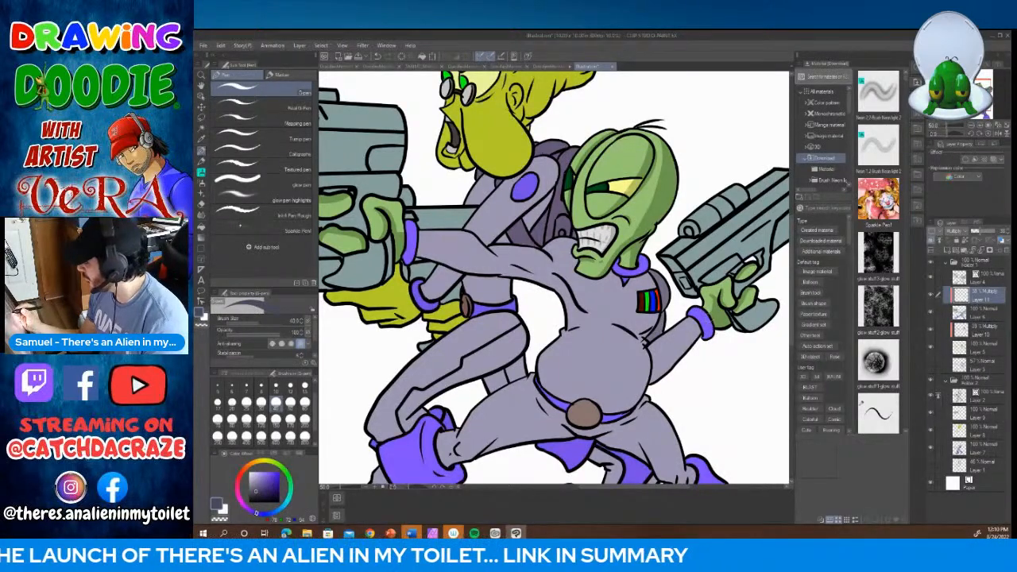
mouse_move(707, 313)
mouse_down()
mouse_move(653, 369)
mouse_move(653, 384)
mouse_move(709, 336)
mouse_up()
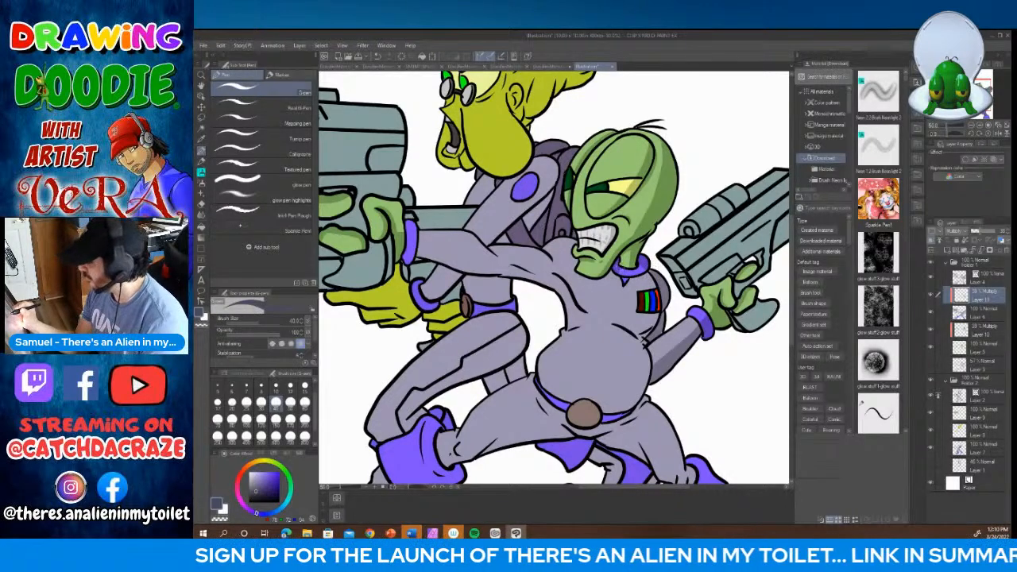
Step: Shade the front alien's upper torso, the side and underside of the round belly and the belt at brush size 25
click(246, 404)
mouse_move(632, 282)
mouse_down()
mouse_move(651, 270)
mouse_move(644, 336)
mouse_up()
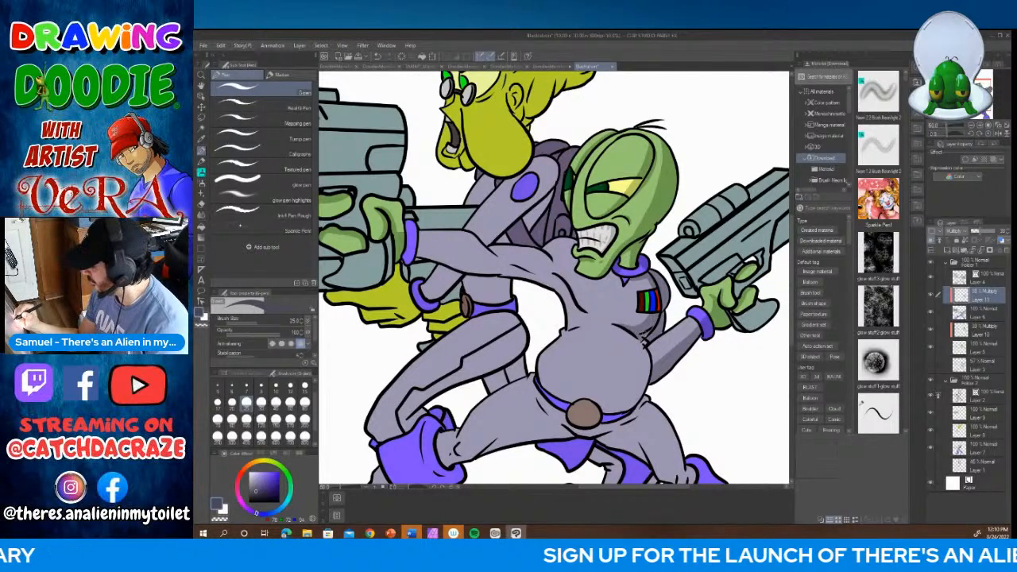
drag(793, 256, 792, 305)
mouse_move(626, 174)
mouse_down()
mouse_move(637, 215)
mouse_move(607, 256)
mouse_move(633, 250)
mouse_move(644, 232)
mouse_move(642, 181)
mouse_move(641, 237)
mouse_move(628, 250)
mouse_up()
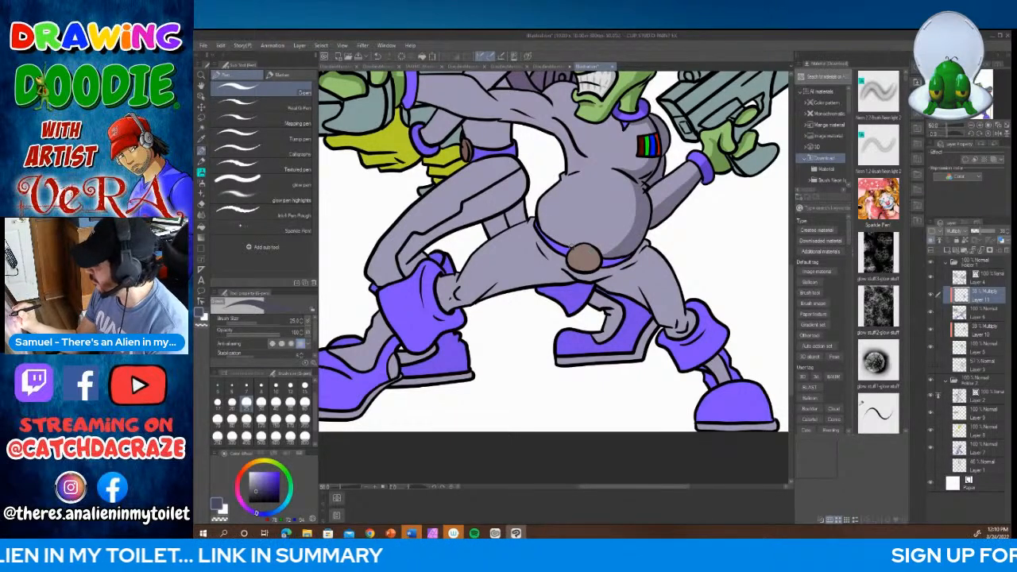
drag(571, 246, 606, 248)
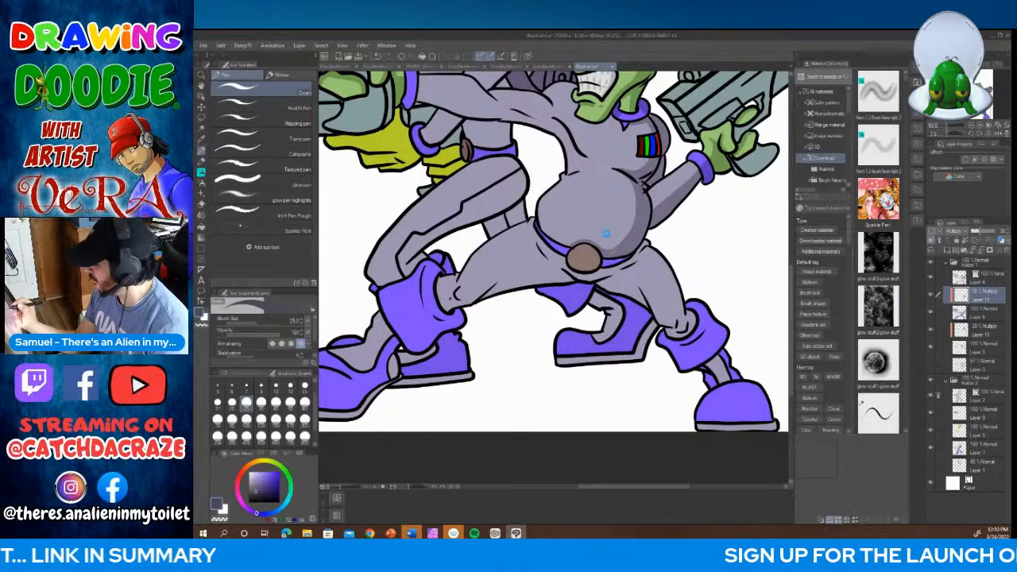
mouse_move(542, 225)
mouse_down()
mouse_move(567, 246)
mouse_move(632, 261)
mouse_move(649, 242)
mouse_move(646, 266)
mouse_move(684, 335)
mouse_move(694, 319)
mouse_move(642, 257)
mouse_move(649, 243)
mouse_up()
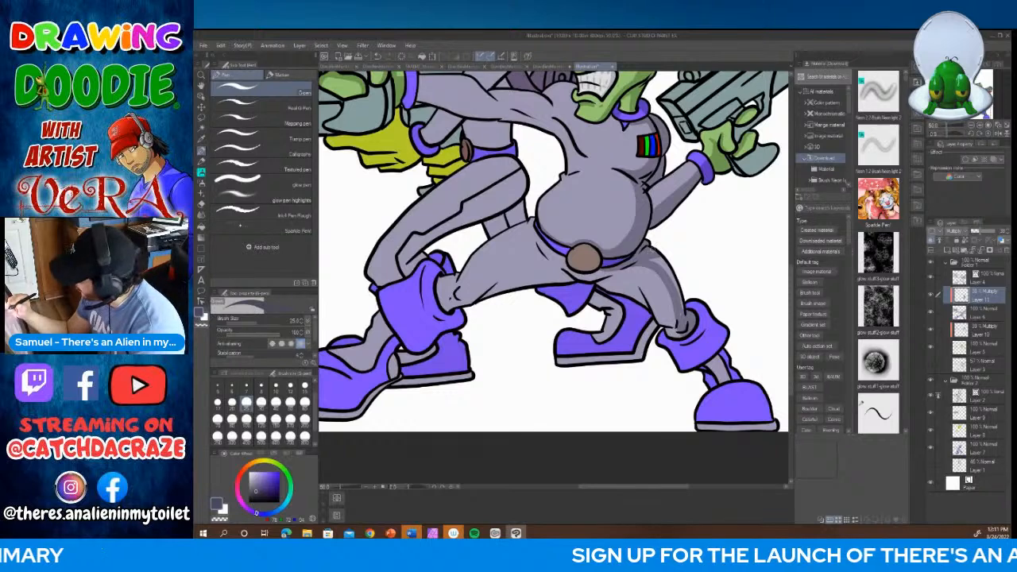
Step: Shade the outer side of the extended leg, covering the thigh, purple boot cuff, ankle and rounded toe
drag(655, 258, 674, 287)
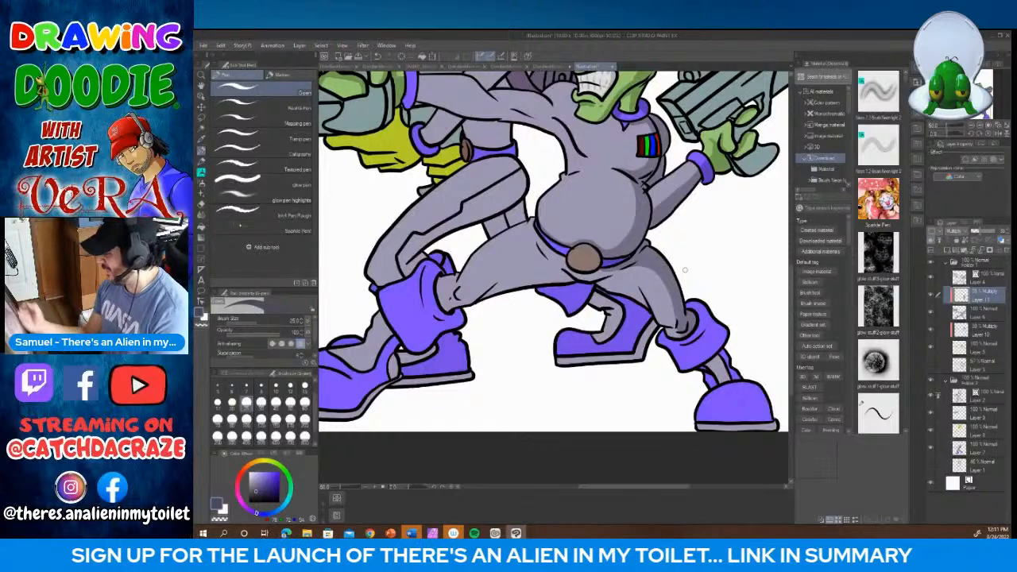
mouse_move(684, 336)
mouse_down()
mouse_move(710, 358)
mouse_move(728, 332)
mouse_move(699, 333)
mouse_move(708, 350)
mouse_move(718, 323)
mouse_move(718, 351)
mouse_up()
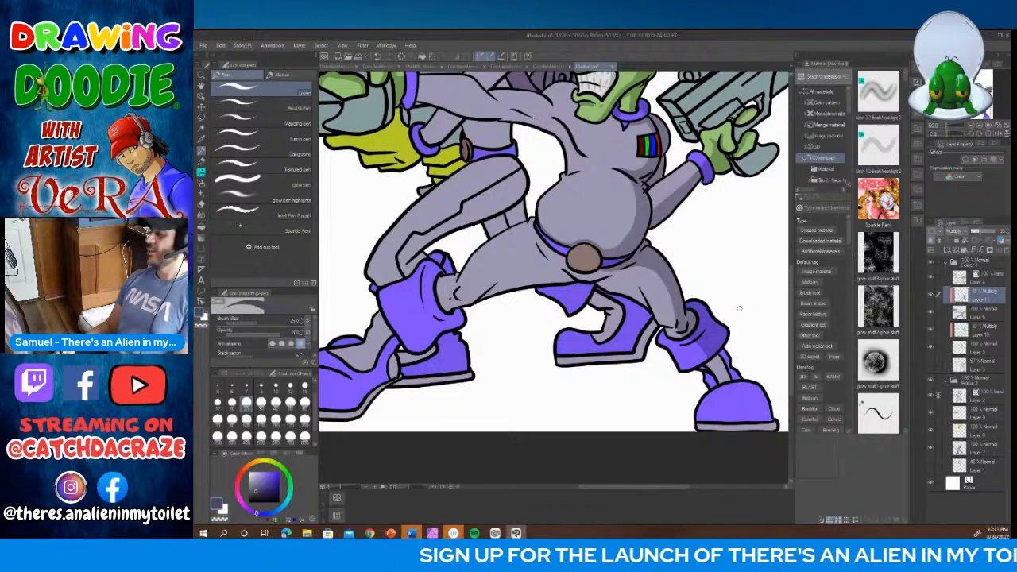
drag(791, 355, 791, 369)
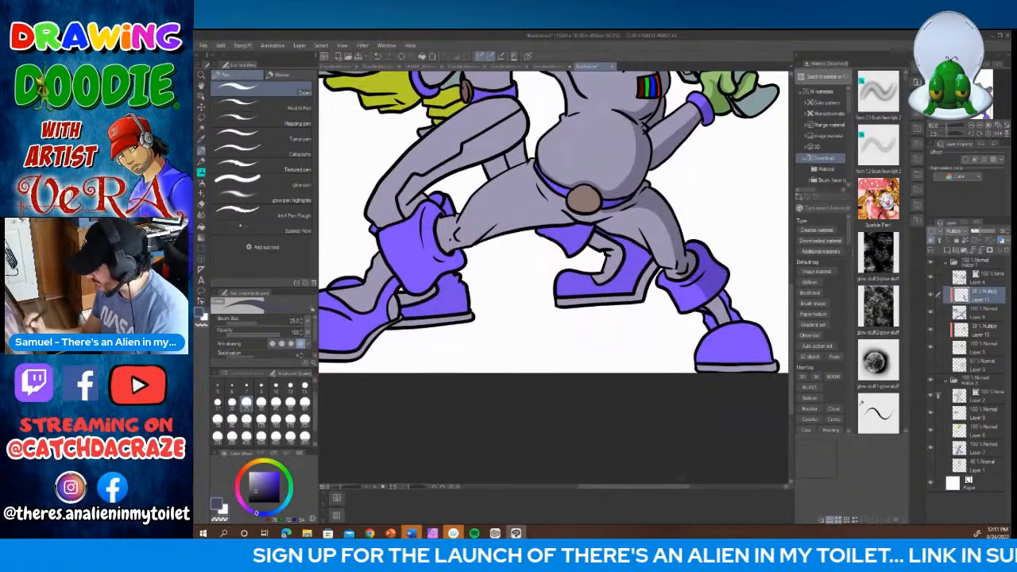
drag(682, 487, 706, 487)
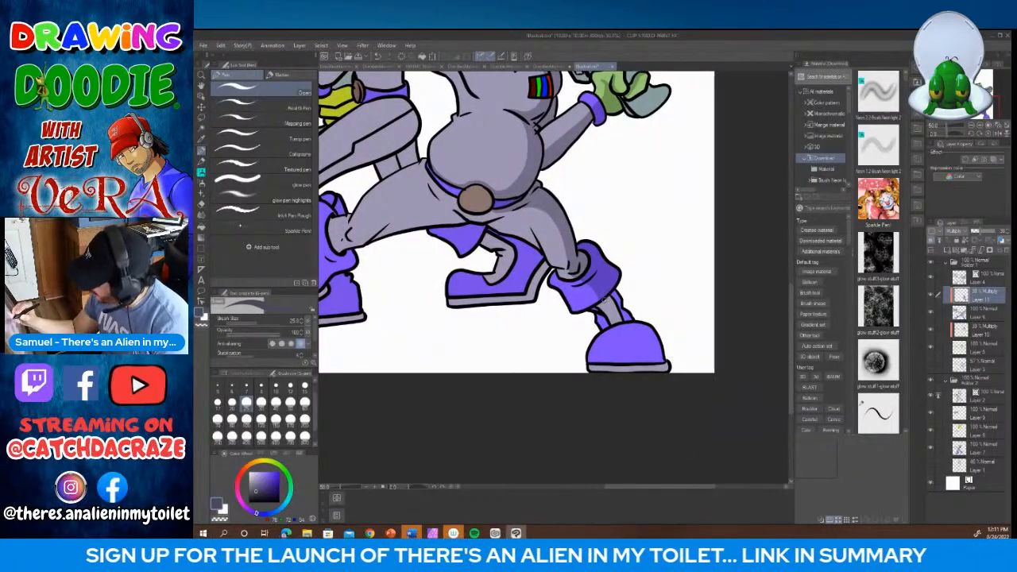
mouse_move(605, 298)
mouse_down()
mouse_move(617, 324)
mouse_move(621, 309)
mouse_move(633, 319)
mouse_move(623, 322)
mouse_up()
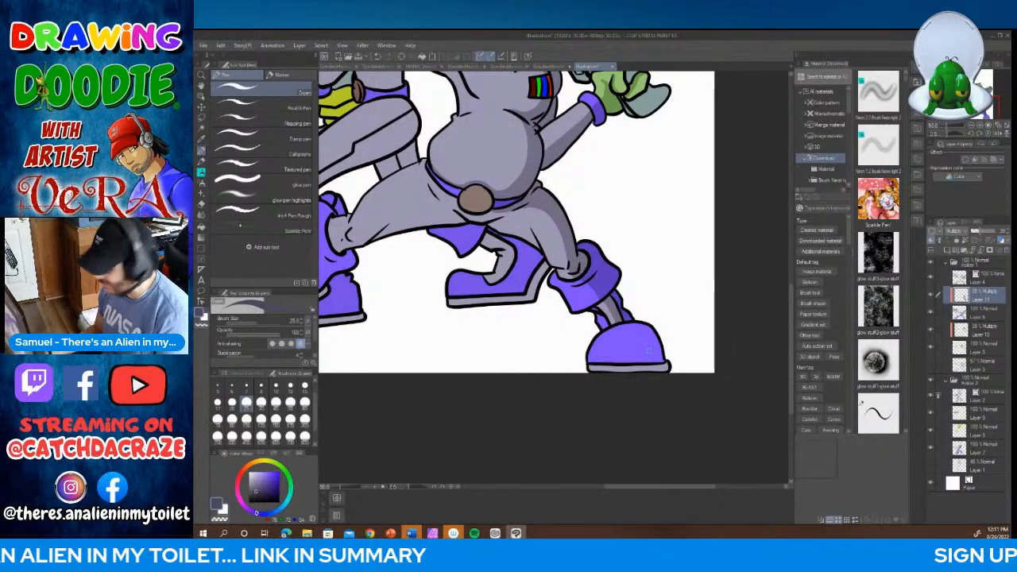
mouse_move(622, 324)
mouse_down()
mouse_move(628, 370)
mouse_move(666, 366)
mouse_move(646, 369)
mouse_up()
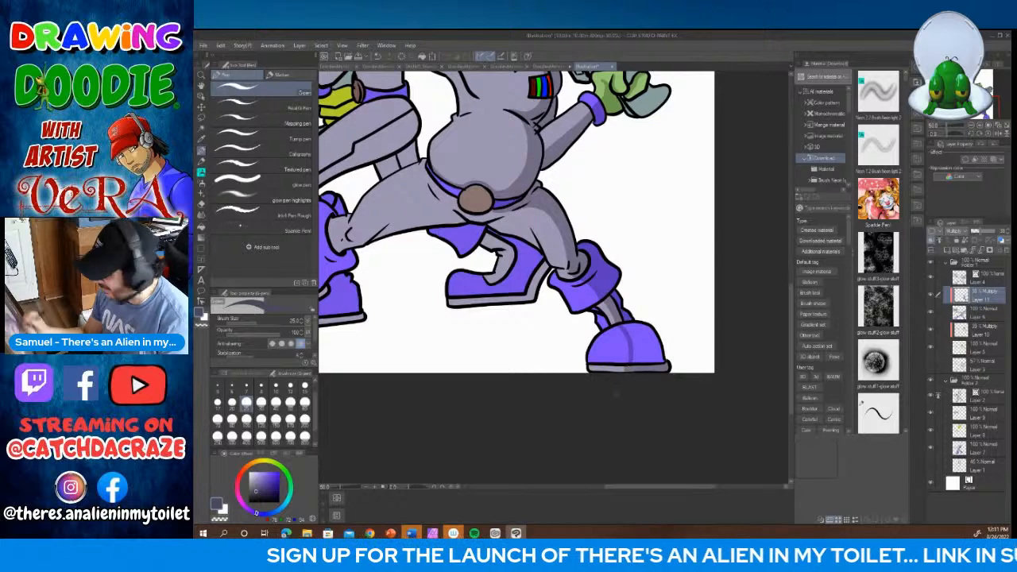
click(291, 404)
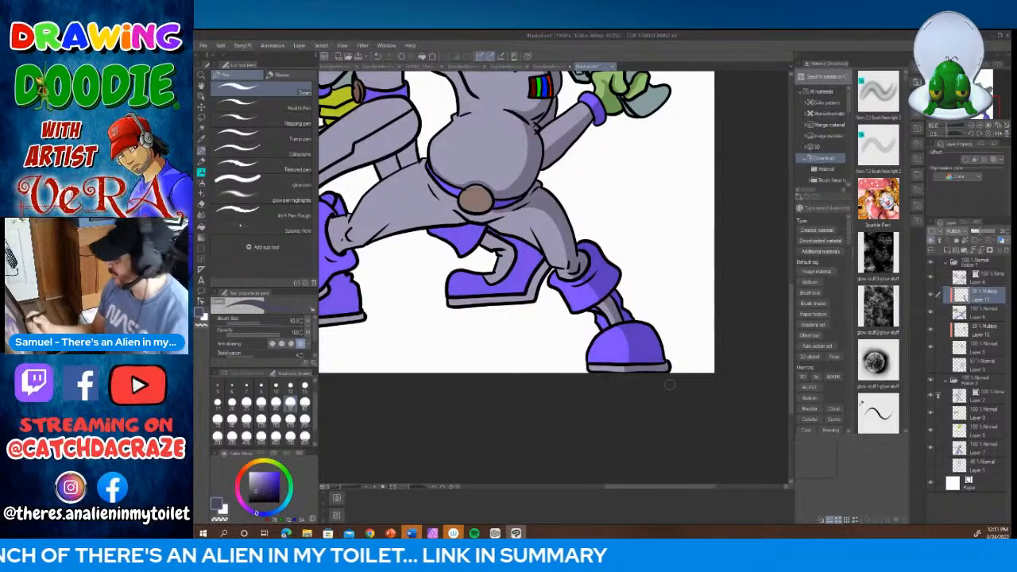
Step: Shade the round brown belt buckle and the hip and thigh below the belly at brush size 30
drag(656, 492, 633, 493)
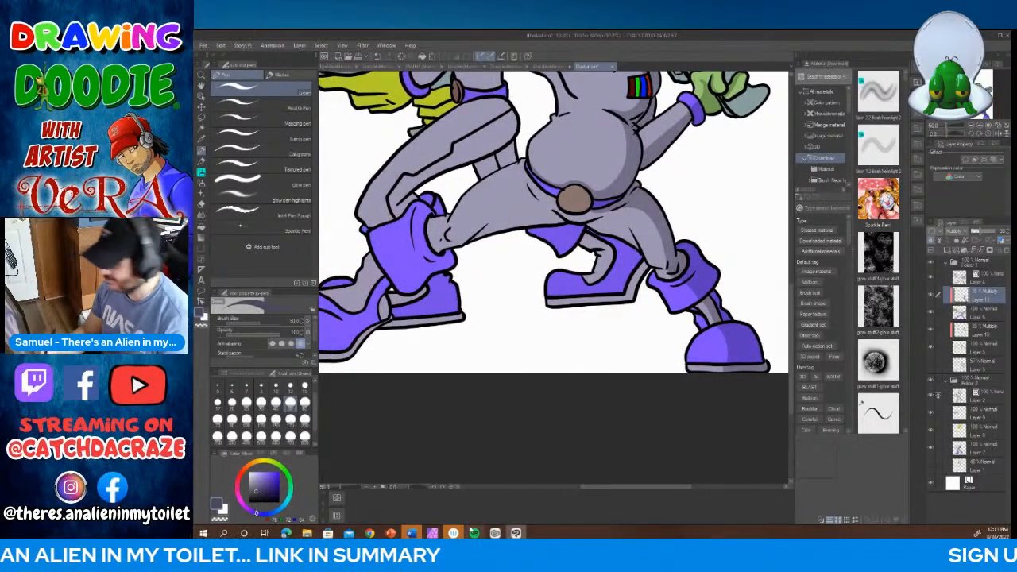
click(261, 403)
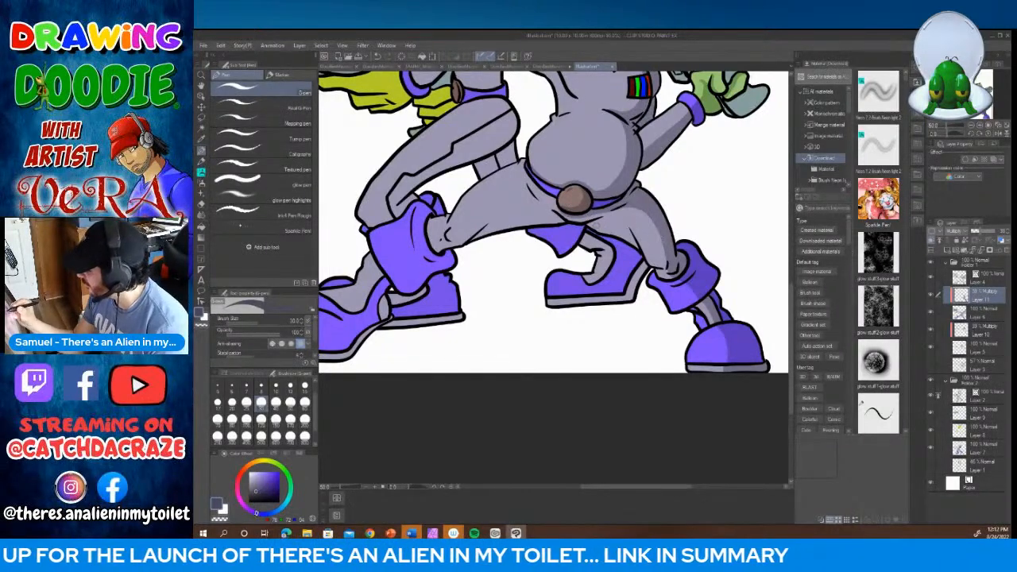
drag(627, 228, 663, 272)
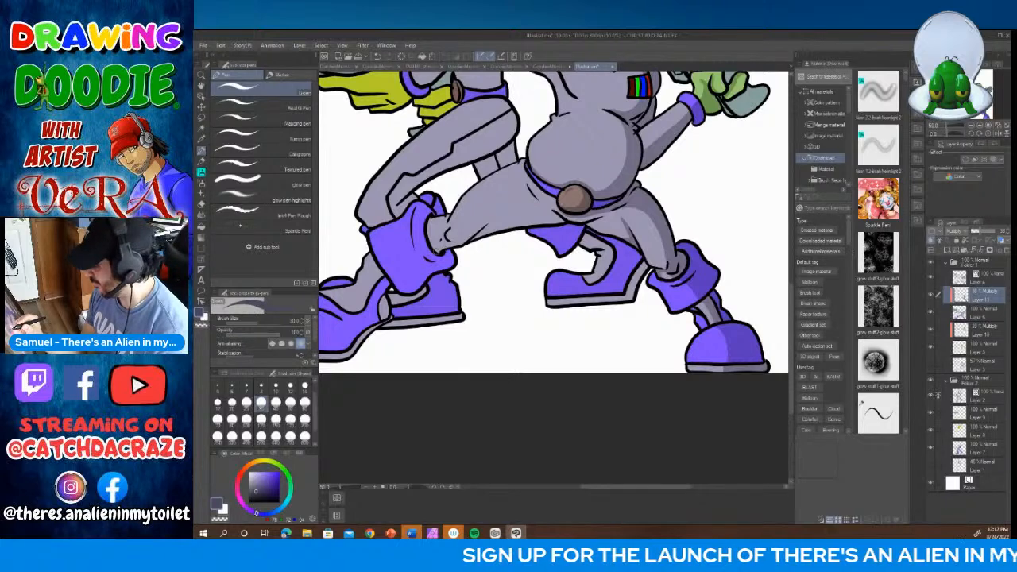
Step: Shade the front alien's other leg along the knee folds, the underside of the thigh and the purple boot cuff
mouse_move(437, 251)
mouse_down()
mouse_move(563, 215)
mouse_move(432, 248)
mouse_move(446, 238)
mouse_up()
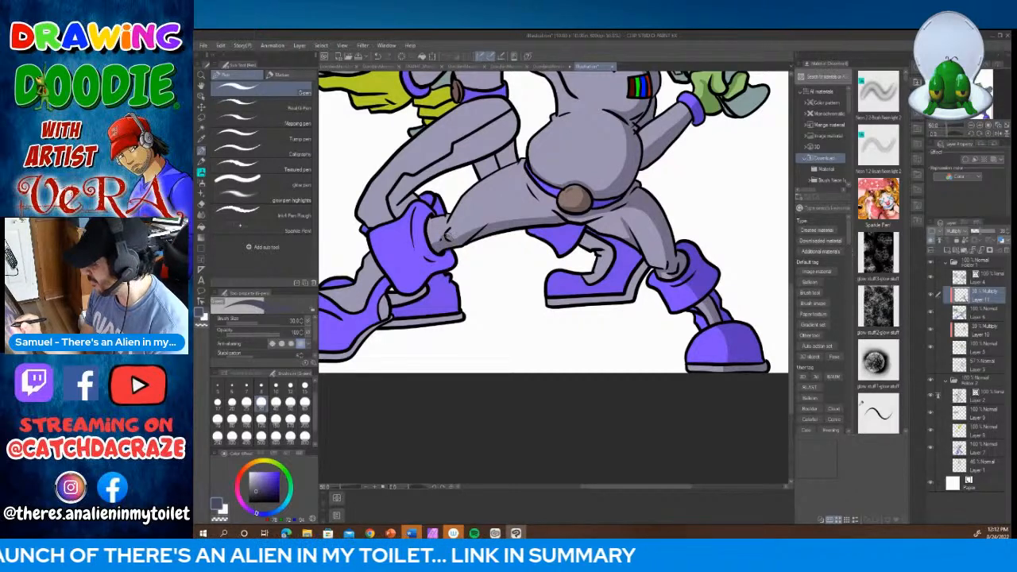
mouse_move(502, 228)
mouse_down()
mouse_move(553, 211)
mouse_move(556, 199)
mouse_move(574, 220)
mouse_move(628, 208)
mouse_move(590, 211)
mouse_move(524, 171)
mouse_move(526, 184)
mouse_up()
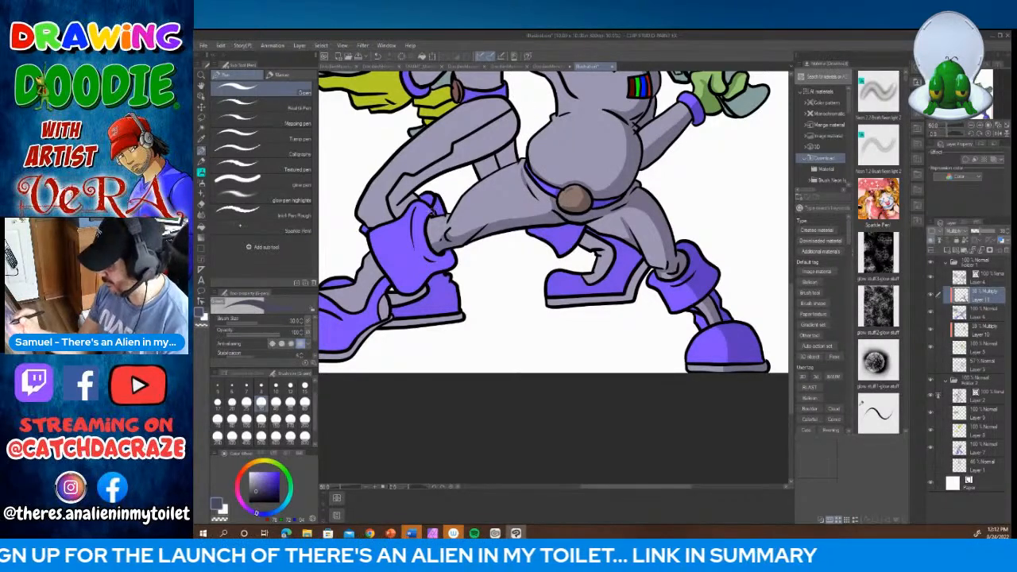
mouse_move(434, 211)
mouse_down()
mouse_move(422, 235)
mouse_move(432, 256)
mouse_move(455, 250)
mouse_move(449, 267)
mouse_move(400, 291)
mouse_move(393, 279)
mouse_move(447, 262)
mouse_move(413, 283)
mouse_up()
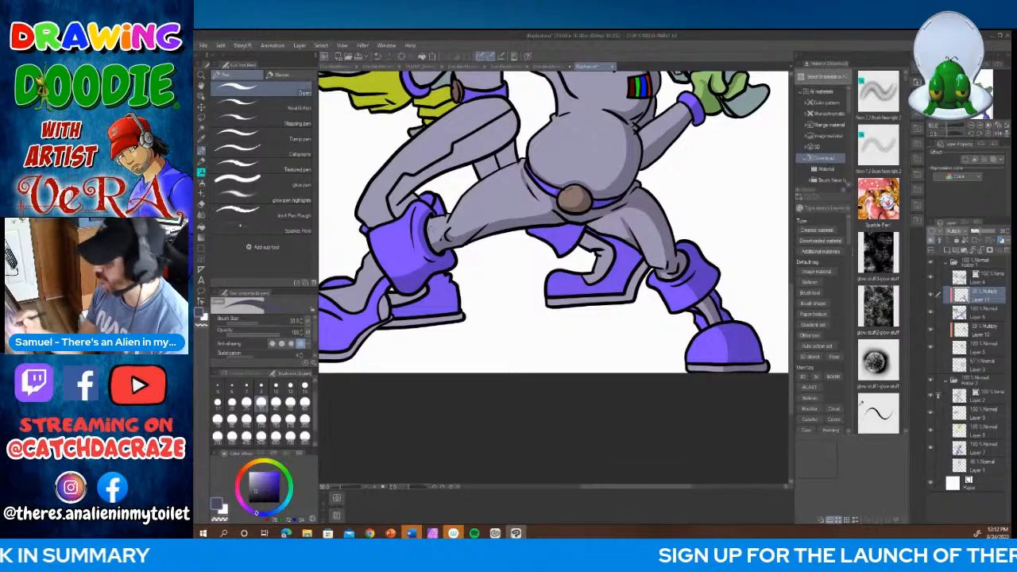
drag(415, 225, 430, 258)
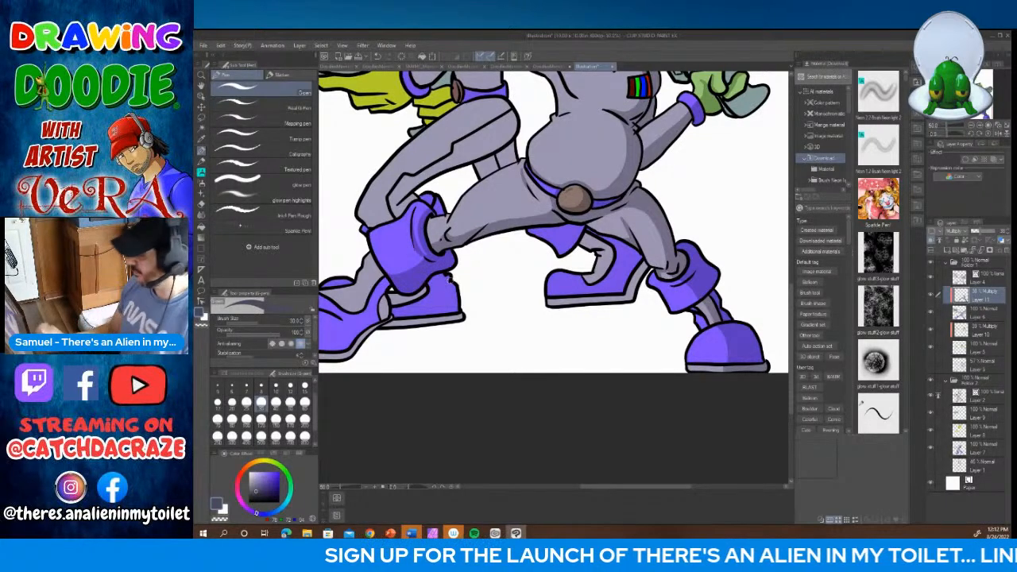
Step: Shade the gray ankle below that cuff and the rear side of the purple boot down to its sole
drag(626, 488, 572, 492)
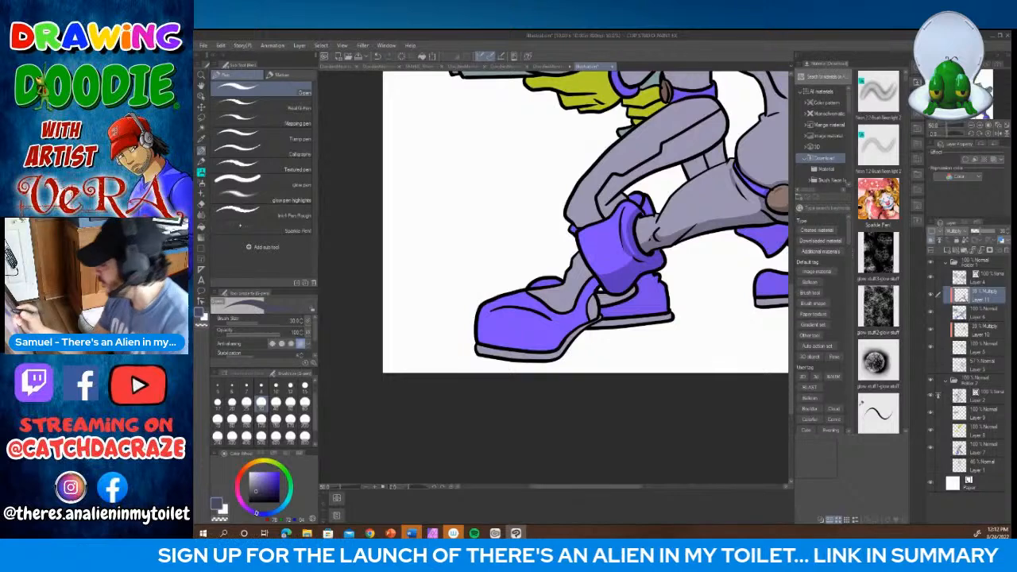
mouse_move(581, 254)
mouse_down()
mouse_move(599, 318)
mouse_move(572, 340)
mouse_up()
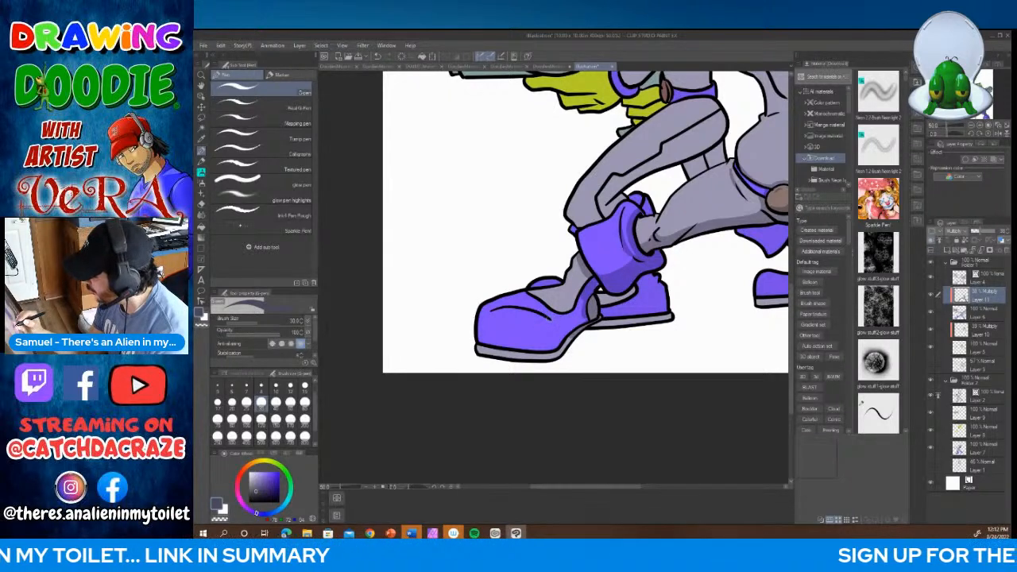
drag(553, 321, 555, 352)
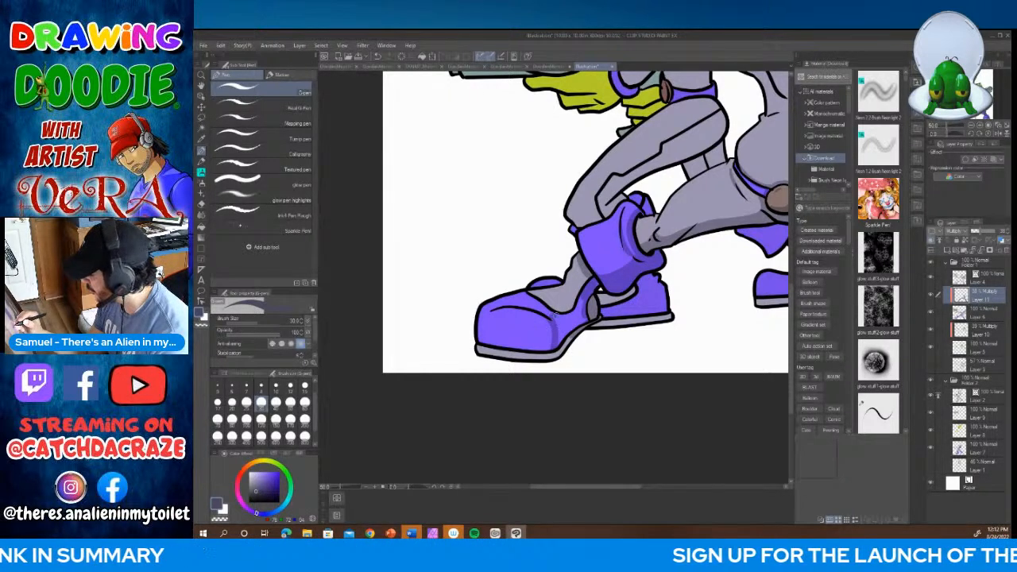
mouse_move(554, 316)
mouse_down()
mouse_move(591, 275)
mouse_move(579, 318)
mouse_move(553, 321)
mouse_move(563, 319)
mouse_move(559, 349)
mouse_up()
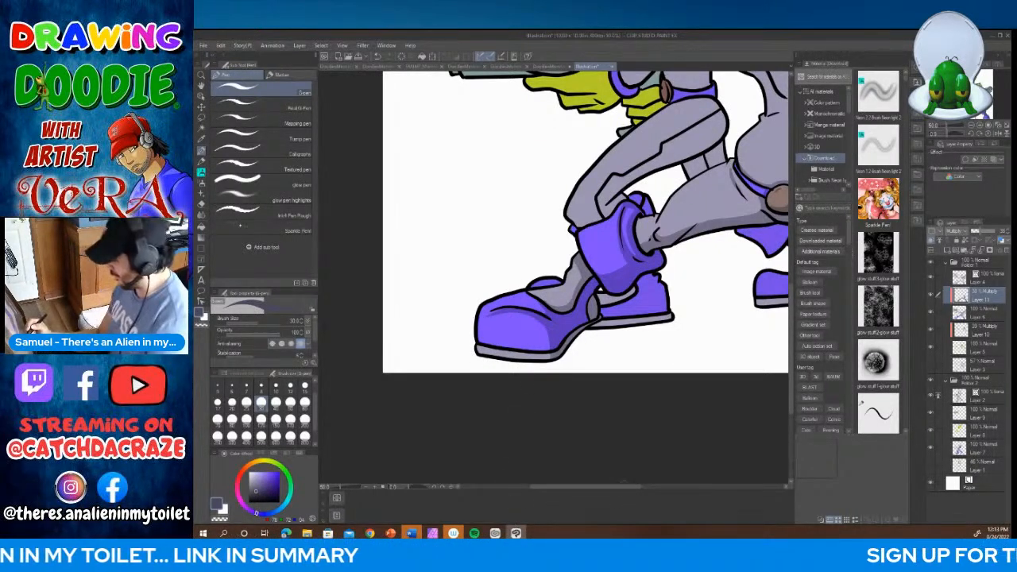
drag(631, 486, 679, 492)
drag(793, 296, 793, 264)
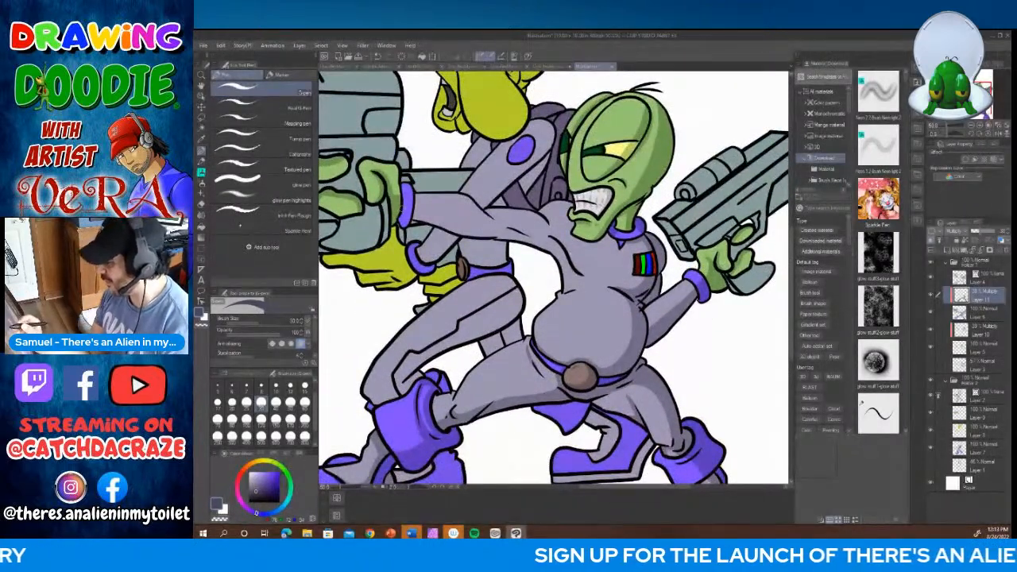
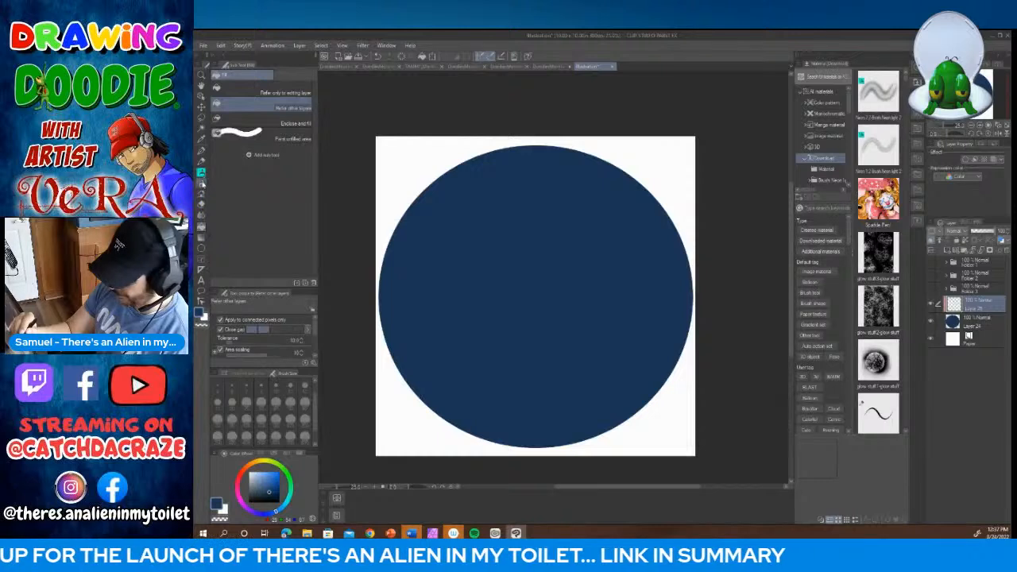
Step: Mottle the navy background circle with darker blue patches using the Dappled light brush, concentrating on the lower edge
click(202, 193)
click(230, 75)
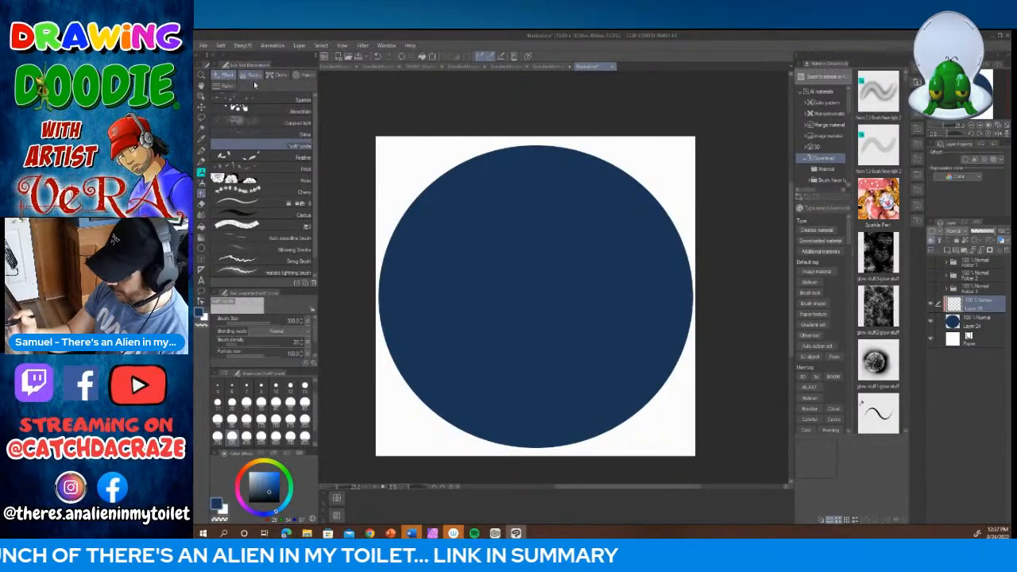
click(245, 121)
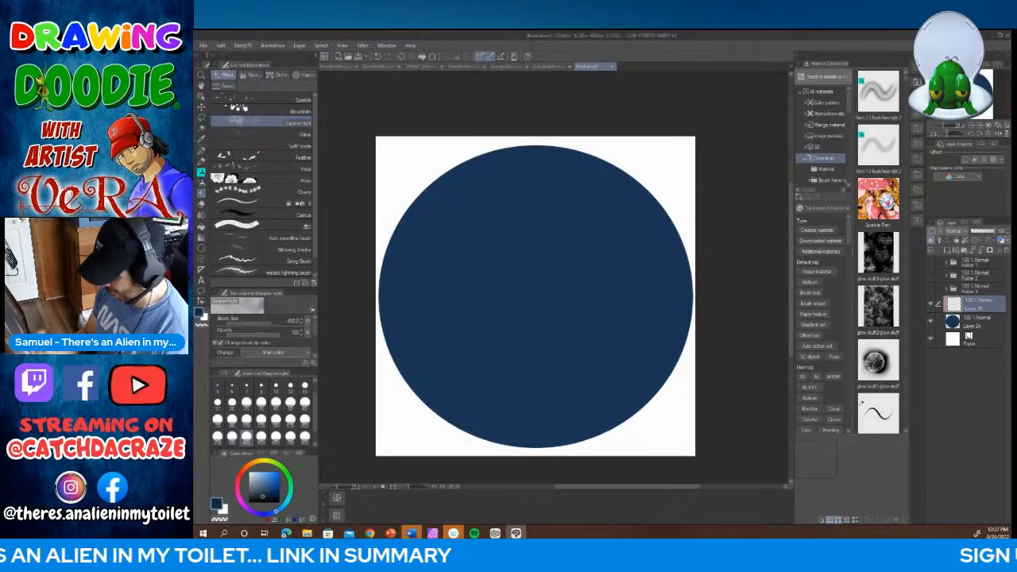
mouse_move(501, 171)
mouse_down()
mouse_move(475, 179)
mouse_move(400, 268)
mouse_move(573, 179)
mouse_move(623, 199)
mouse_move(401, 299)
mouse_move(573, 292)
mouse_move(645, 329)
mouse_move(432, 396)
mouse_move(639, 427)
mouse_move(465, 425)
mouse_move(474, 414)
mouse_move(423, 341)
mouse_move(636, 244)
mouse_move(607, 244)
mouse_move(531, 160)
mouse_move(376, 302)
mouse_move(487, 419)
mouse_move(648, 420)
mouse_move(516, 350)
mouse_move(426, 432)
mouse_up()
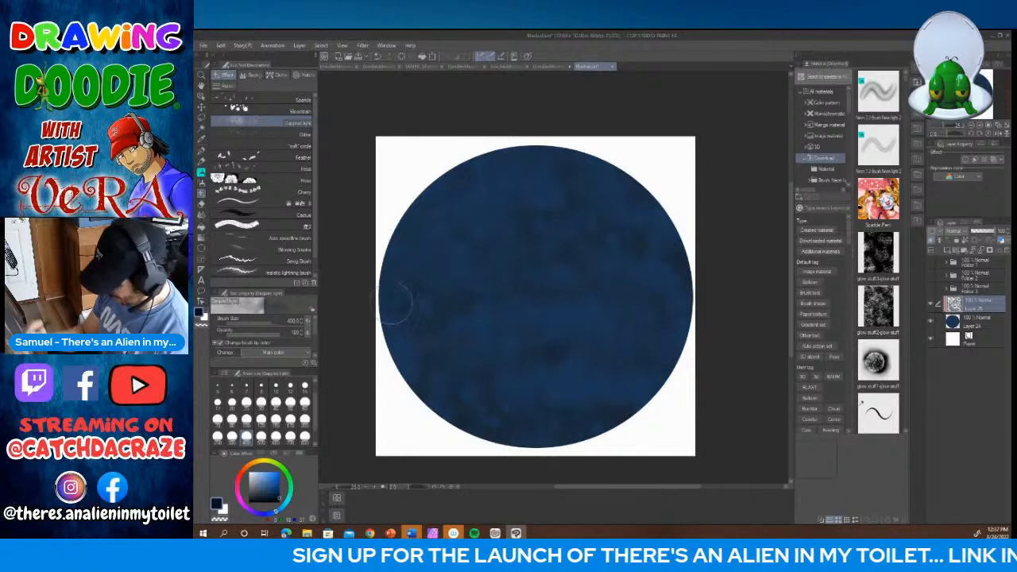
mouse_move(465, 403)
mouse_down()
mouse_move(660, 353)
mouse_move(416, 404)
mouse_move(540, 400)
mouse_move(360, 367)
mouse_up()
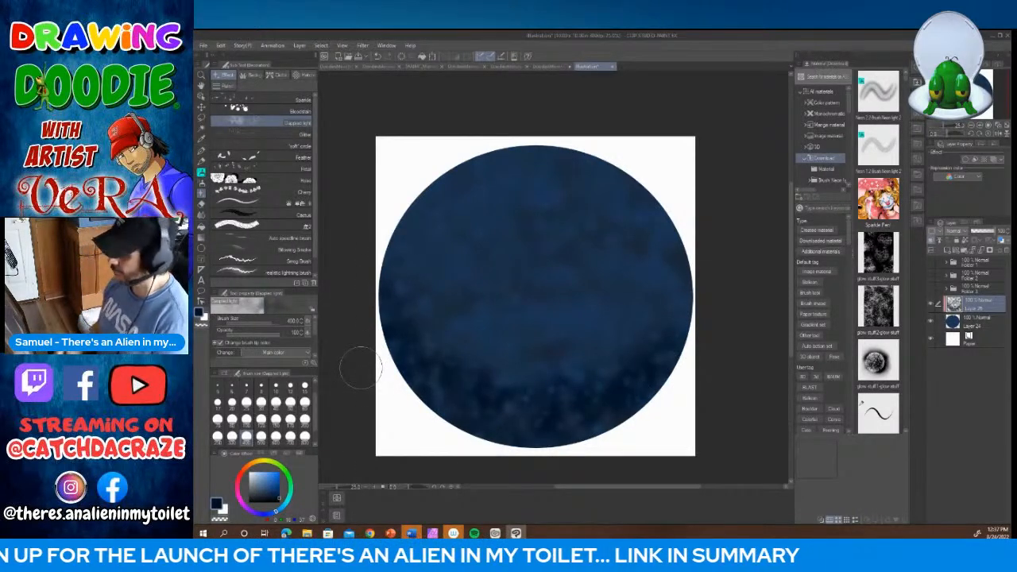
Step: Dab dark red and golden yellow patches across the circle with the Dappled light brush
click(242, 477)
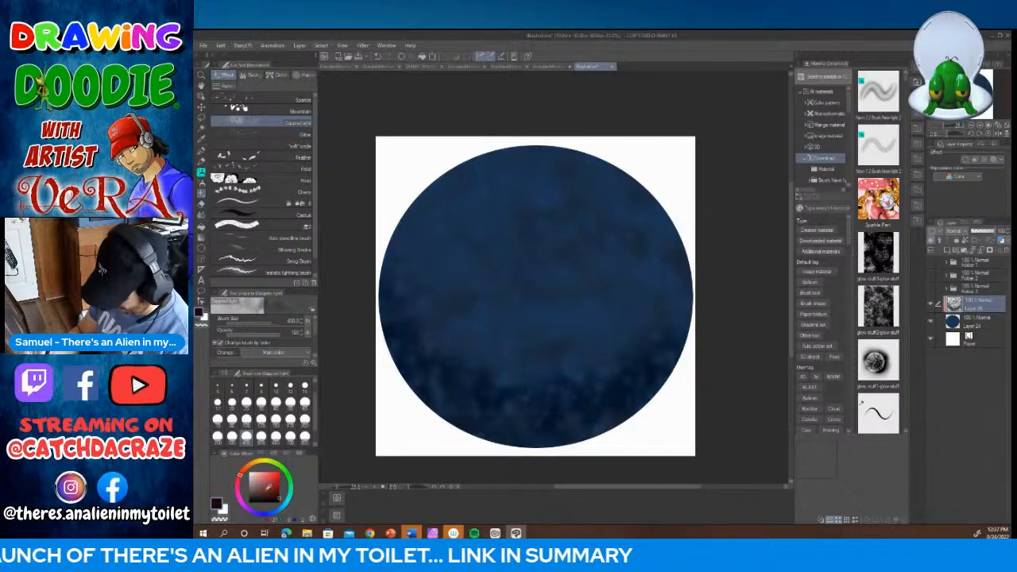
click(264, 487)
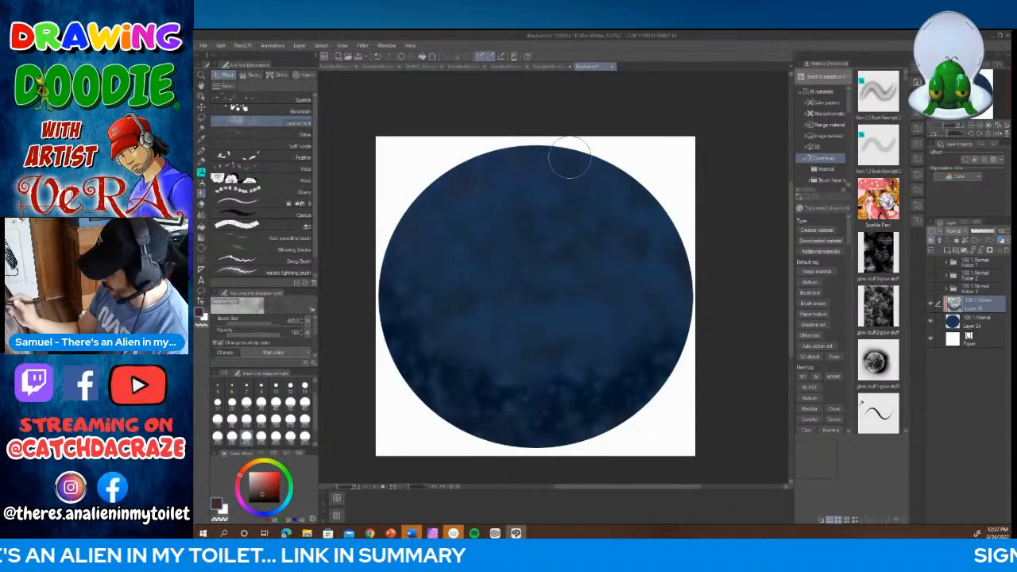
drag(528, 358, 593, 409)
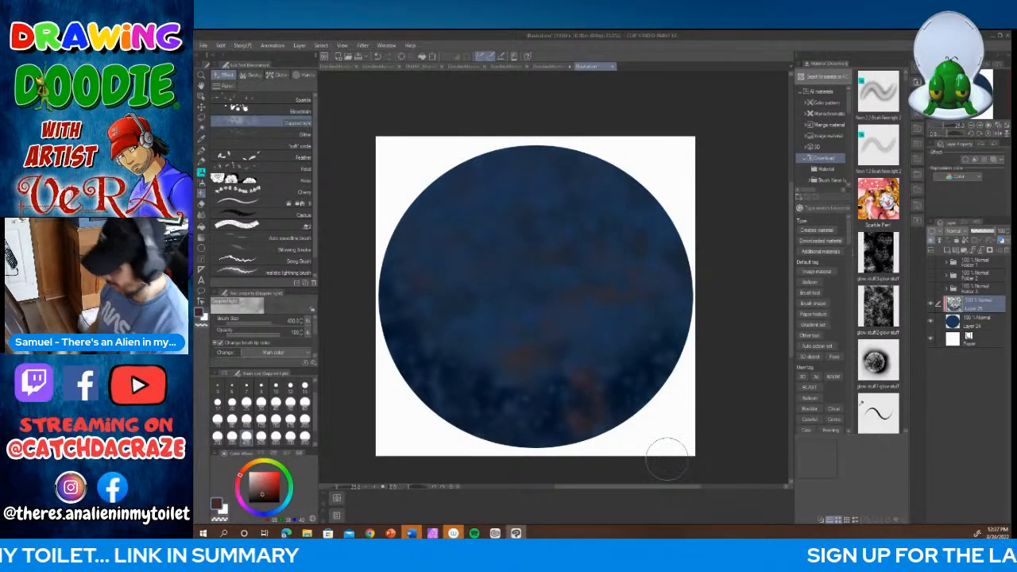
click(263, 463)
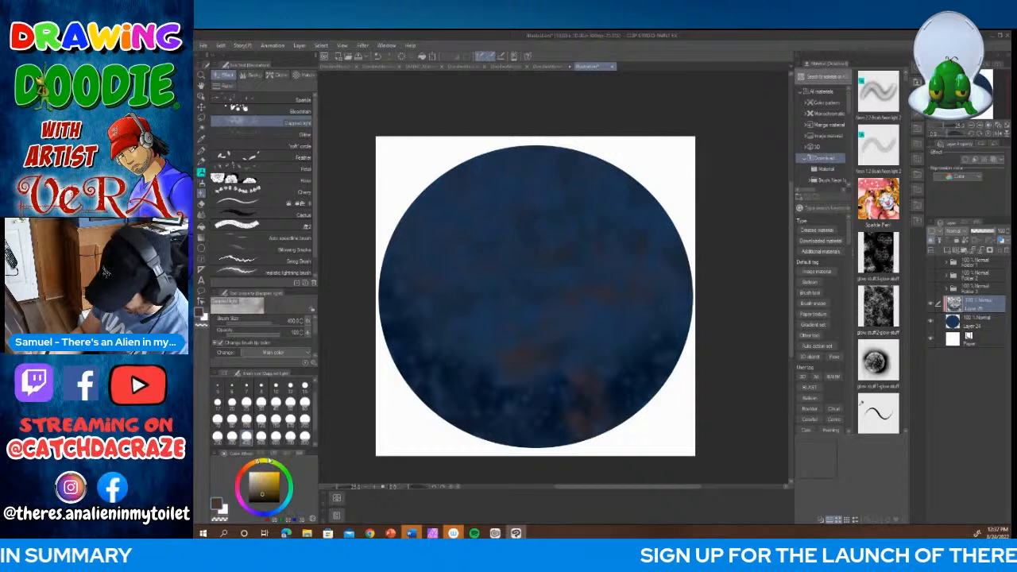
click(279, 481)
mouse_move(531, 181)
mouse_down()
mouse_move(480, 166)
mouse_move(409, 247)
mouse_move(417, 296)
mouse_move(715, 295)
mouse_move(544, 406)
mouse_move(643, 346)
mouse_move(419, 347)
mouse_move(557, 348)
mouse_move(662, 221)
mouse_move(438, 269)
mouse_move(426, 286)
mouse_move(585, 165)
mouse_move(330, 306)
mouse_up()
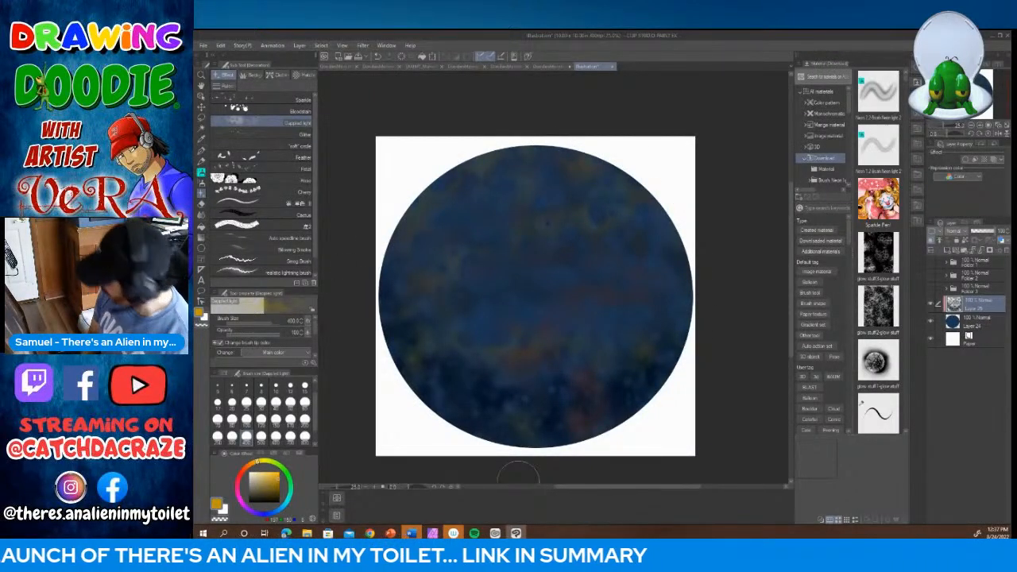
Step: Add a new layer and paint deep blue-violet haze over the circle with the Cloud brush at size 600
click(947, 249)
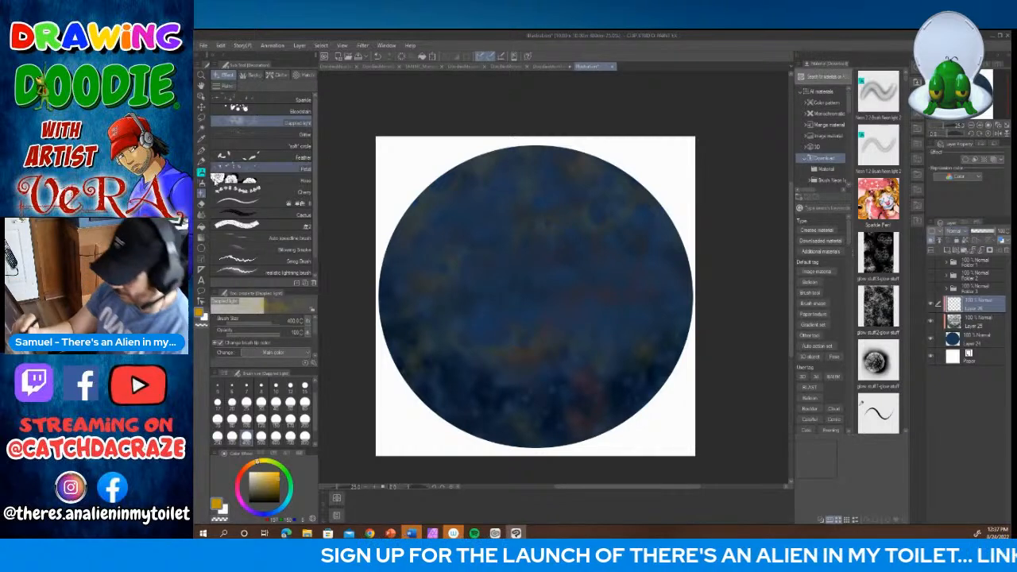
click(251, 75)
click(253, 191)
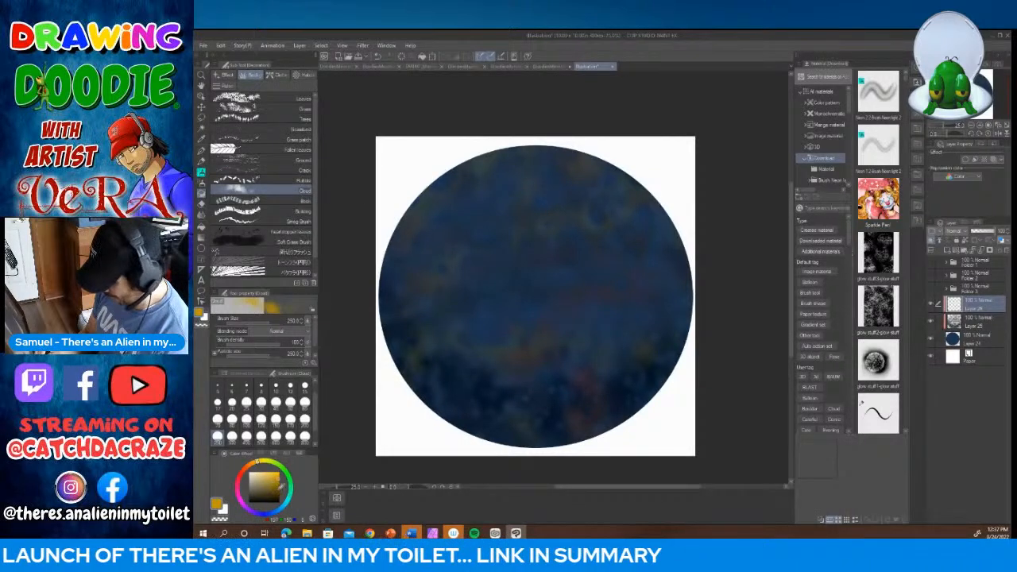
drag(278, 509, 271, 513)
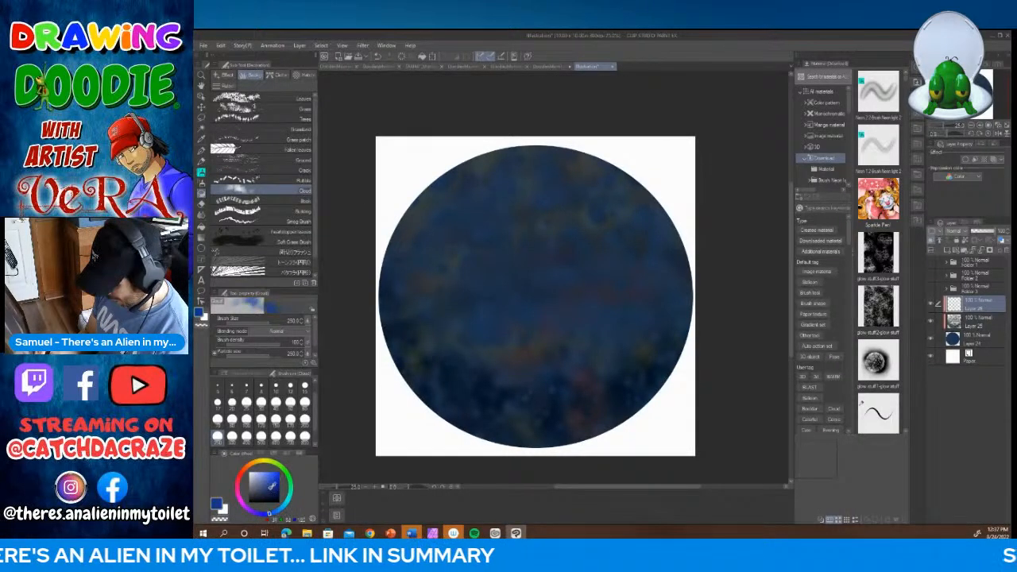
click(280, 490)
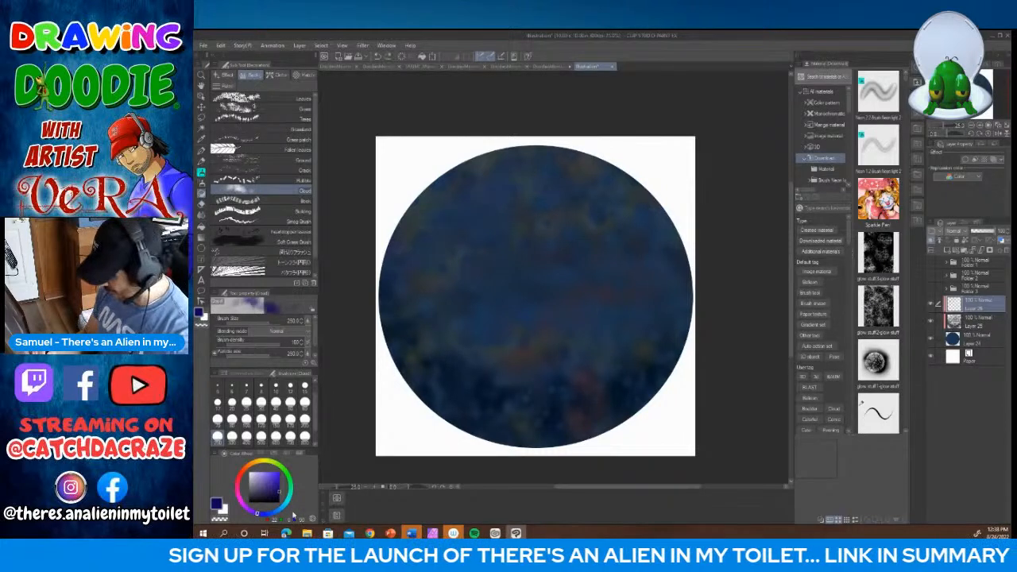
click(276, 436)
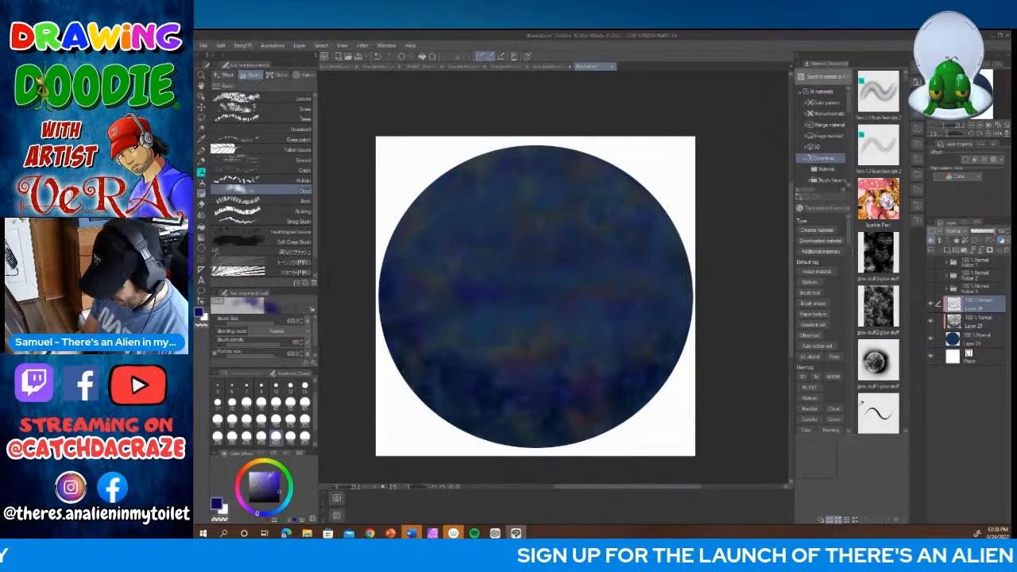
Step: Paint muted mauve clouds over the sky and a black cloud band across the lower part of the circle
click(238, 490)
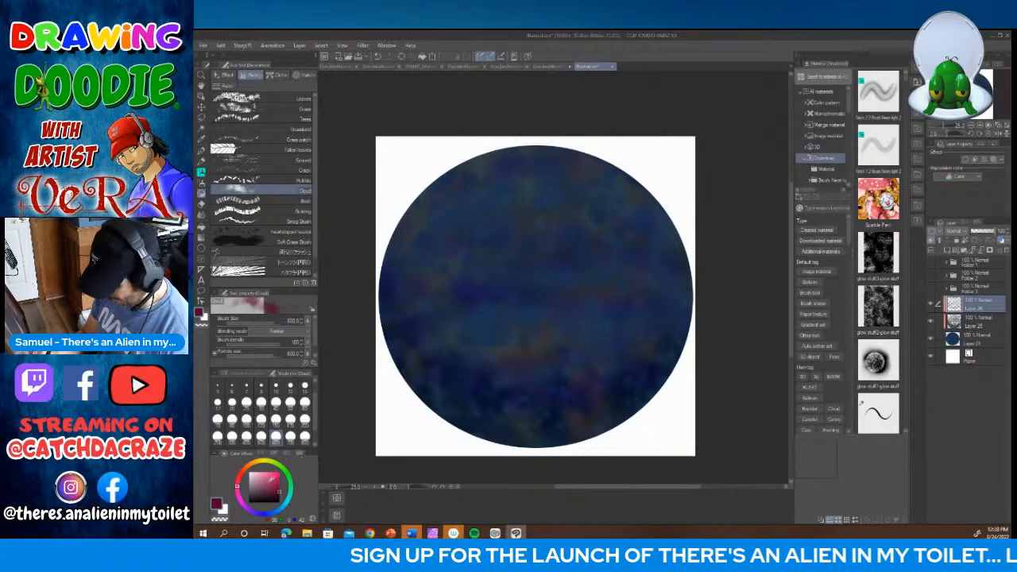
click(261, 480)
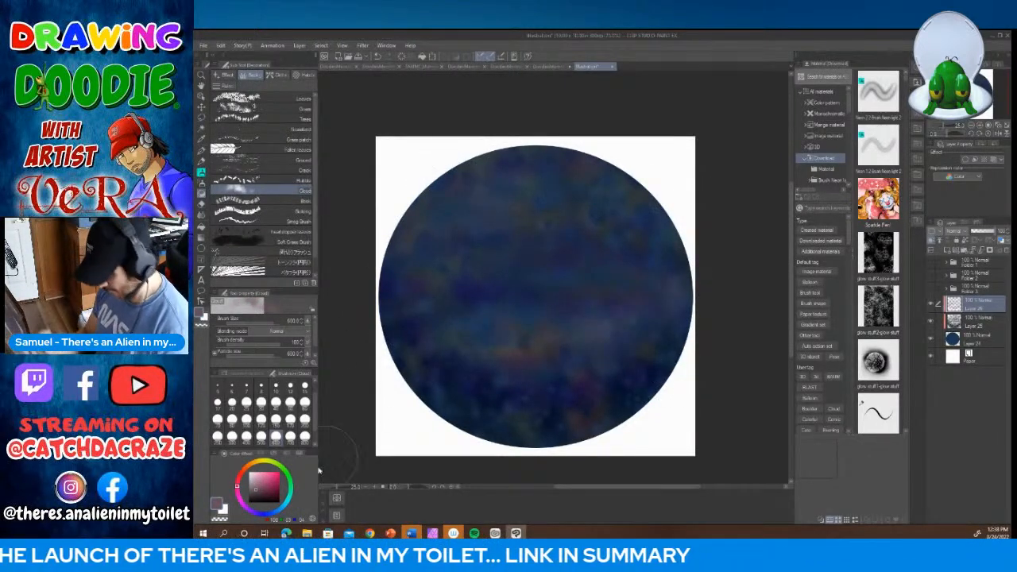
click(279, 501)
mouse_move(390, 382)
mouse_down()
mouse_move(692, 408)
mouse_move(373, 433)
mouse_up()
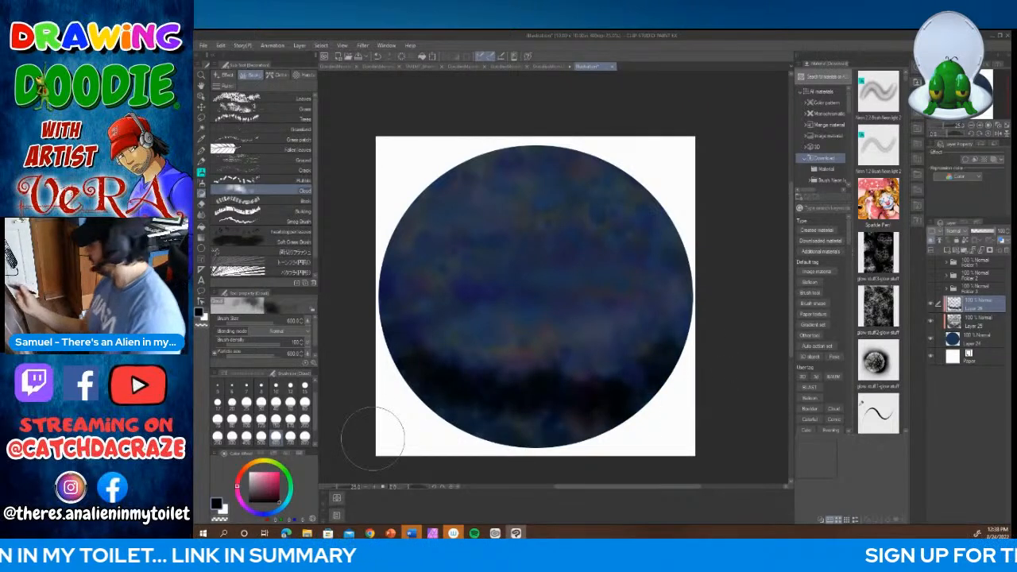
Step: Add a new layer between the cloud and dappled layers and place a pale pink Sparkle star near the circle's left edge
click(960, 323)
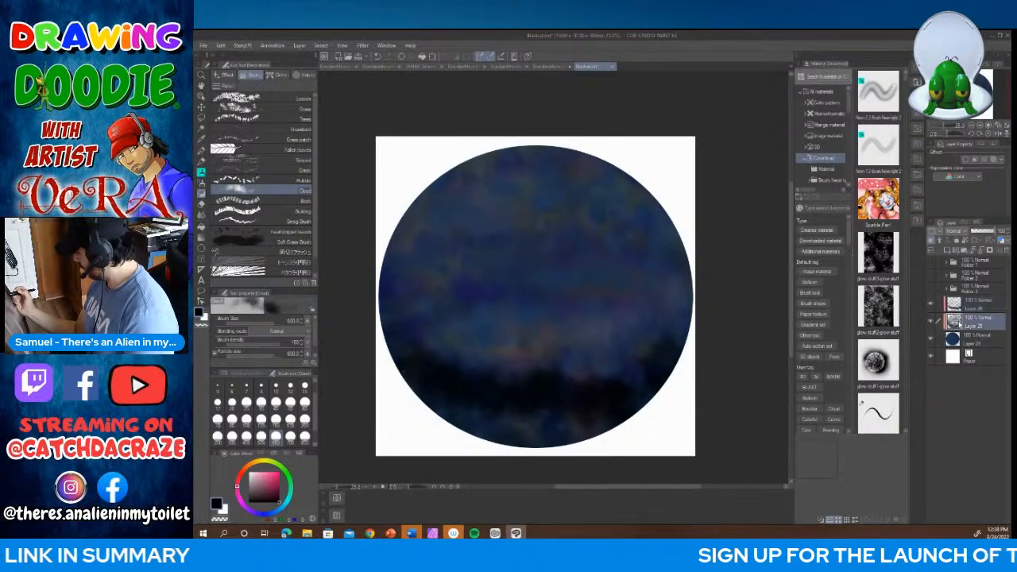
click(960, 251)
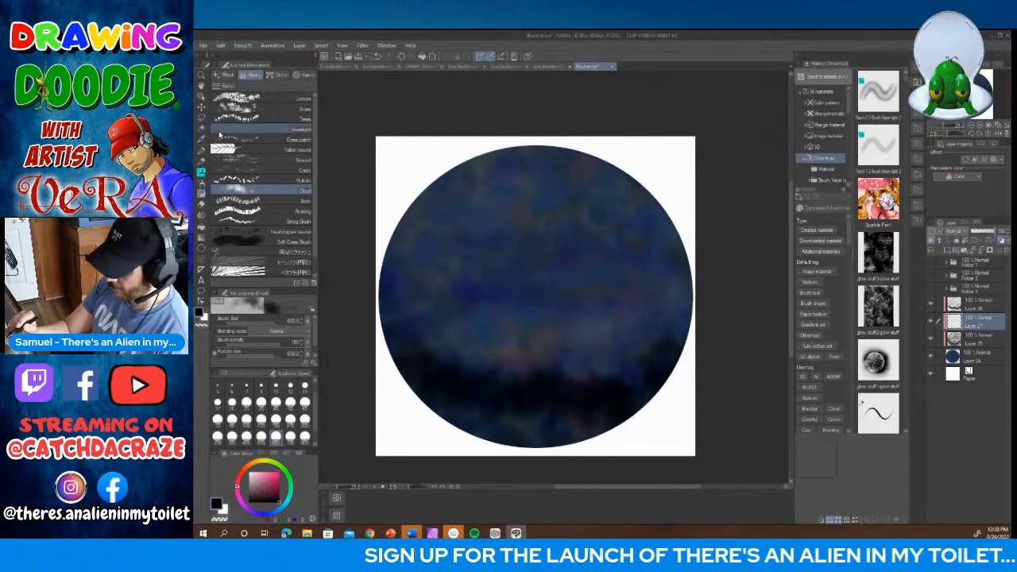
click(229, 76)
click(238, 100)
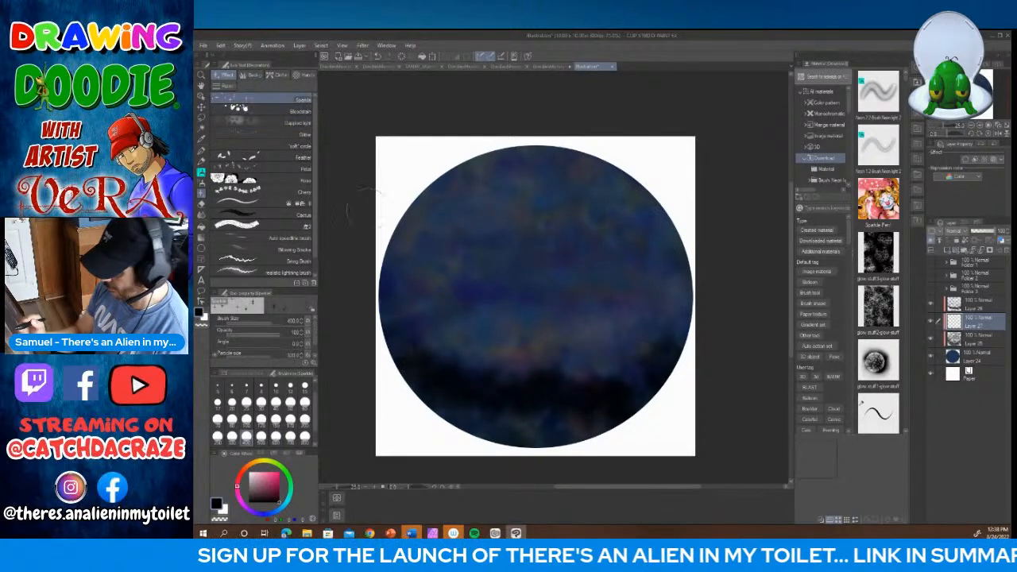
click(266, 490)
click(257, 479)
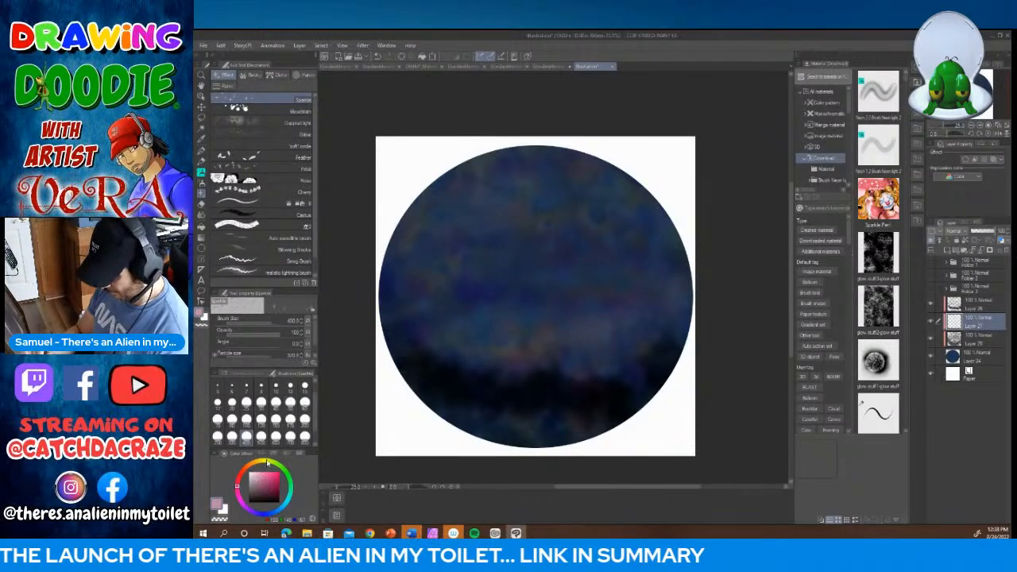
Step: Scatter small pale pink stars across the sky with the Sparkle brush at size 170
click(291, 419)
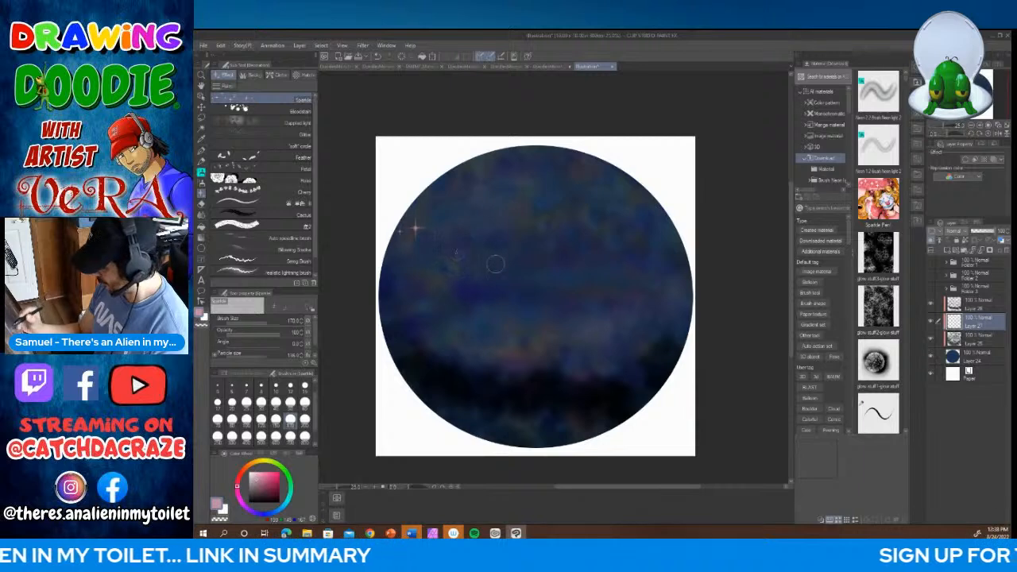
mouse_move(546, 296)
mouse_down()
mouse_move(652, 218)
mouse_move(526, 173)
mouse_up()
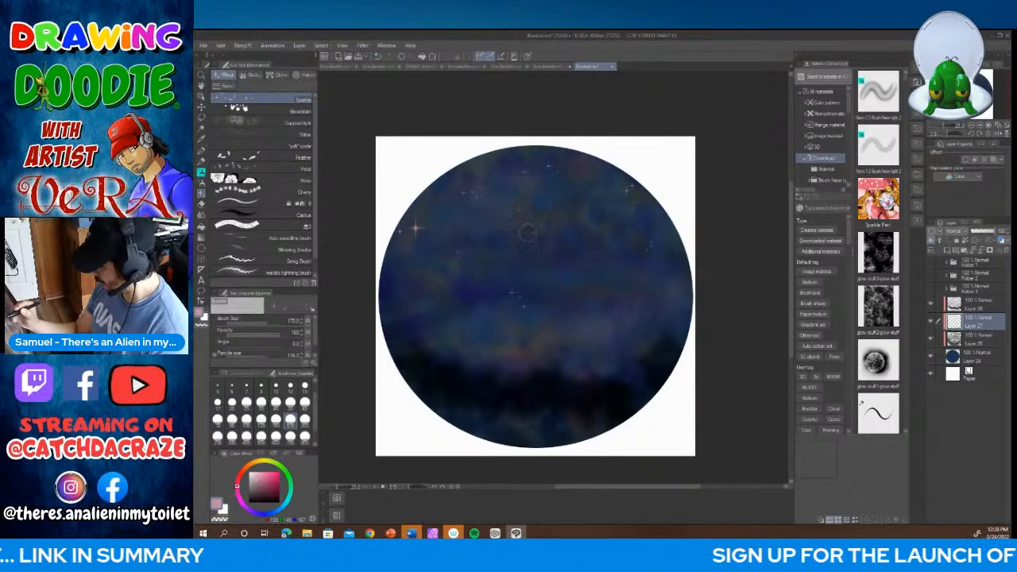
mouse_move(616, 220)
mouse_down()
mouse_move(611, 282)
mouse_move(656, 343)
mouse_move(458, 351)
mouse_move(413, 308)
mouse_move(441, 284)
mouse_up()
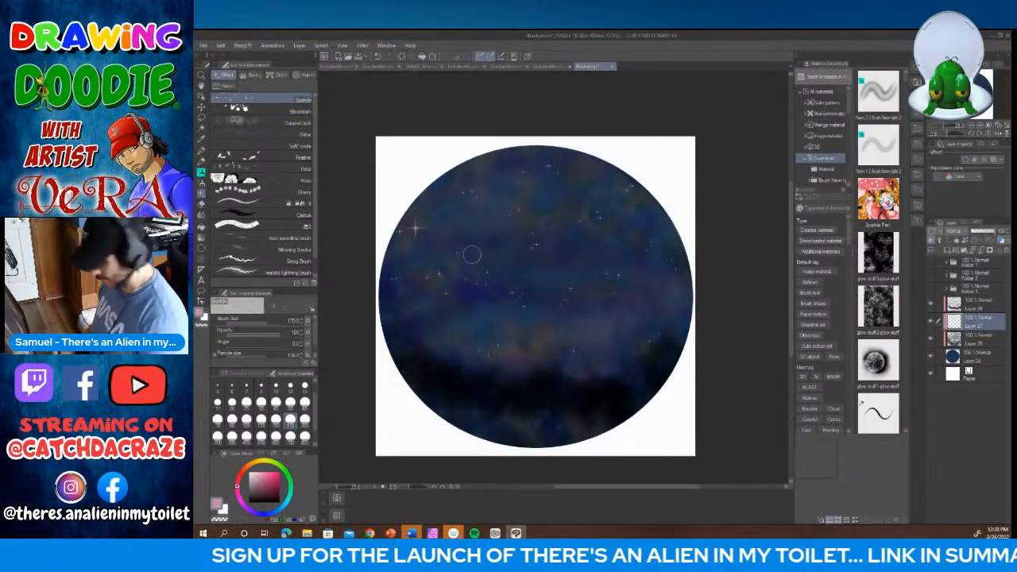
Step: Add pale yellow stars with the Sparkle brush, tiny ones at size 80 and large ones at size 800
click(263, 466)
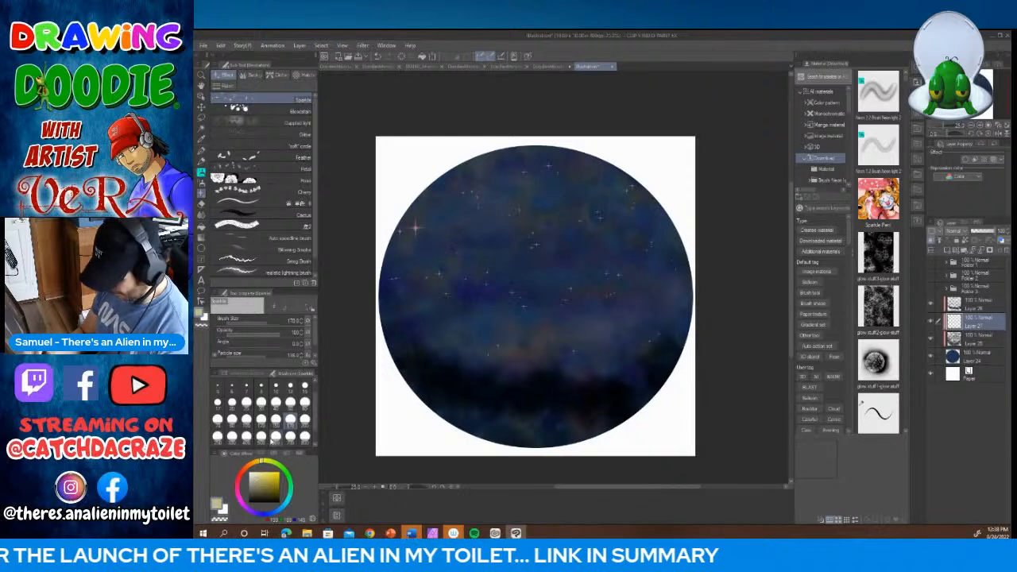
click(232, 420)
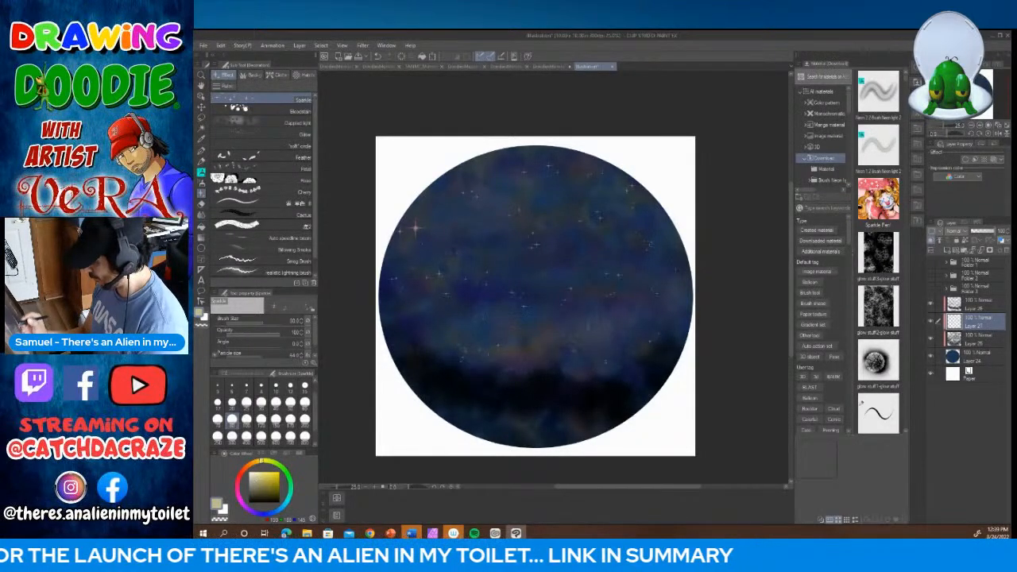
click(305, 437)
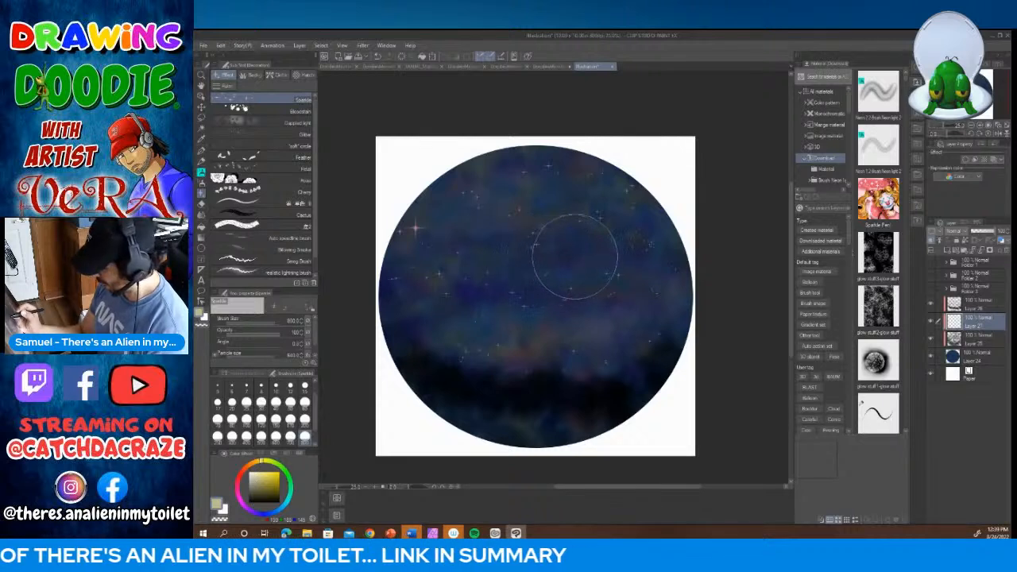
click(595, 255)
click(465, 341)
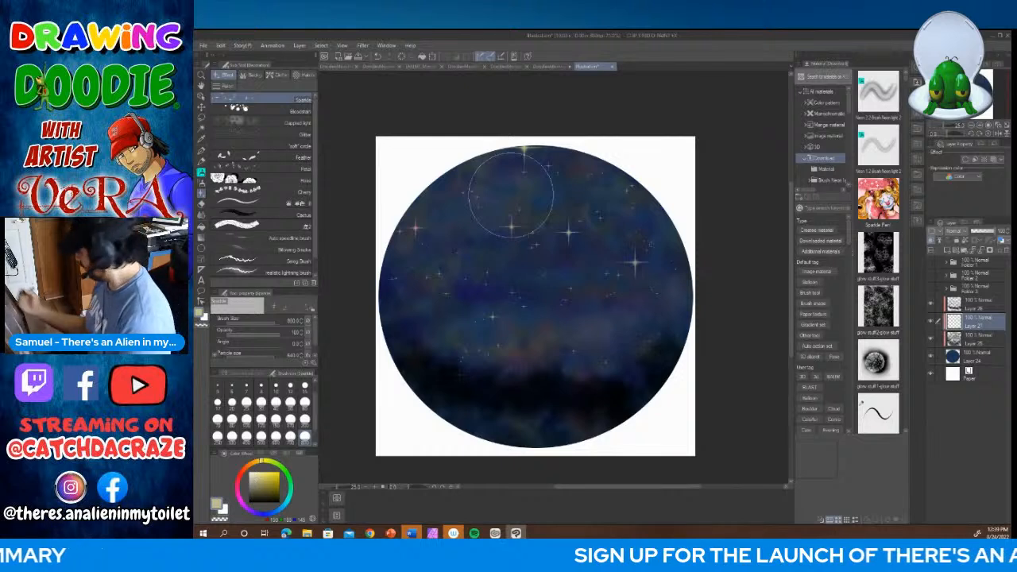
Step: Try to stamp a pale yellow moon at the circle's left side with the size 800 pen on a new layer above the navy circle
click(954, 355)
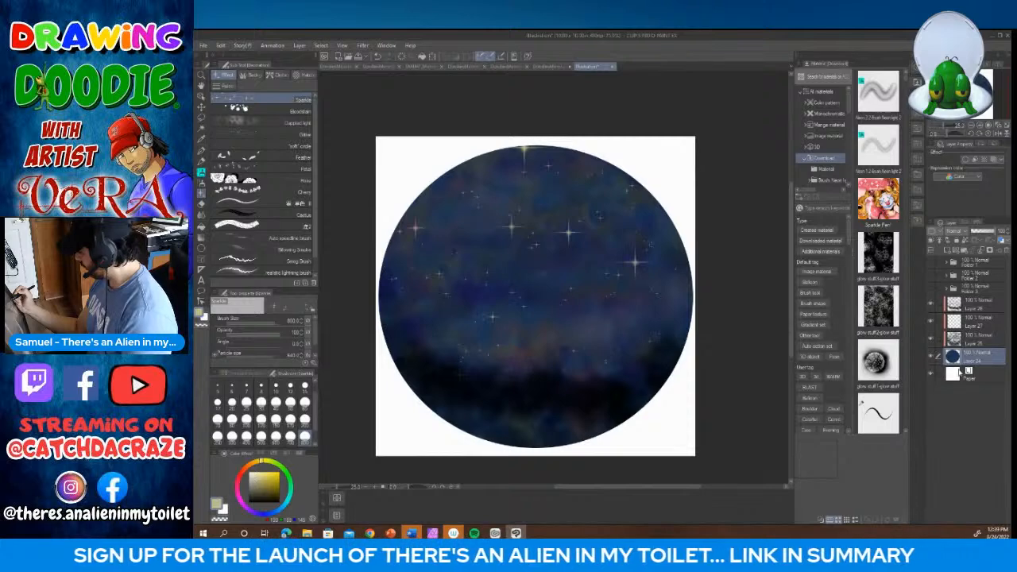
click(948, 251)
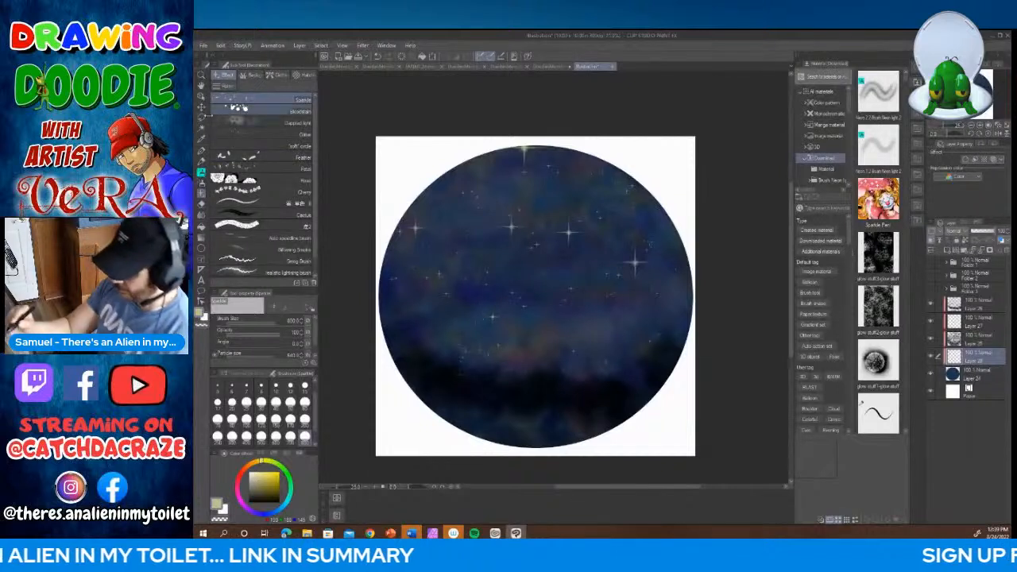
click(201, 151)
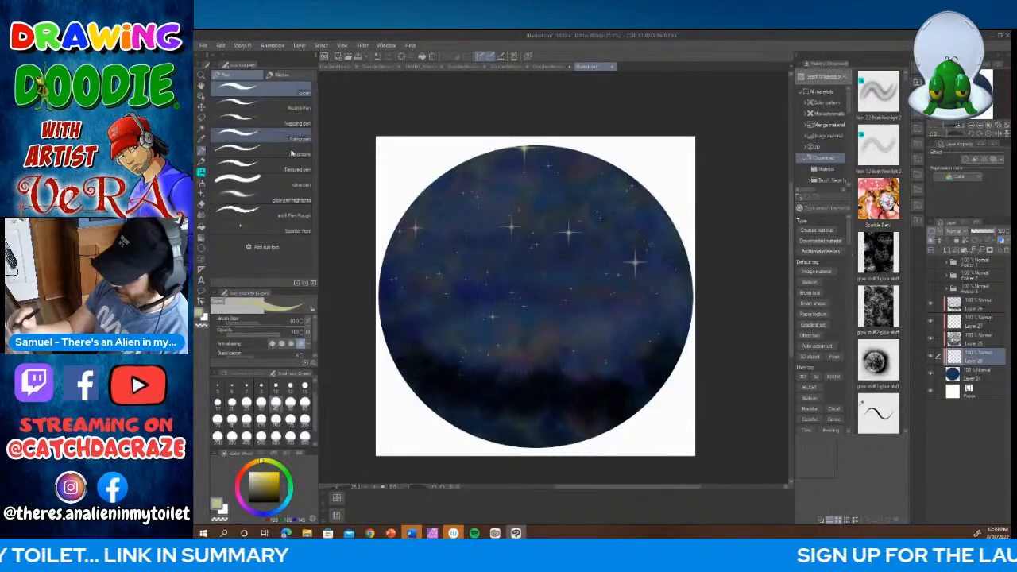
click(304, 433)
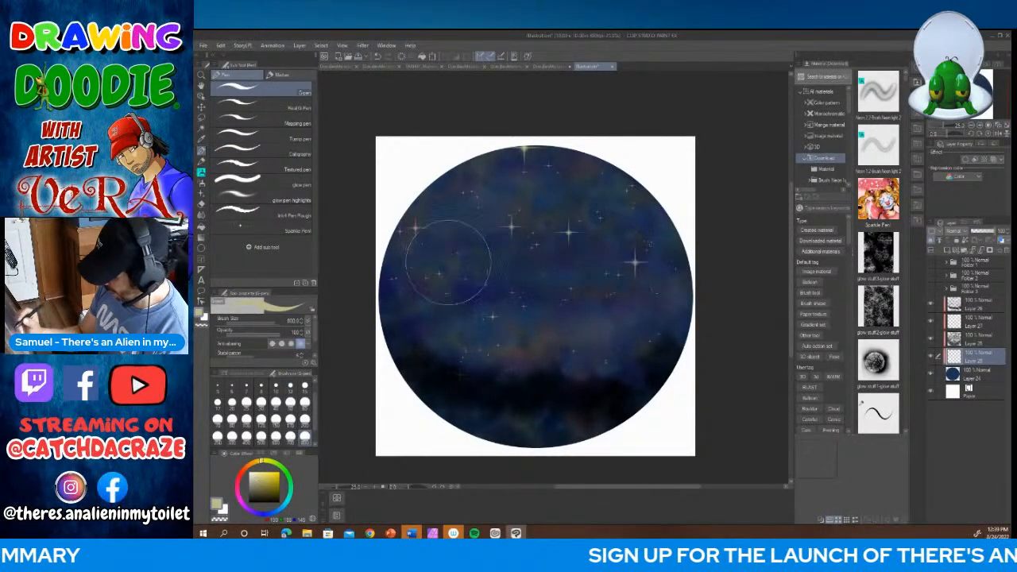
click(434, 323)
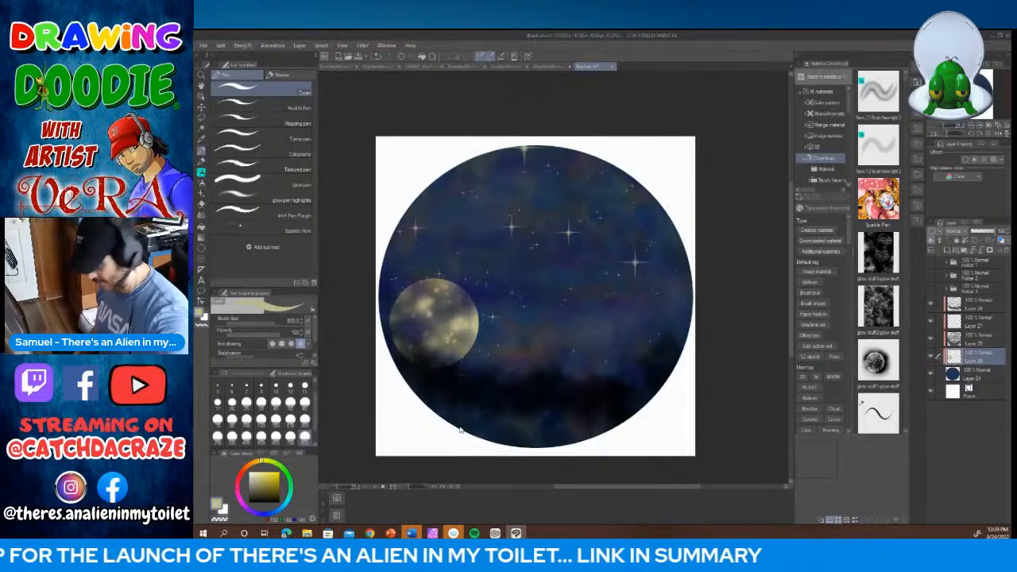
key(ctrl+z)
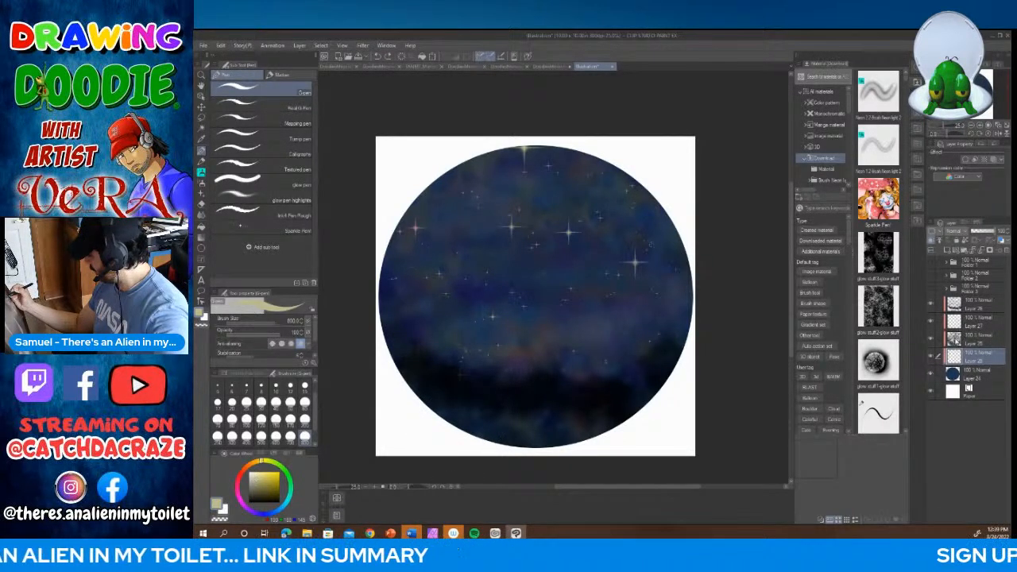
Step: Add a new layer above the dappled layer and stamp a muted olive-green moon near the circle's left edge with the size 800 pen
click(957, 342)
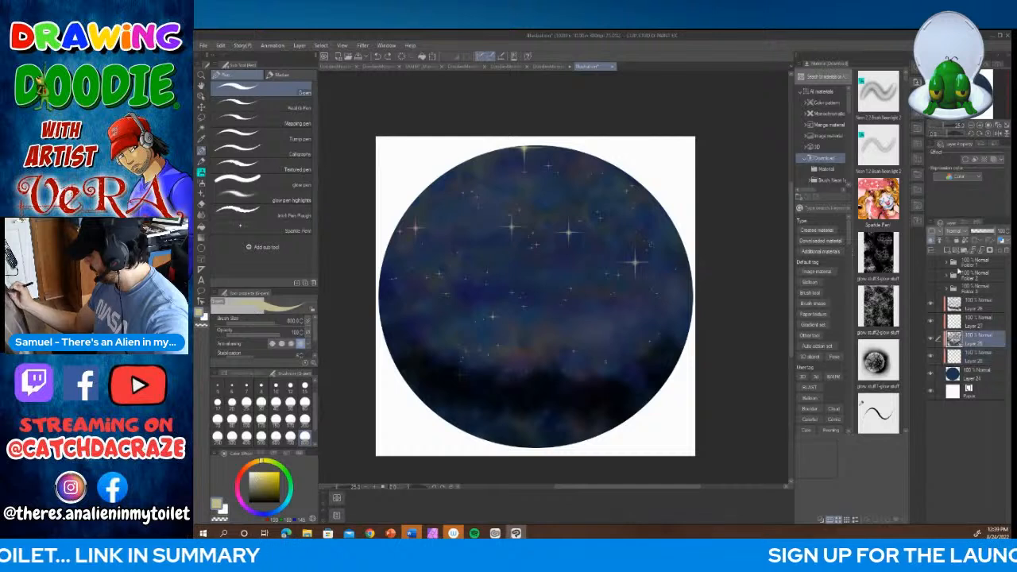
click(953, 253)
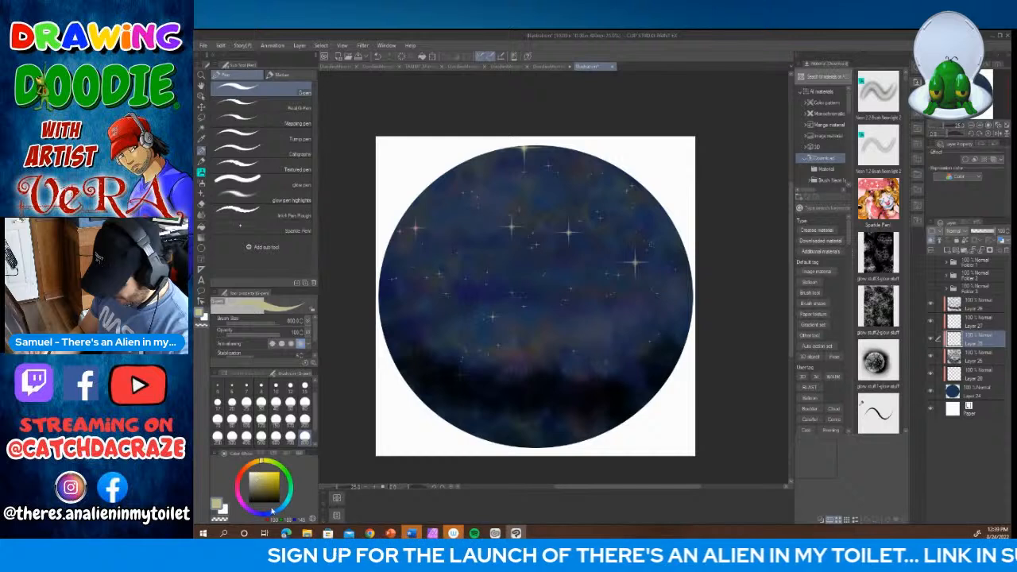
click(272, 511)
click(275, 466)
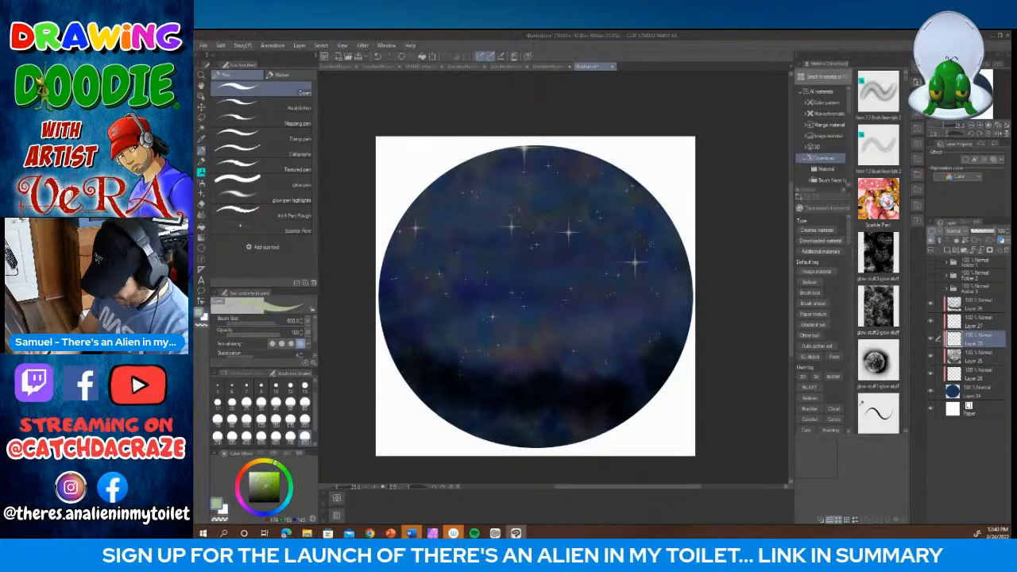
click(442, 306)
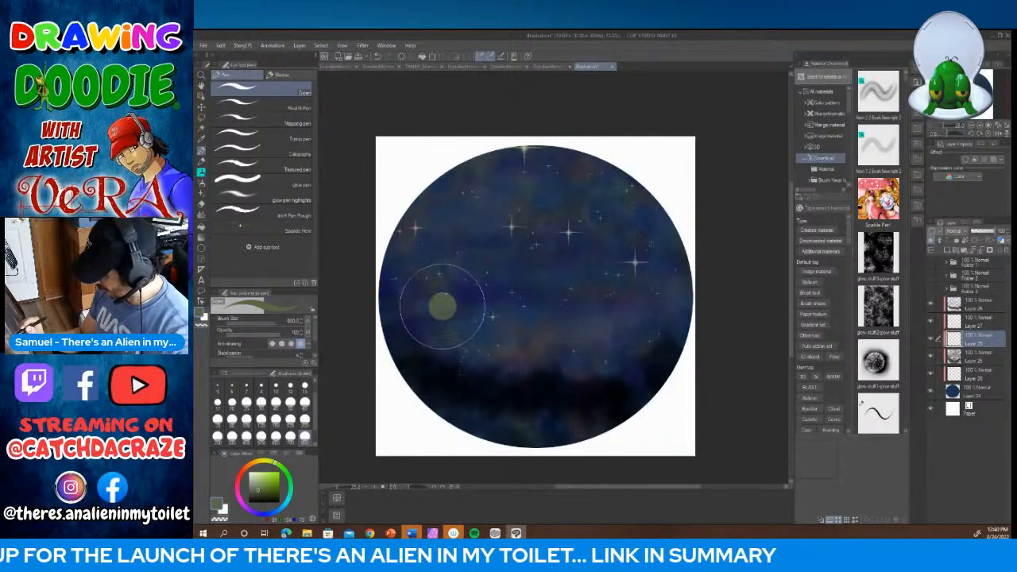
drag(442, 306, 440, 308)
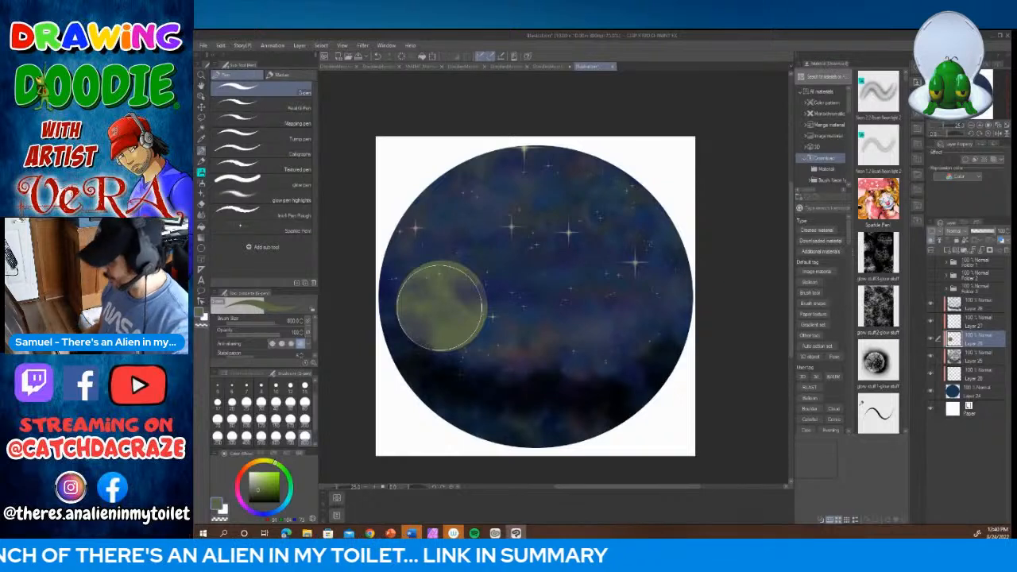
Step: Shade the moon's left side and surface patches in dark green with the soft airbrush at size 120
click(201, 182)
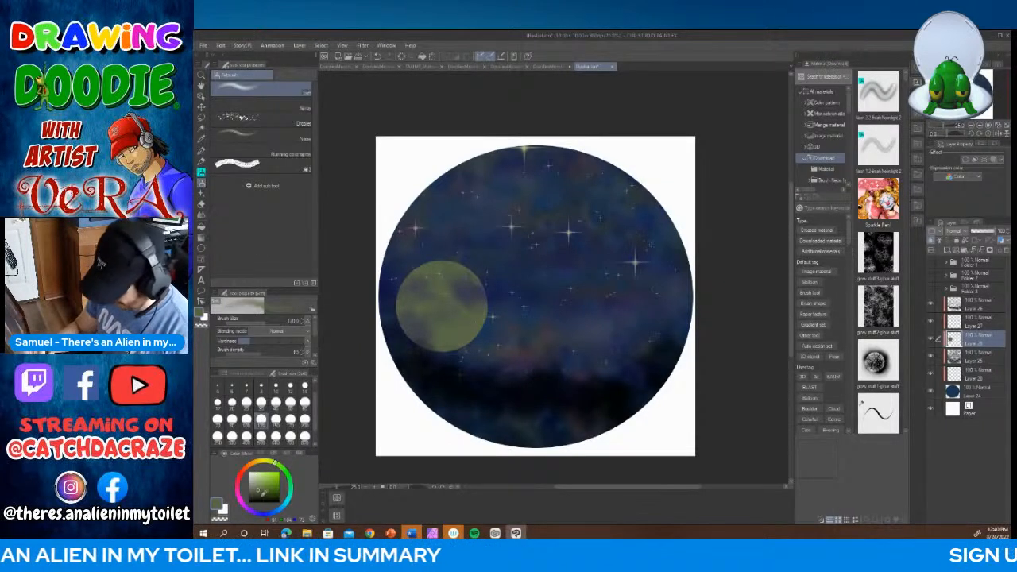
click(259, 494)
mouse_move(413, 276)
mouse_down()
mouse_move(406, 321)
mouse_move(408, 285)
mouse_move(401, 304)
mouse_move(417, 324)
mouse_move(406, 284)
mouse_move(416, 329)
mouse_move(422, 295)
mouse_move(414, 308)
mouse_move(438, 308)
mouse_move(417, 281)
mouse_move(449, 349)
mouse_move(432, 290)
mouse_move(425, 321)
mouse_move(470, 334)
mouse_move(422, 276)
mouse_move(451, 342)
mouse_move(451, 306)
mouse_move(428, 288)
mouse_move(465, 339)
mouse_move(447, 329)
mouse_move(435, 349)
mouse_move(460, 342)
mouse_move(437, 345)
mouse_move(448, 317)
mouse_move(418, 270)
mouse_move(419, 292)
mouse_move(408, 283)
mouse_move(418, 342)
mouse_move(417, 287)
mouse_move(442, 315)
mouse_move(418, 267)
mouse_move(445, 345)
mouse_move(437, 291)
mouse_move(424, 294)
mouse_move(472, 335)
mouse_move(447, 321)
mouse_move(472, 335)
mouse_up()
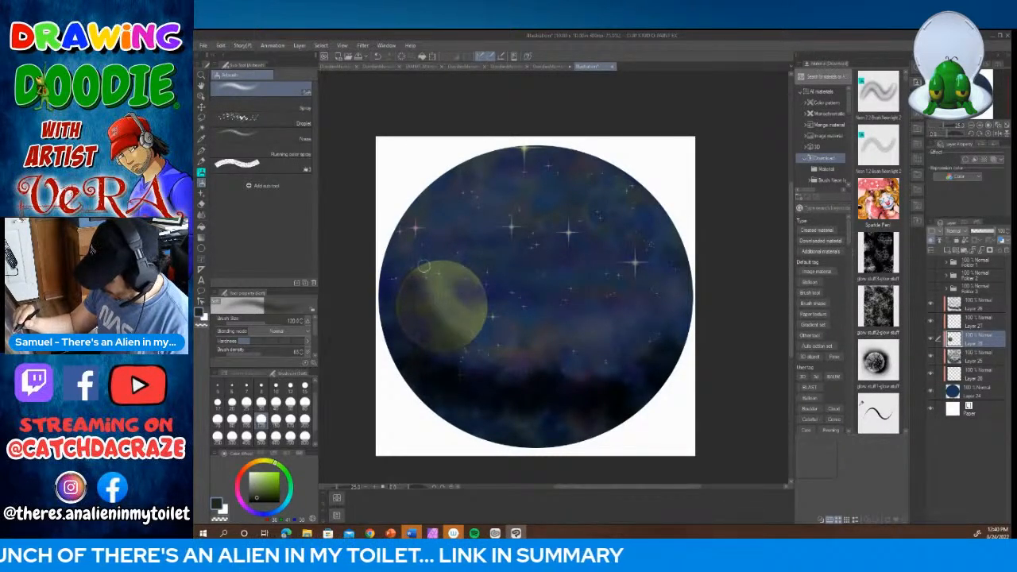
mouse_move(424, 268)
mouse_down()
mouse_move(416, 275)
mouse_move(458, 357)
mouse_up()
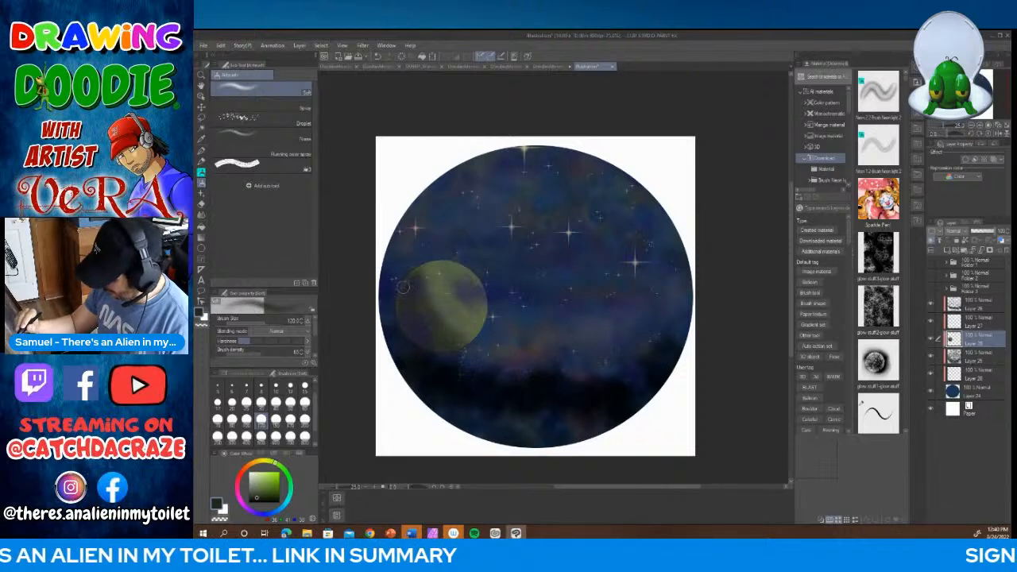
mouse_move(409, 298)
mouse_down()
mouse_move(409, 324)
mouse_move(402, 294)
mouse_move(435, 339)
mouse_up()
drag(407, 300, 456, 350)
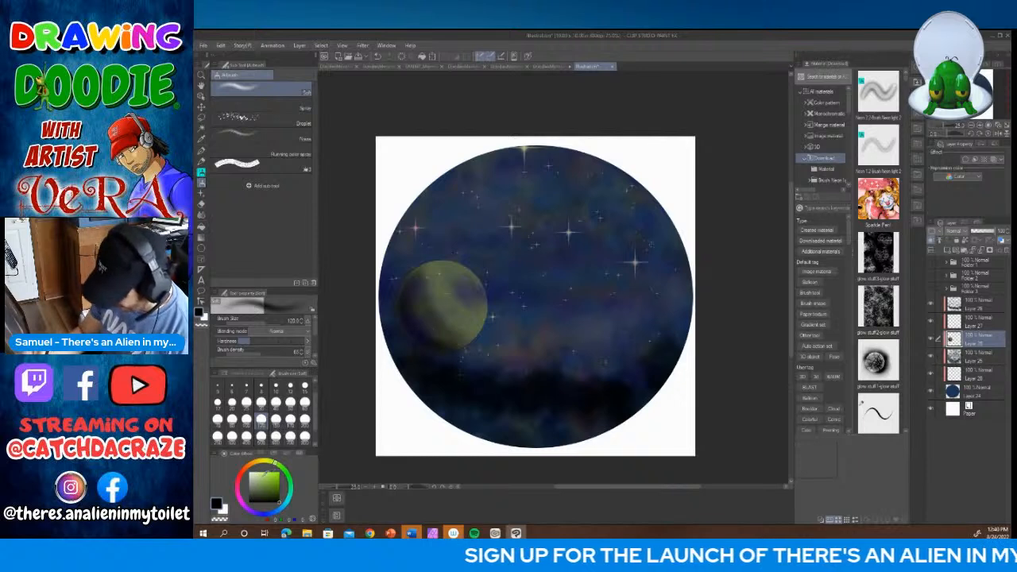
Step: Highlight the moon's right side in pale yellow-green with the soft airbrush, refining the edge at size 80
click(258, 475)
mouse_move(443, 273)
mouse_down()
mouse_move(475, 285)
mouse_move(478, 302)
mouse_move(462, 272)
mouse_move(482, 301)
mouse_move(476, 329)
mouse_up()
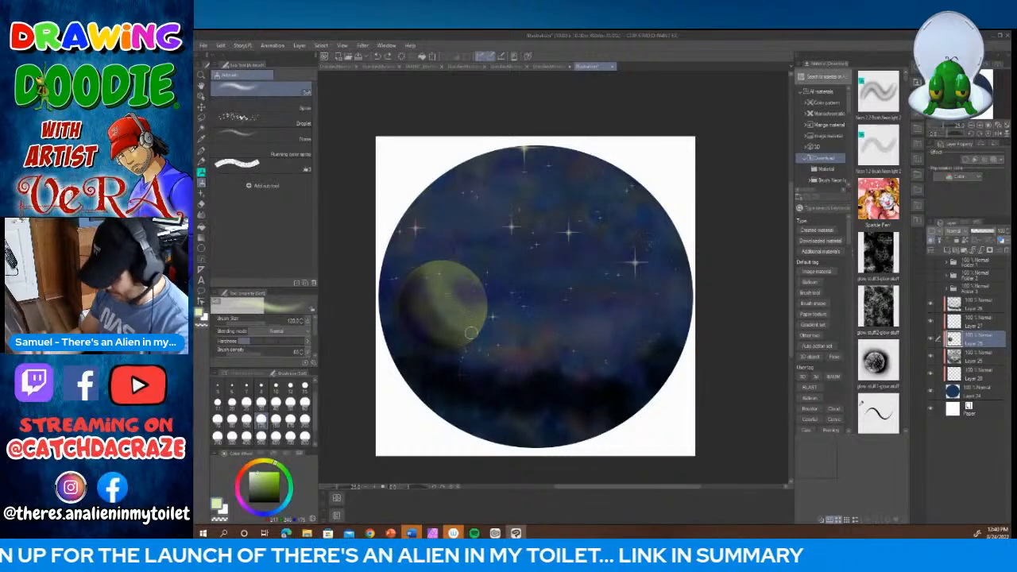
click(232, 419)
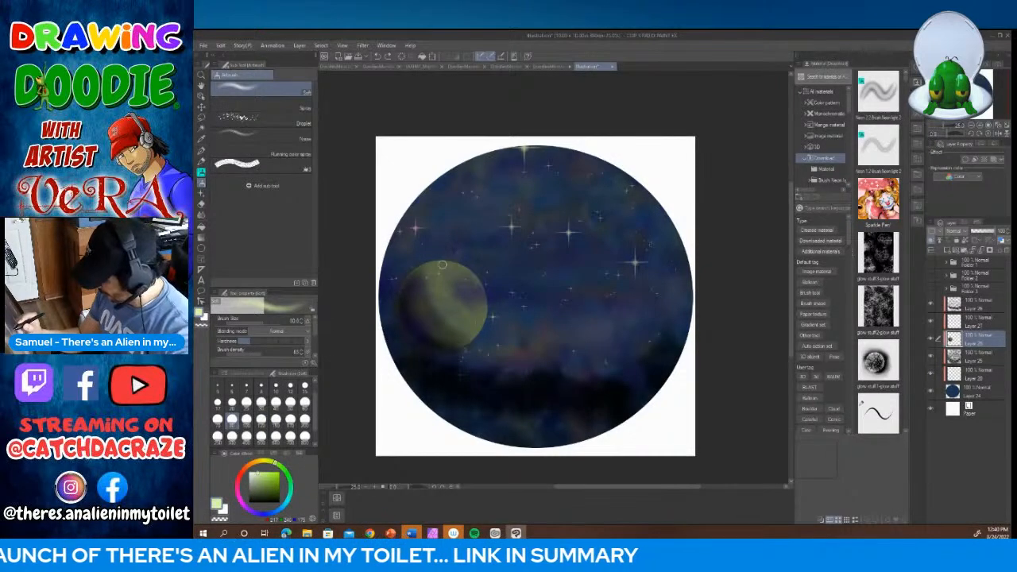
mouse_move(442, 265)
mouse_down()
mouse_move(476, 285)
mouse_move(482, 313)
mouse_move(463, 352)
mouse_up()
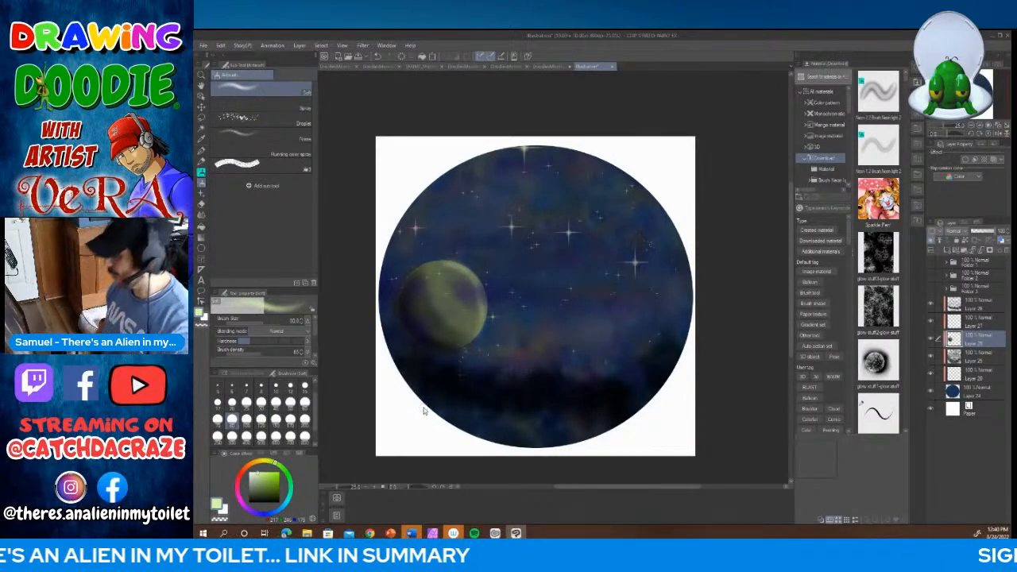
key(ctrl+z)
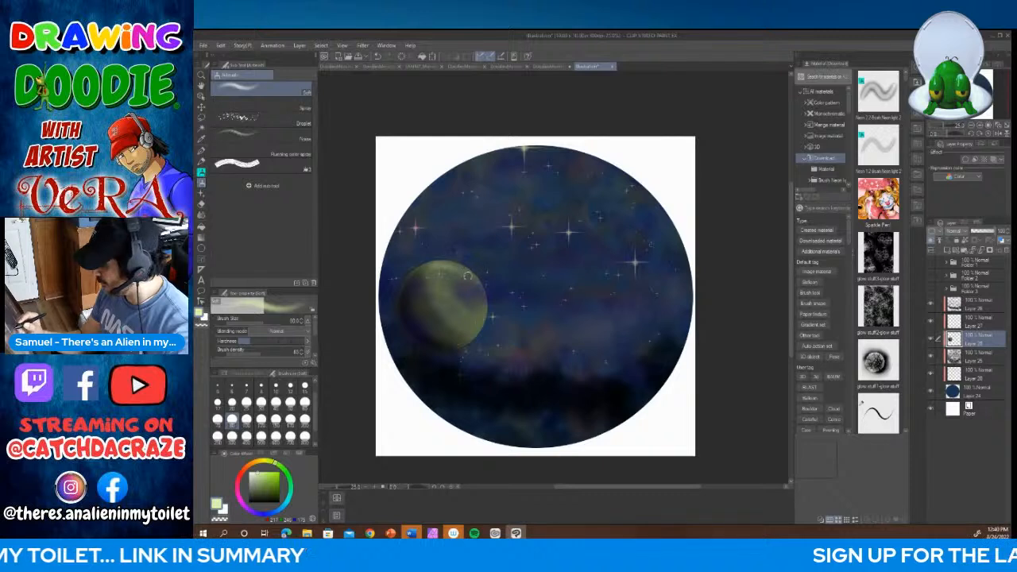
drag(469, 274, 480, 312)
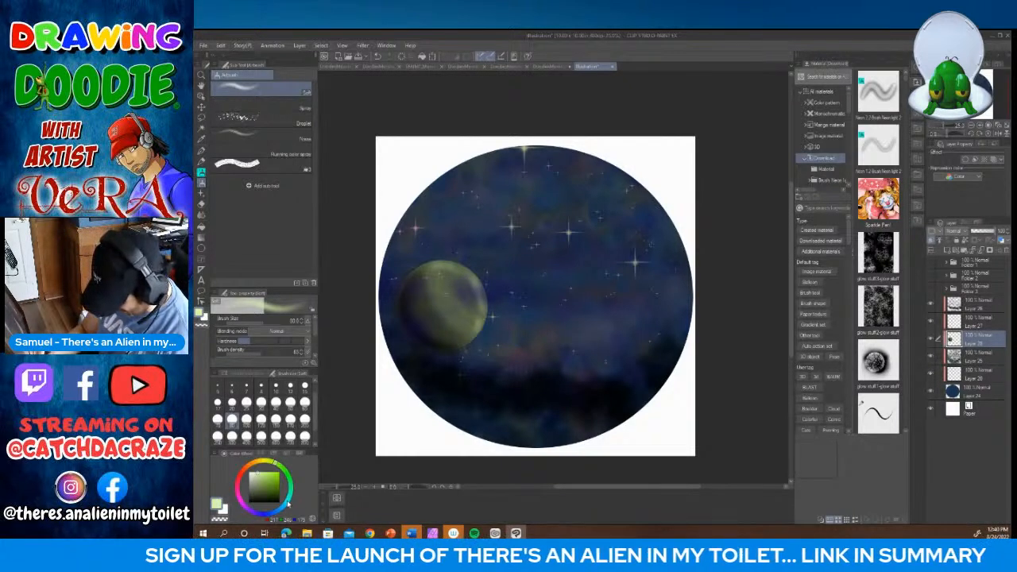
Step: Stamp a smaller muted blue-gray moon in the right part of the sky with the pen at size 300
drag(287, 504, 286, 507)
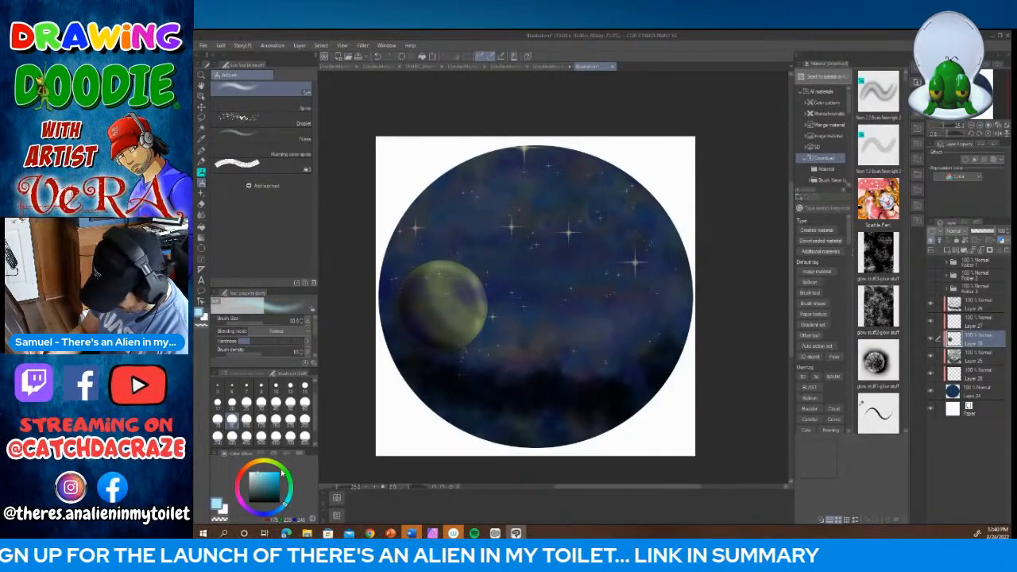
click(258, 490)
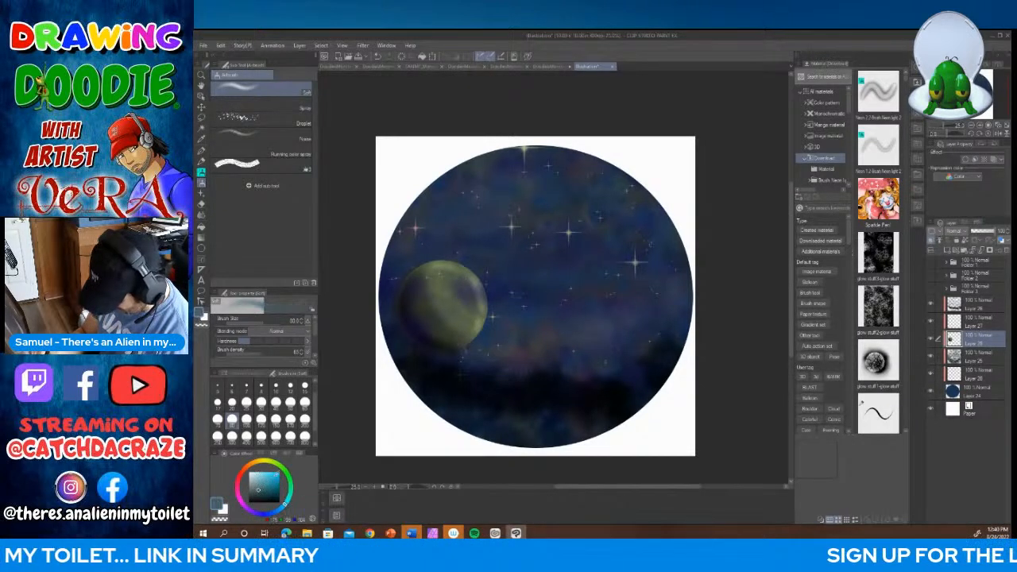
click(305, 420)
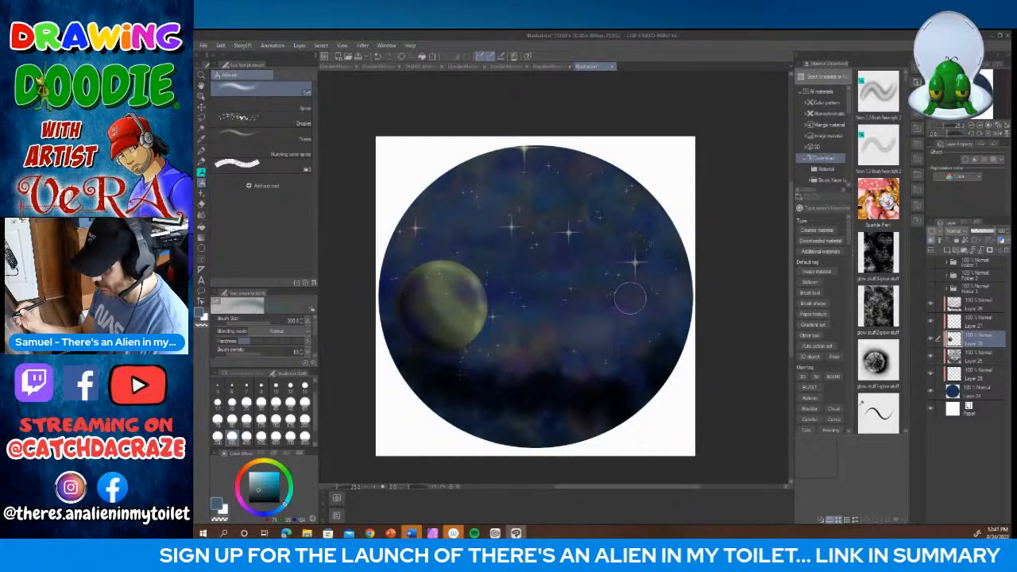
click(201, 150)
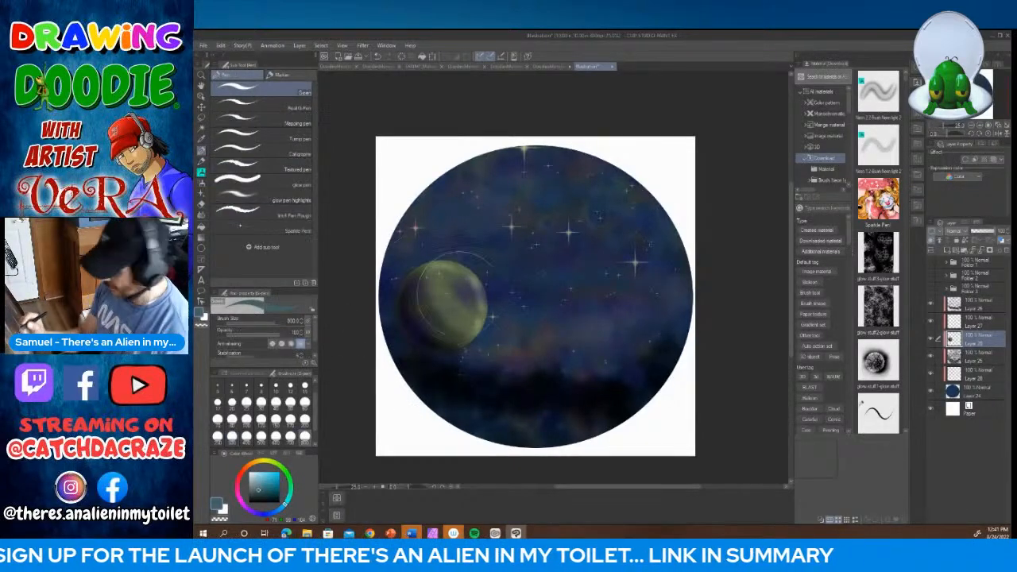
click(233, 435)
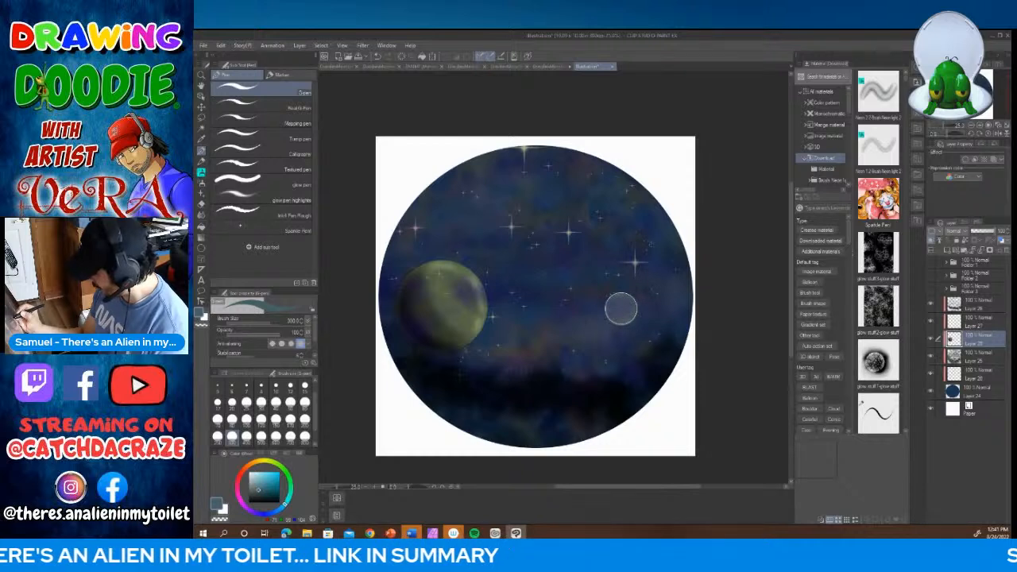
Step: Shade the small moon in dark blue with the soft airbrush at sizes 30 and 60, and highlight it in pale blue
click(203, 183)
click(260, 496)
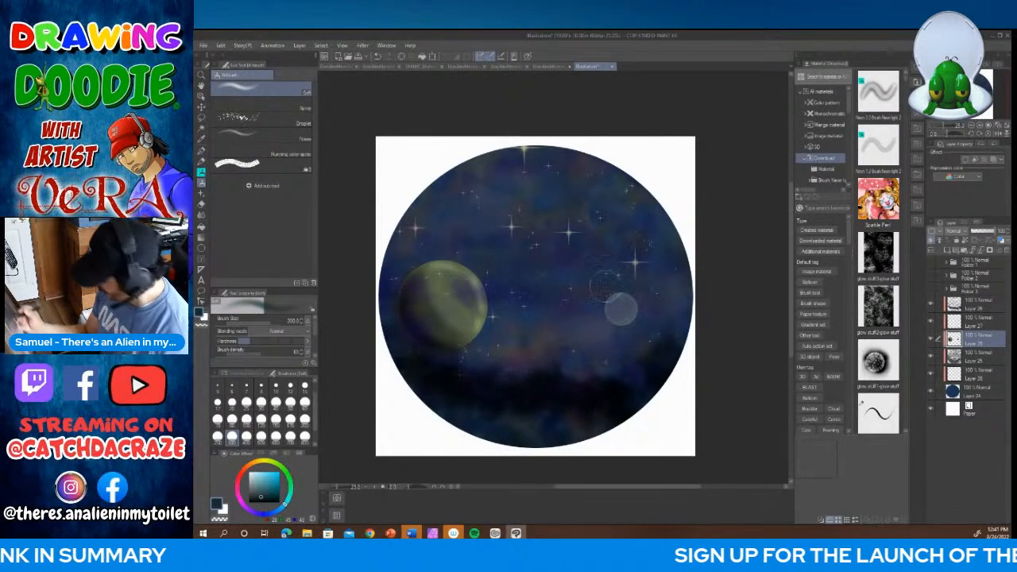
click(261, 404)
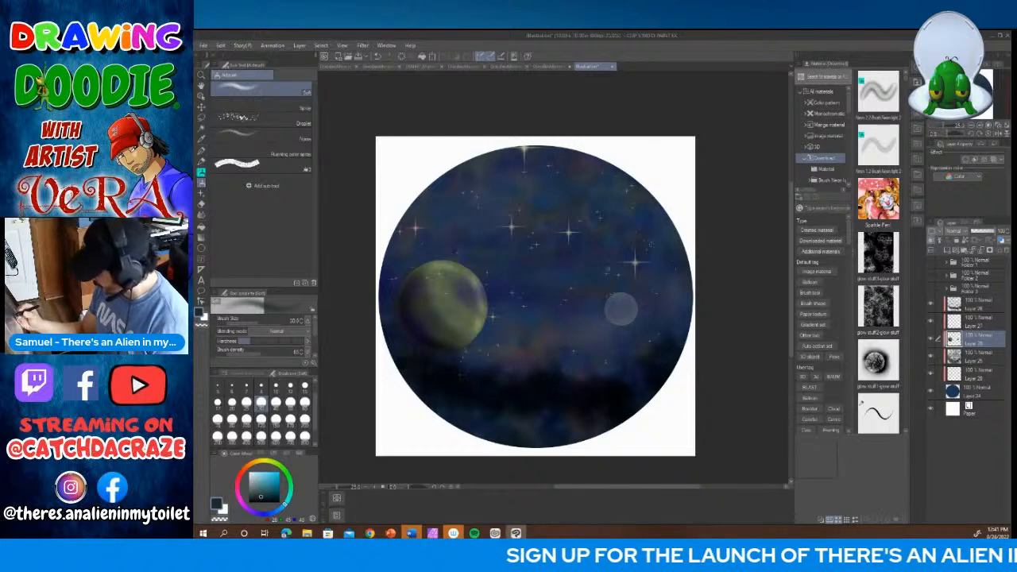
click(304, 403)
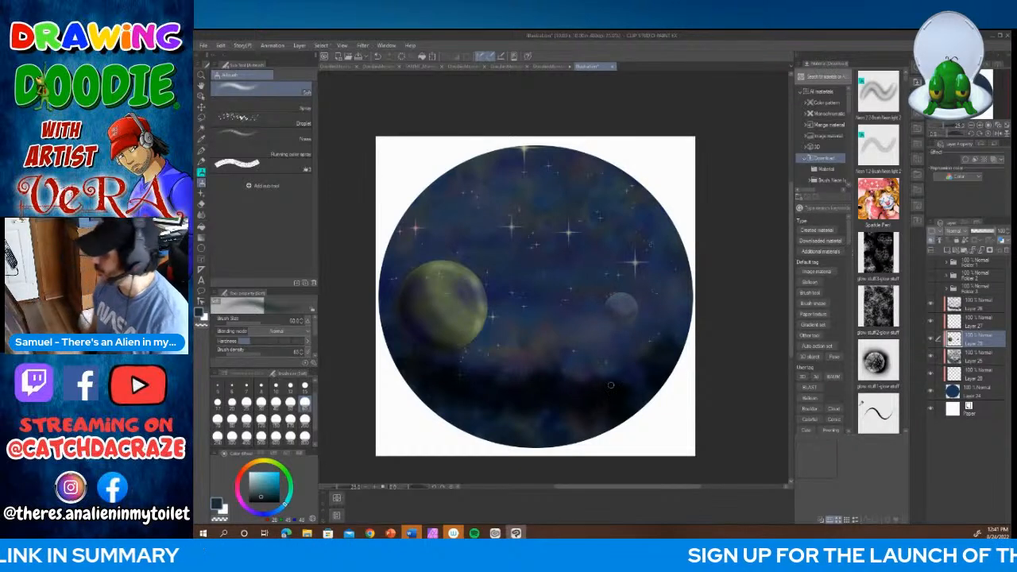
click(257, 476)
drag(612, 301, 636, 307)
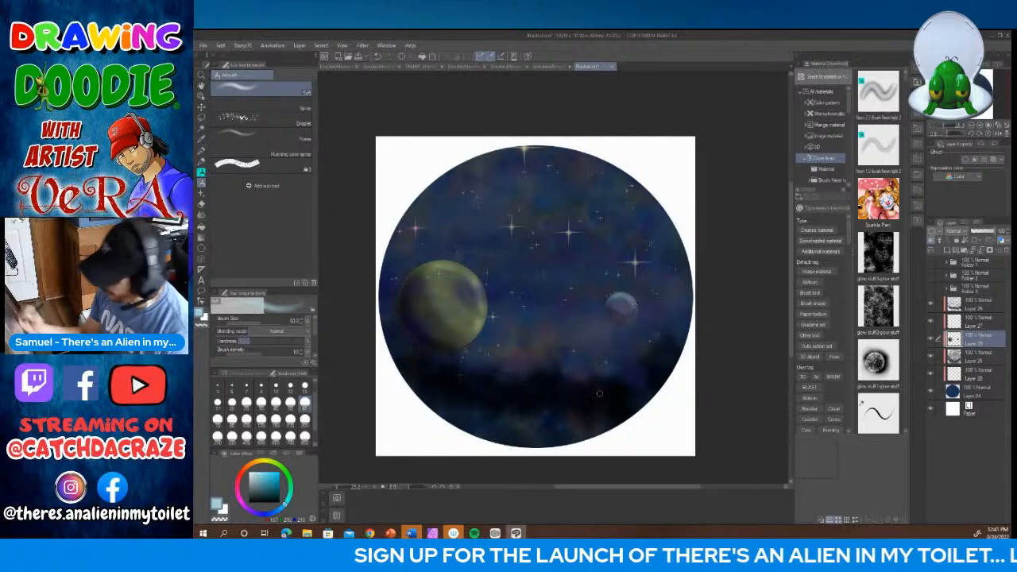
Step: Show the two alien character folders and the rocky ground folder again
click(932, 263)
click(931, 279)
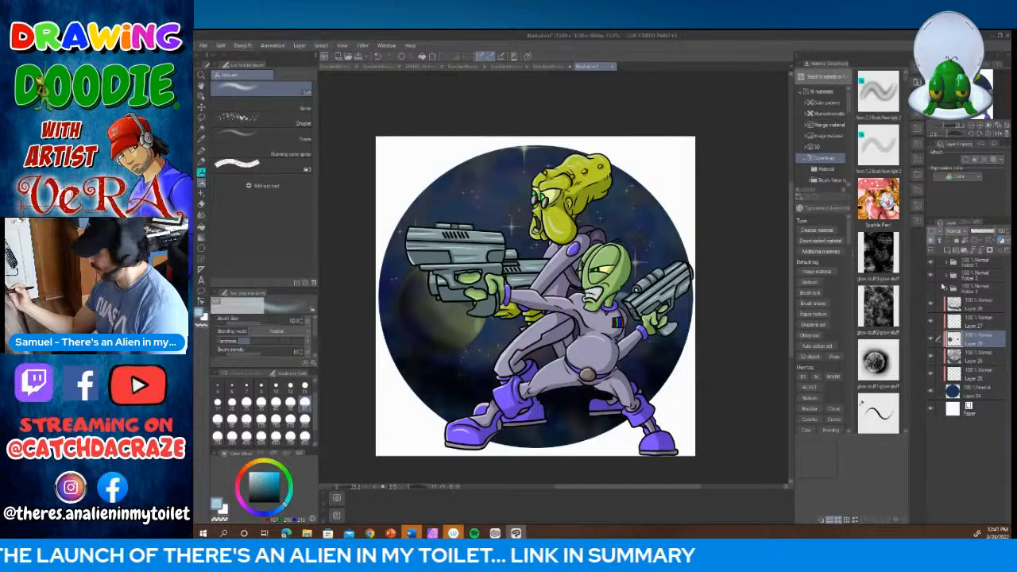
click(931, 292)
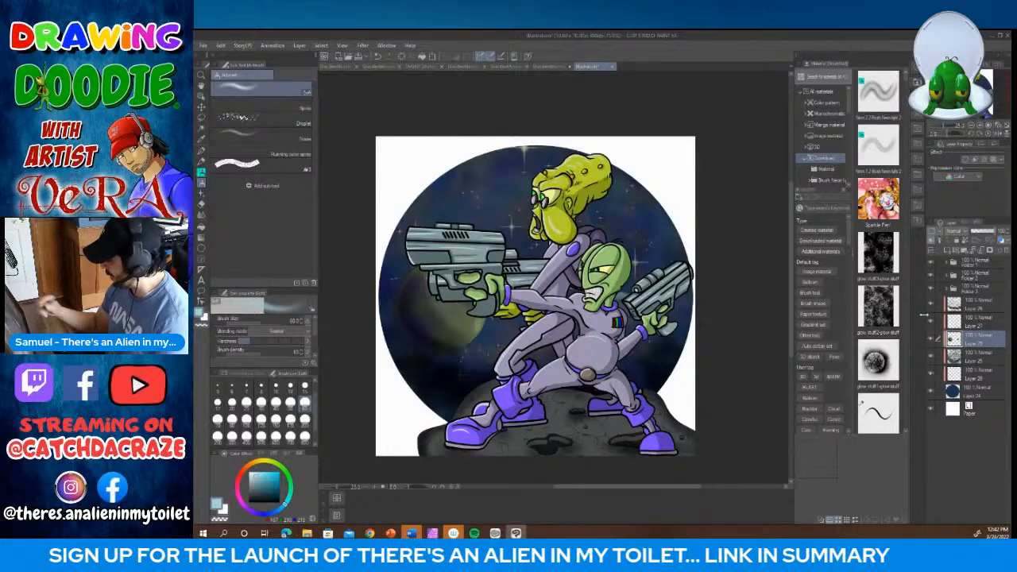
Step: Add a new layer at the top of the rocky ground folder and set its blending mode to Overlay
click(954, 289)
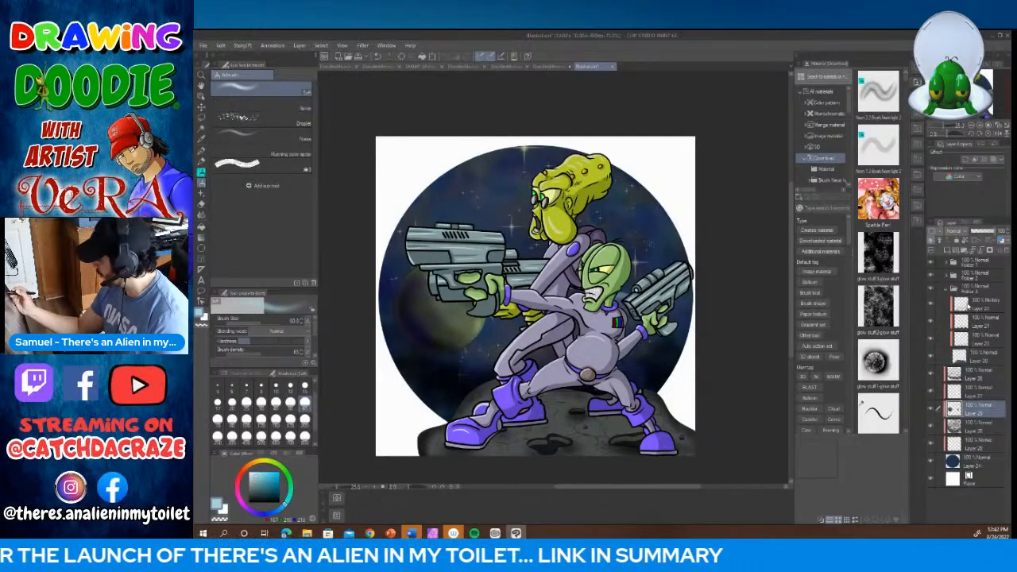
click(966, 305)
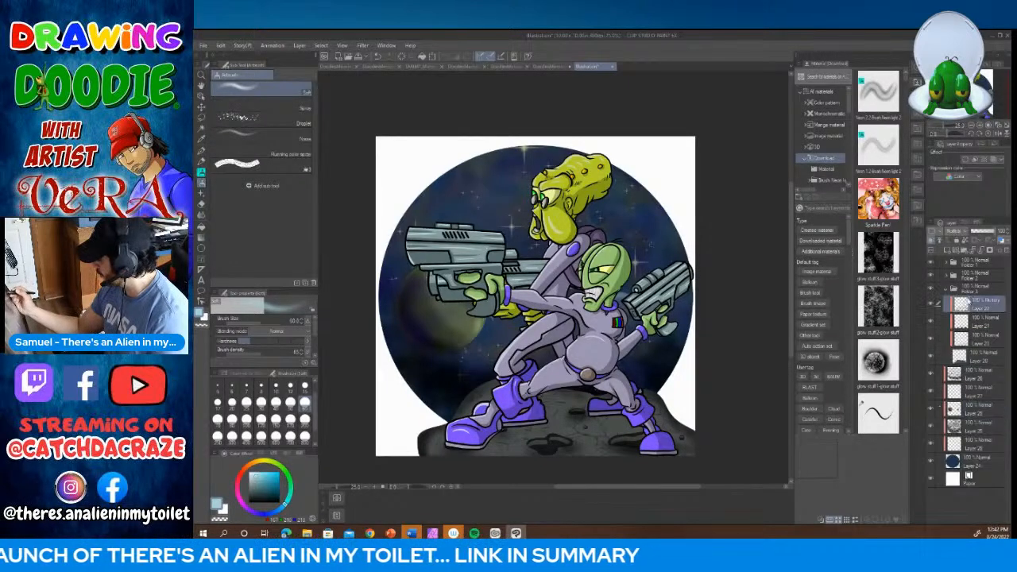
click(948, 251)
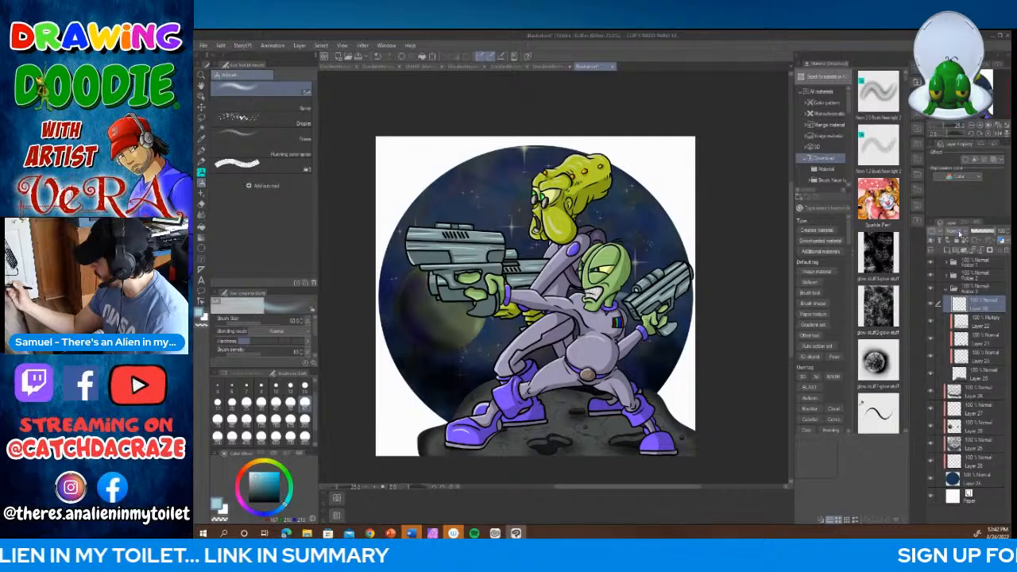
click(958, 232)
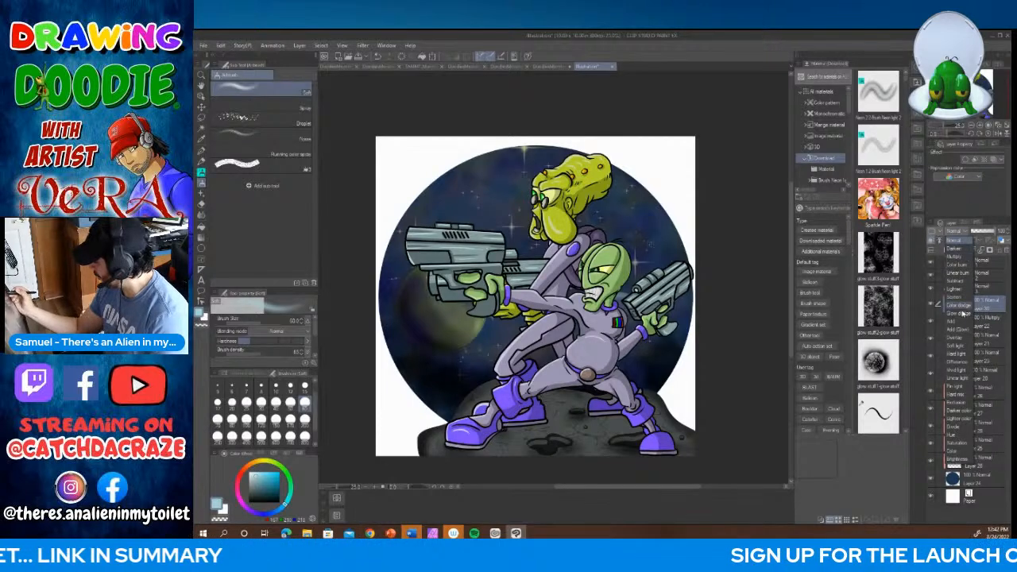
click(959, 337)
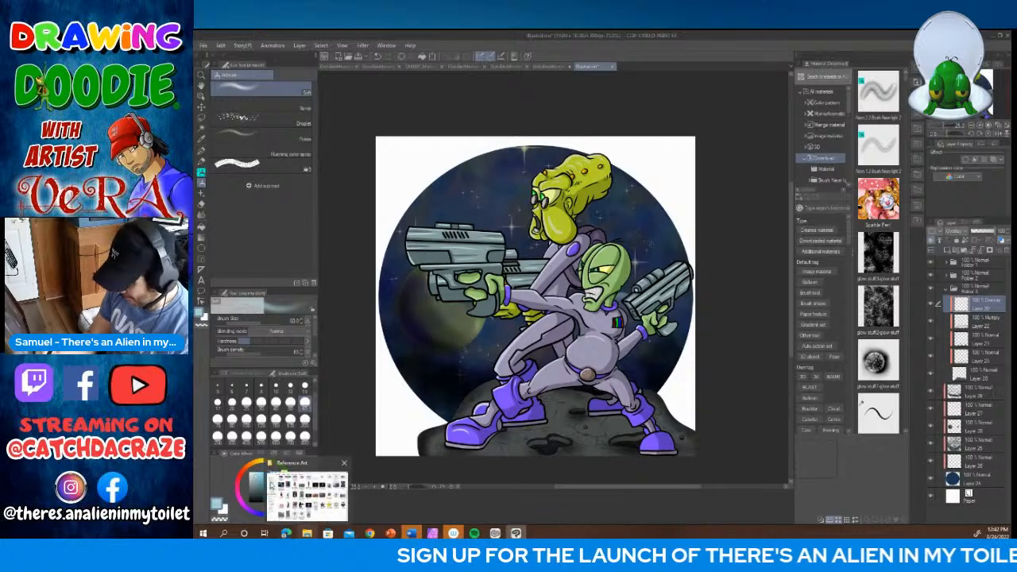
Step: Choose a bright light blue and set the soft airbrush to size 200 for painting on the Overlay layer
click(308, 534)
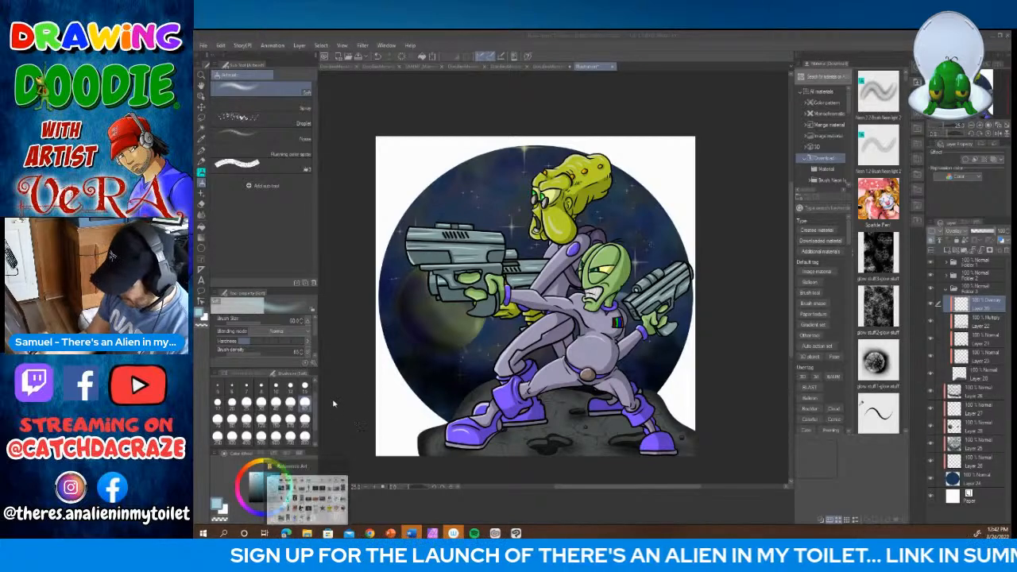
click(265, 473)
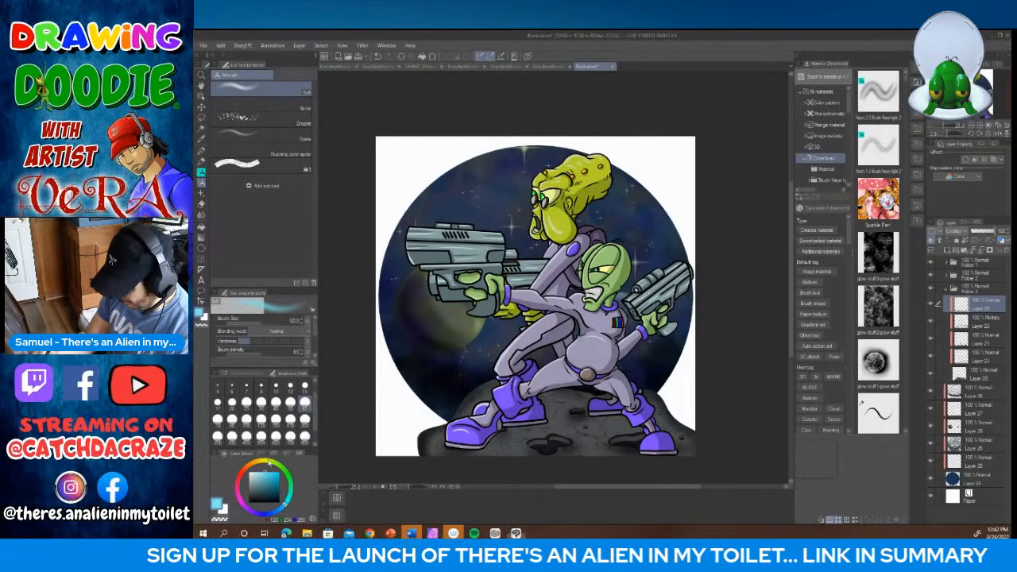
click(305, 418)
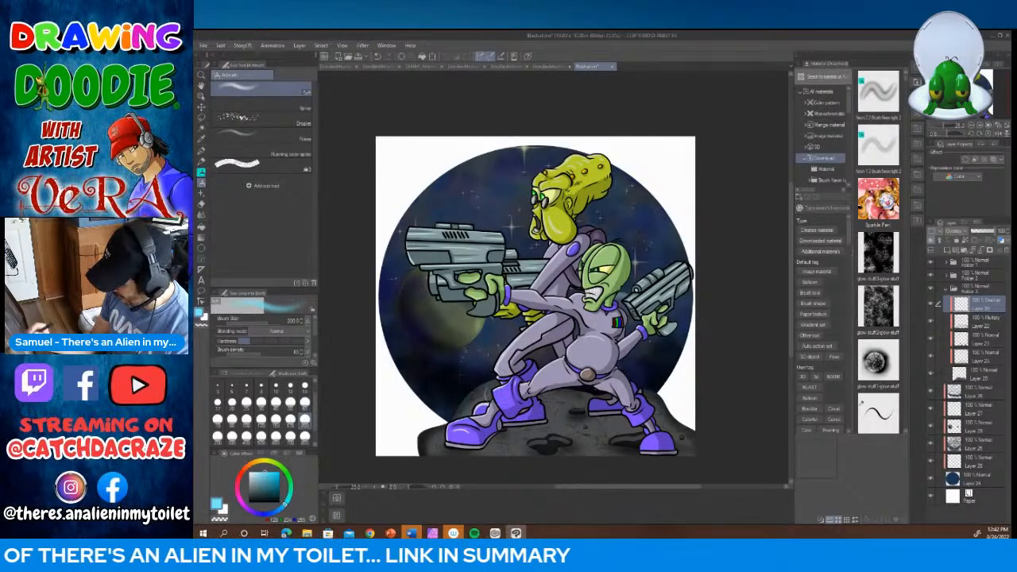